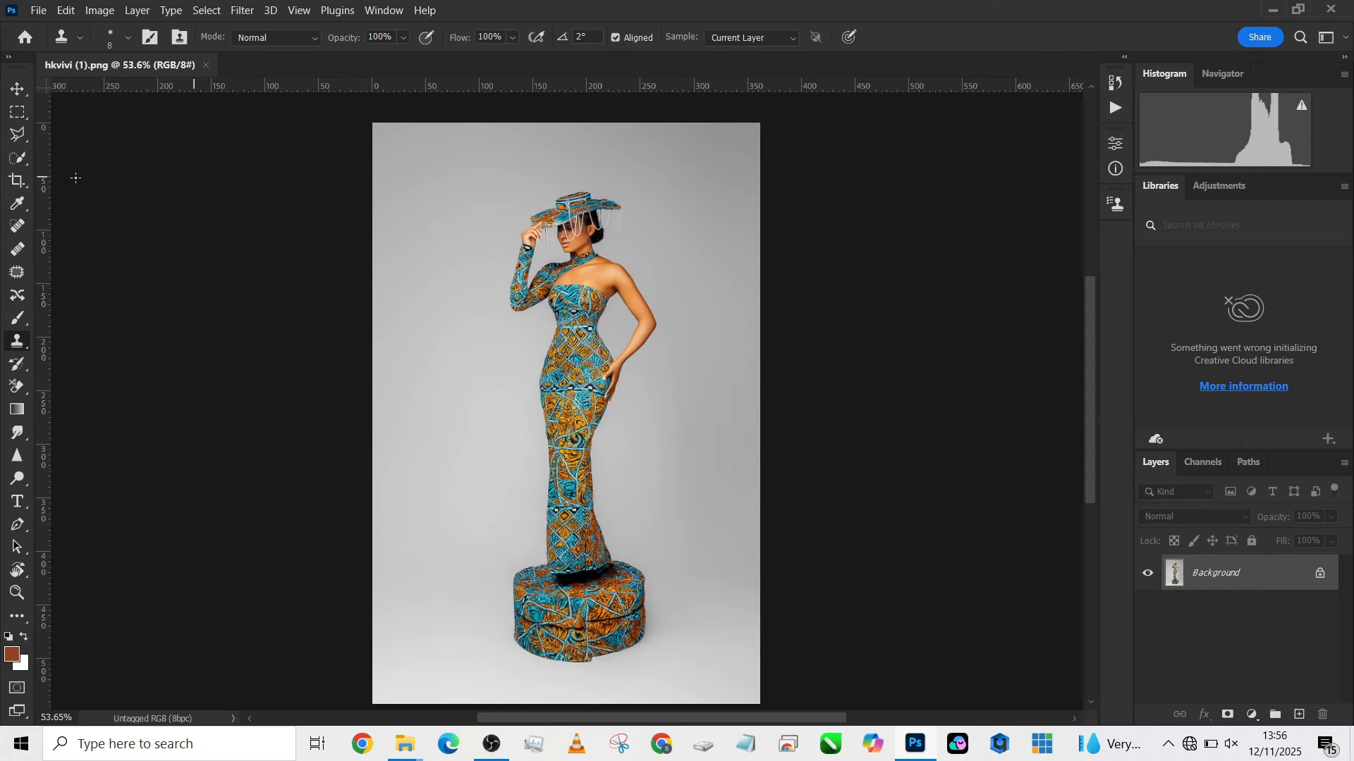
- Crop the canvas to the 4:5 (8:10) ratio at the photo's full height, with Content-Aware filling the added side areas
click(16, 180)
click(118, 39)
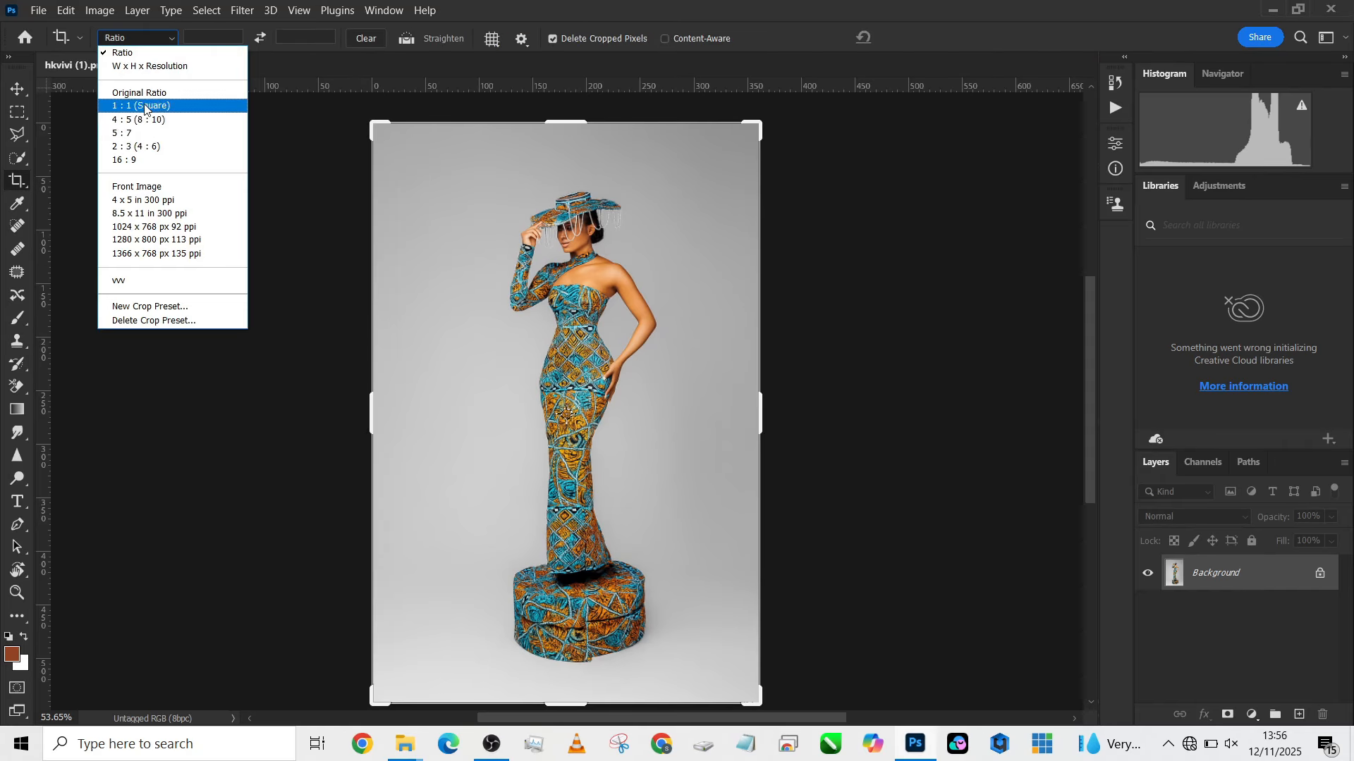
click(164, 128)
drag(566, 655, 576, 686)
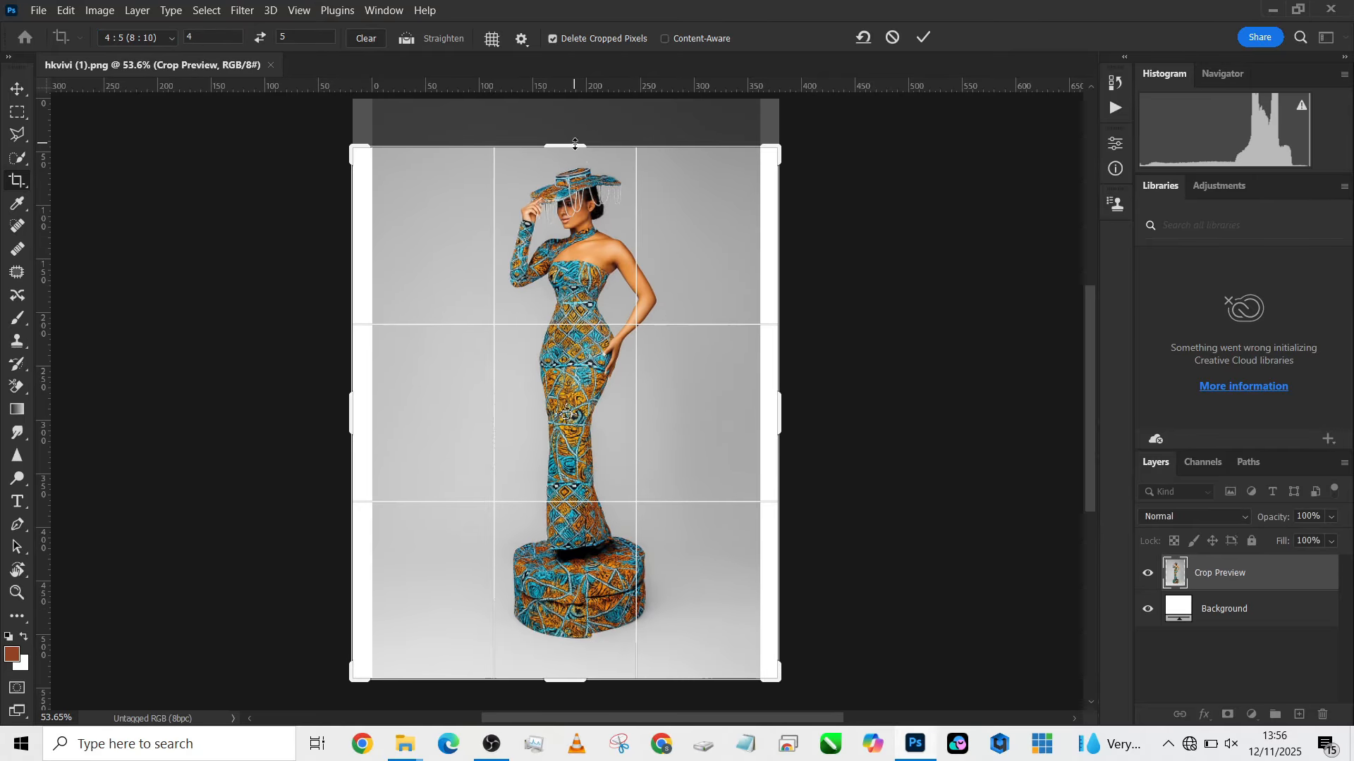
drag(575, 145, 575, 122)
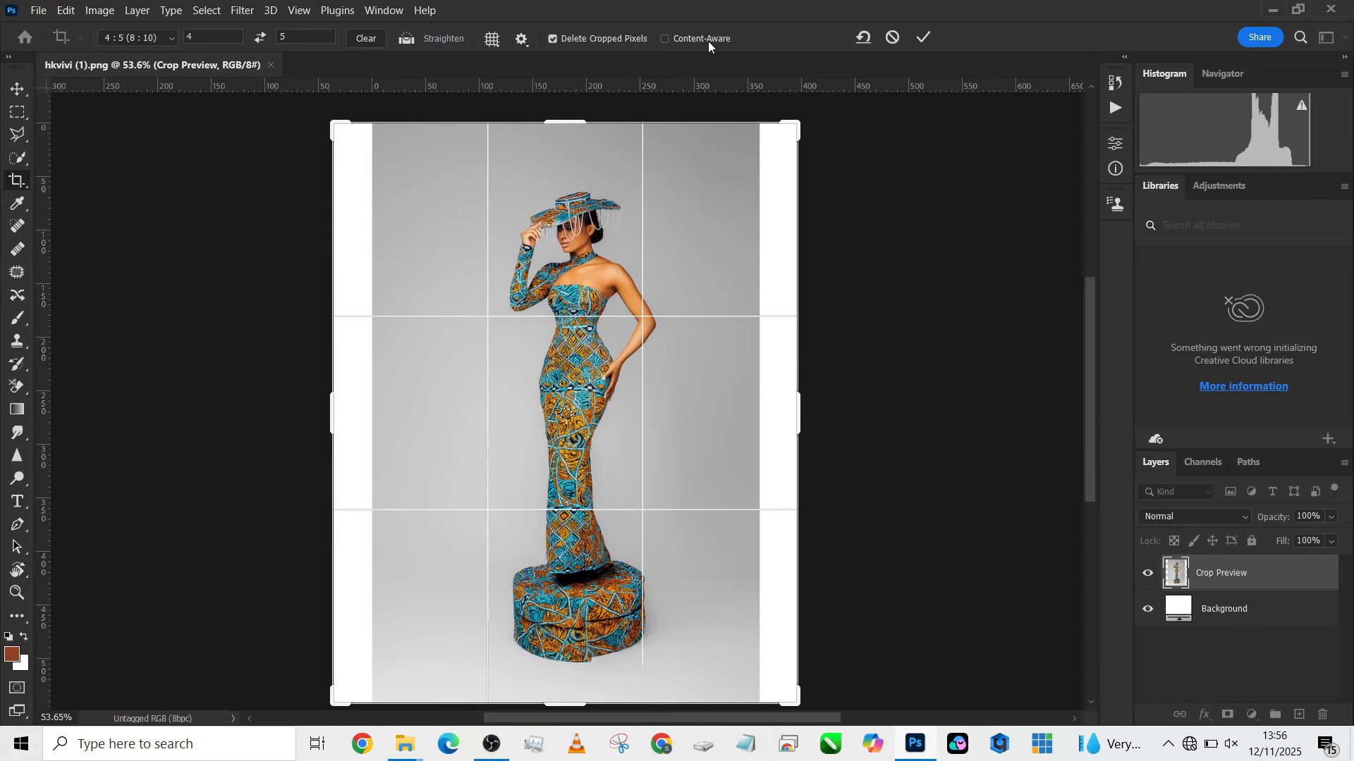
click(920, 40)
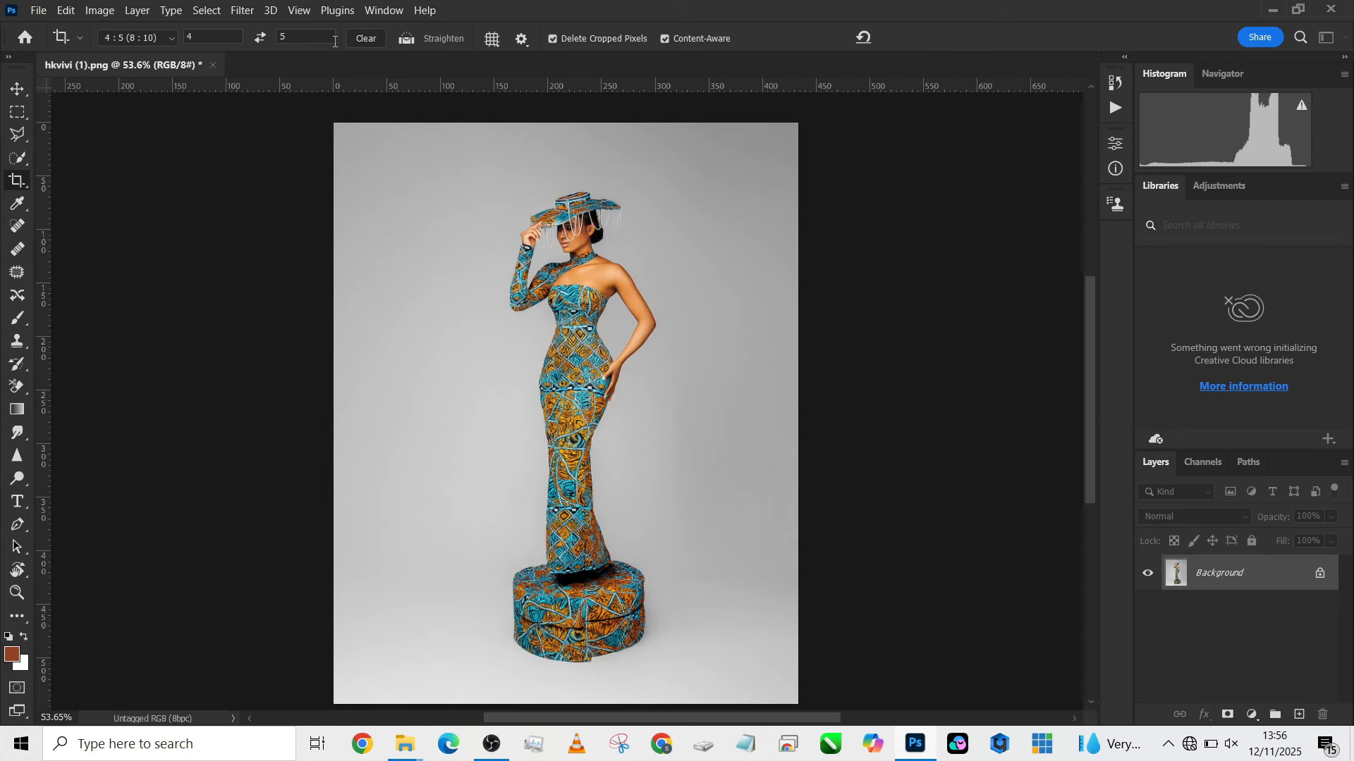
- Select the model and pedestal automatically with Select Subject, and invert the selection to the grey backdrop
click(18, 159)
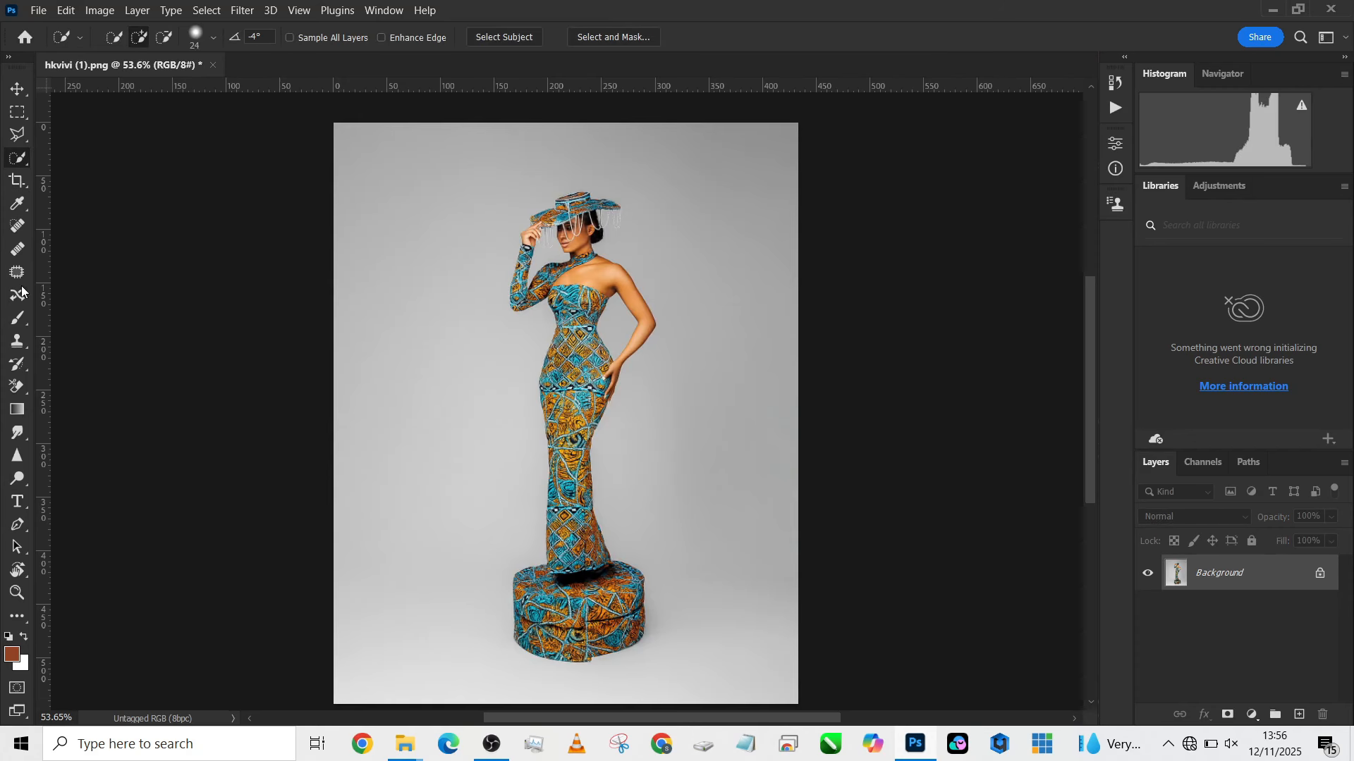
click(498, 37)
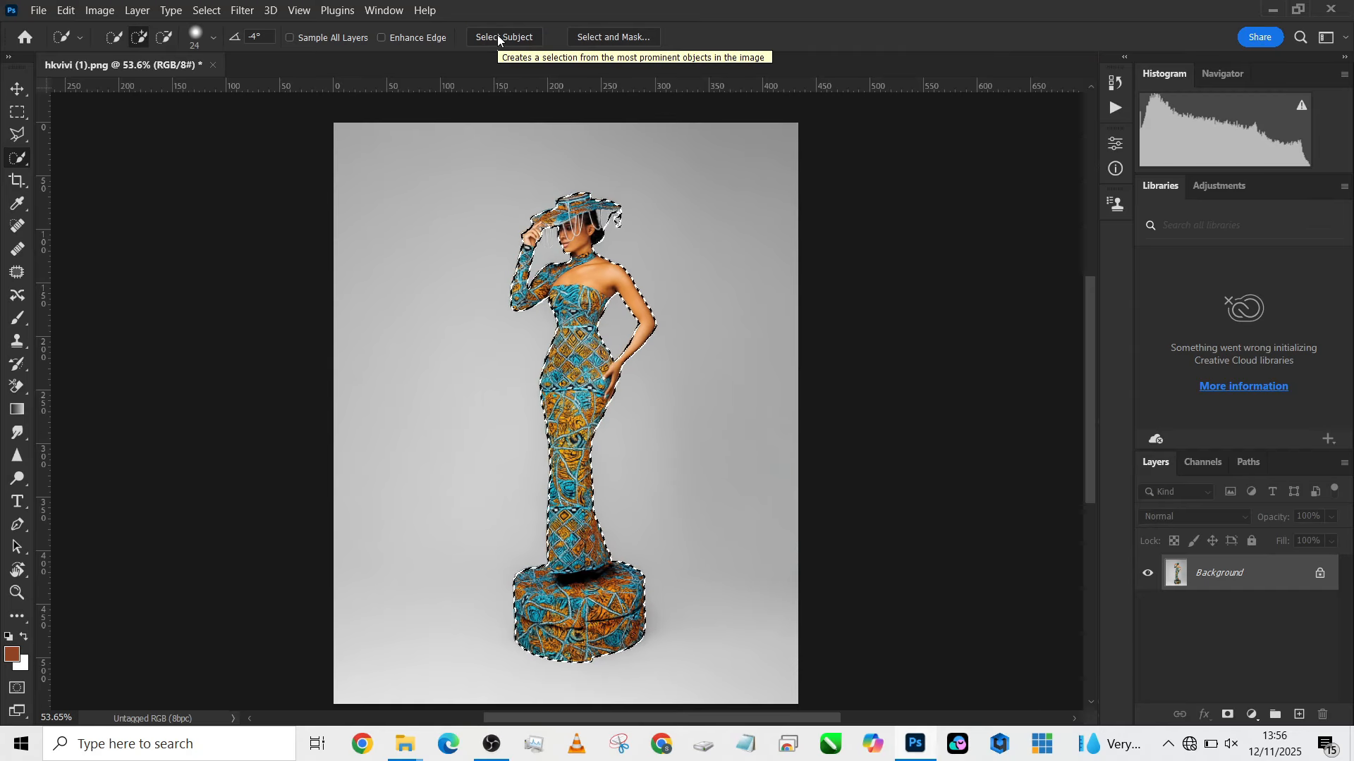
right_click(596, 301)
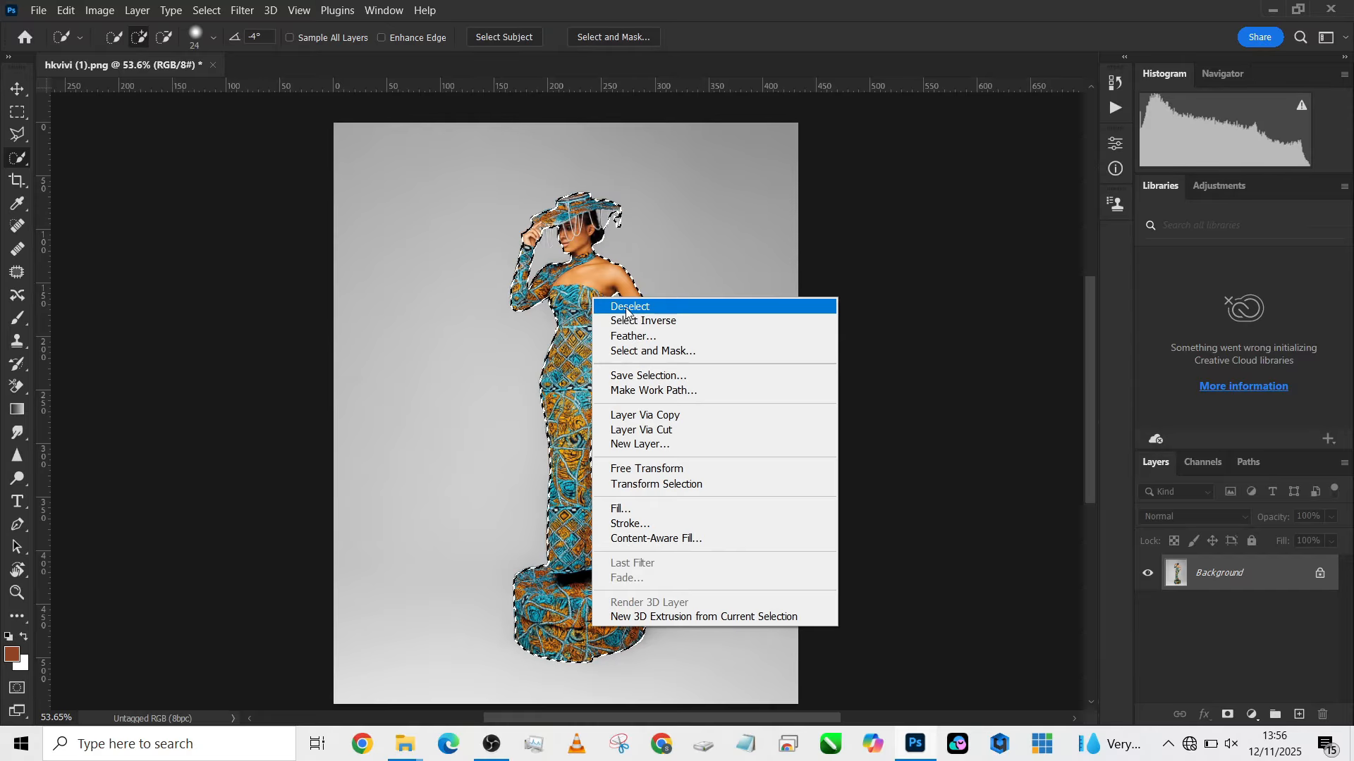
click(630, 321)
scroll(591, 334, up, 5)
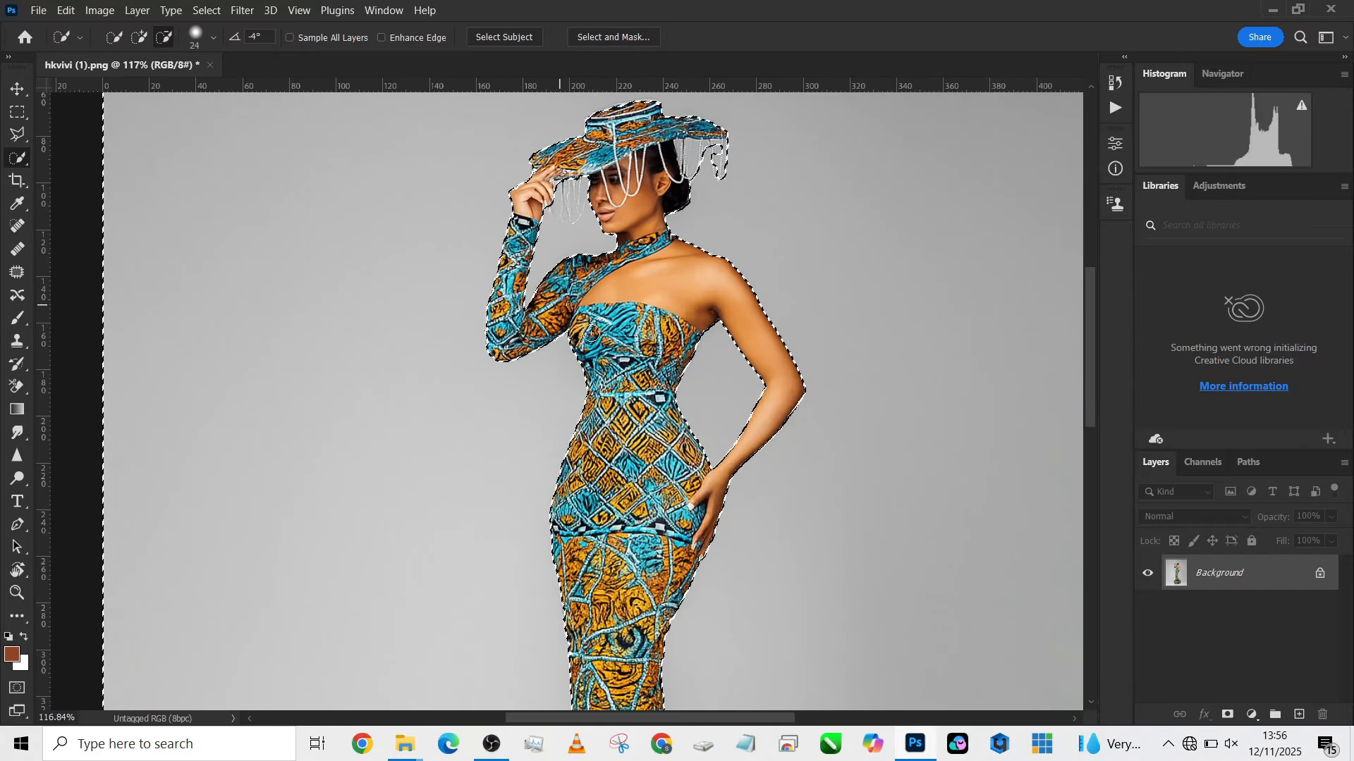
drag(665, 314, 638, 408)
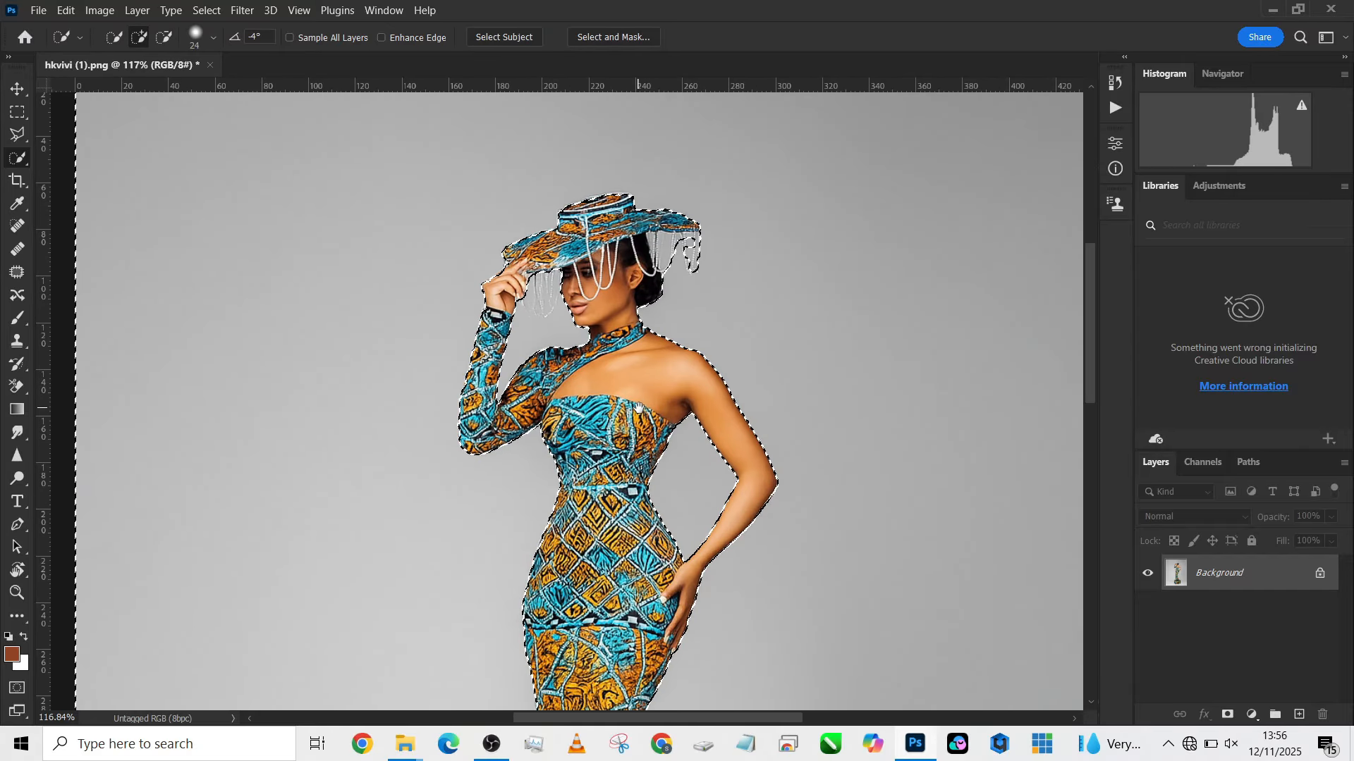
scroll(638, 407, down, 6)
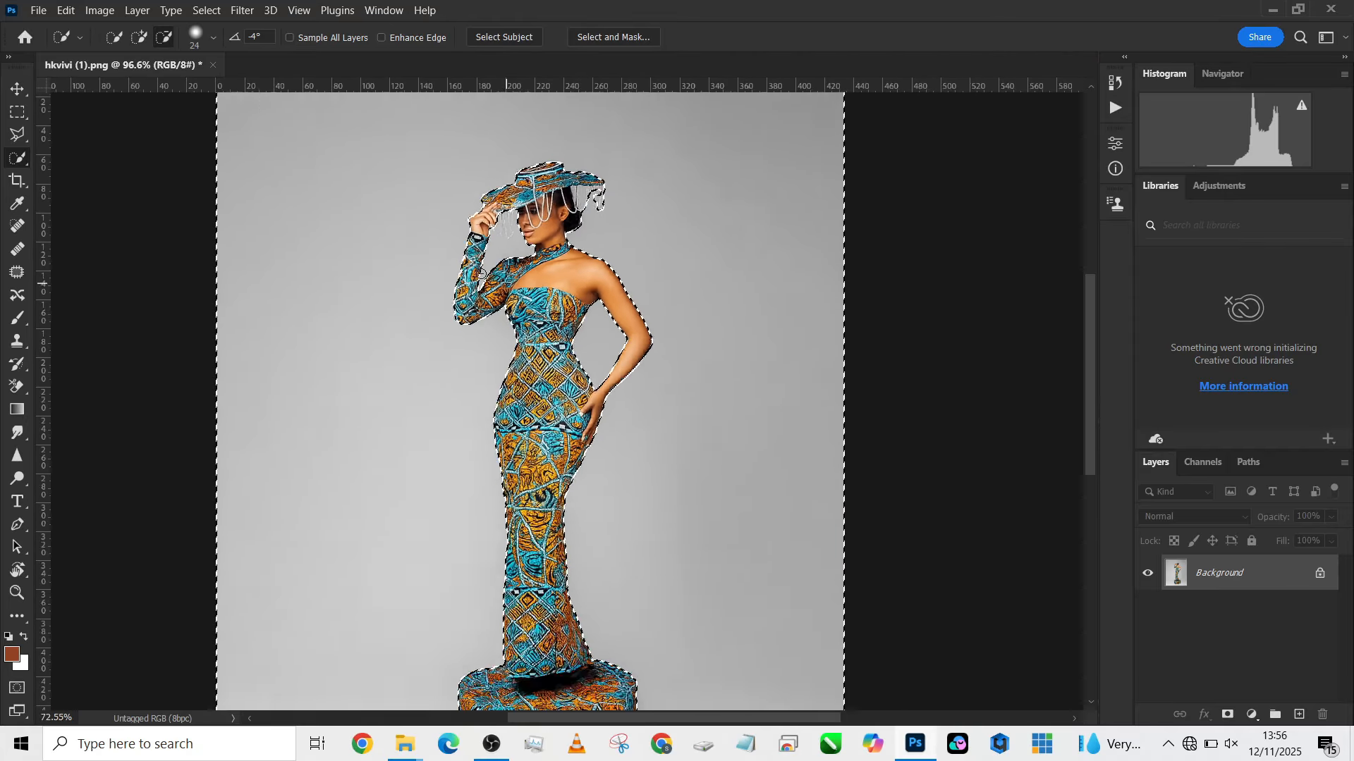
- Duplicate the Background layer and cut the selected backdrop from the copy onto its own layer
drag(1227, 573, 1300, 716)
right_click(616, 385)
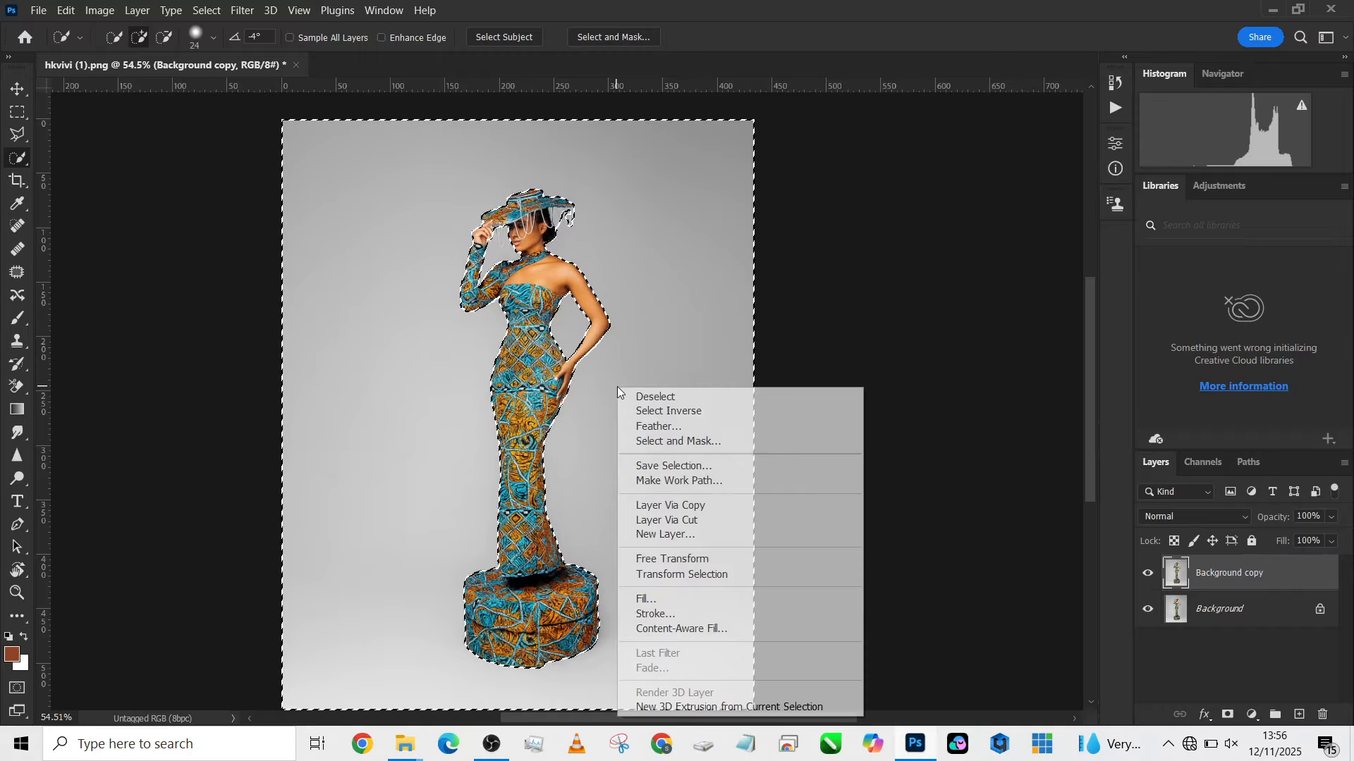
click(700, 523)
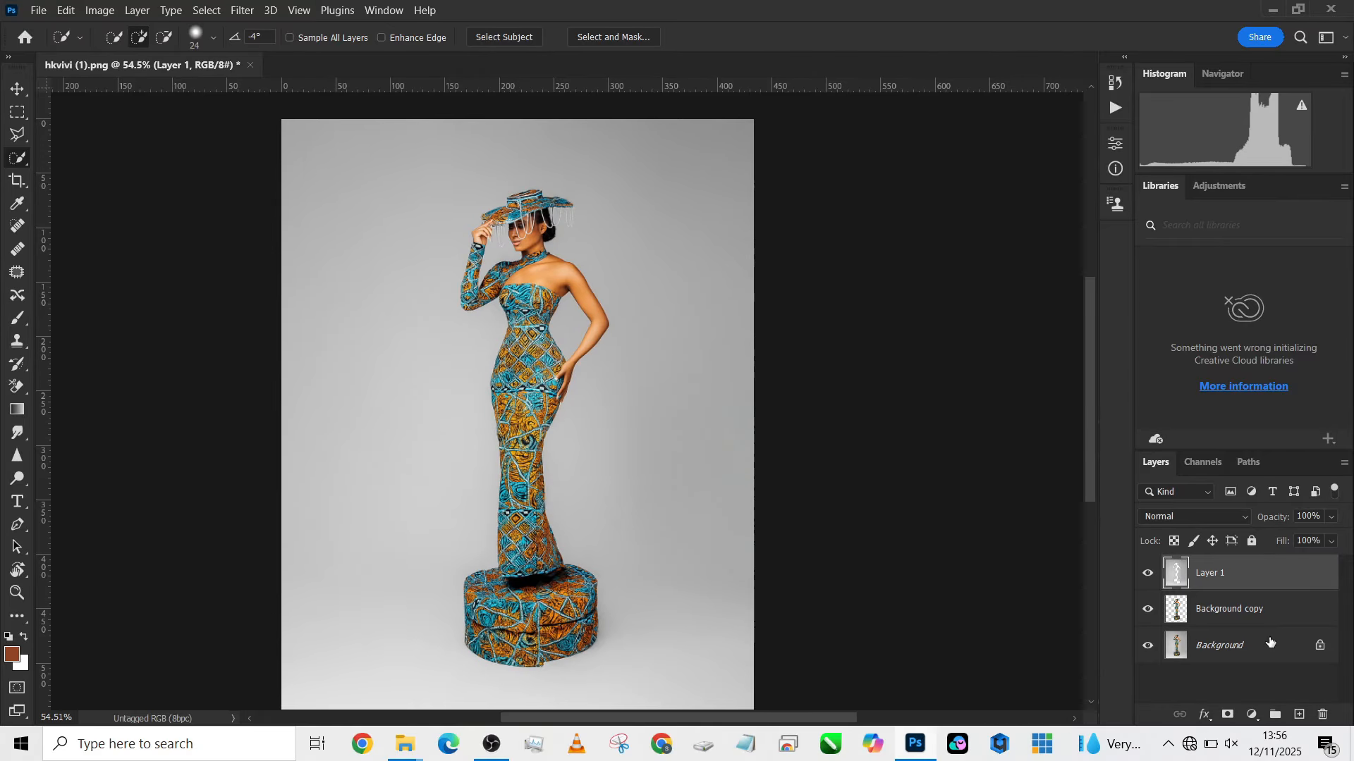
- Move the Background copy layer with the model above Layer 1, and make Layer 1 active
drag(1257, 618, 1261, 564)
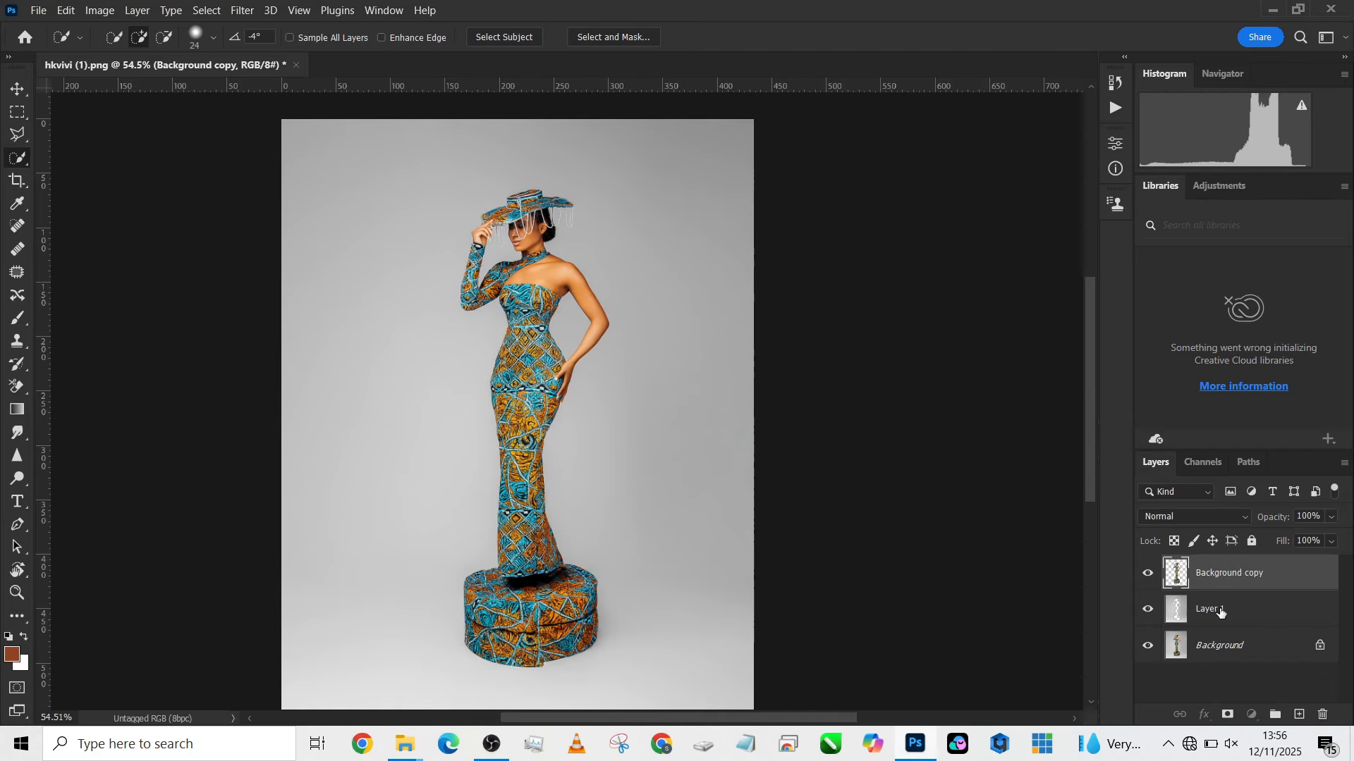
click(1224, 610)
drag(505, 441, 514, 437)
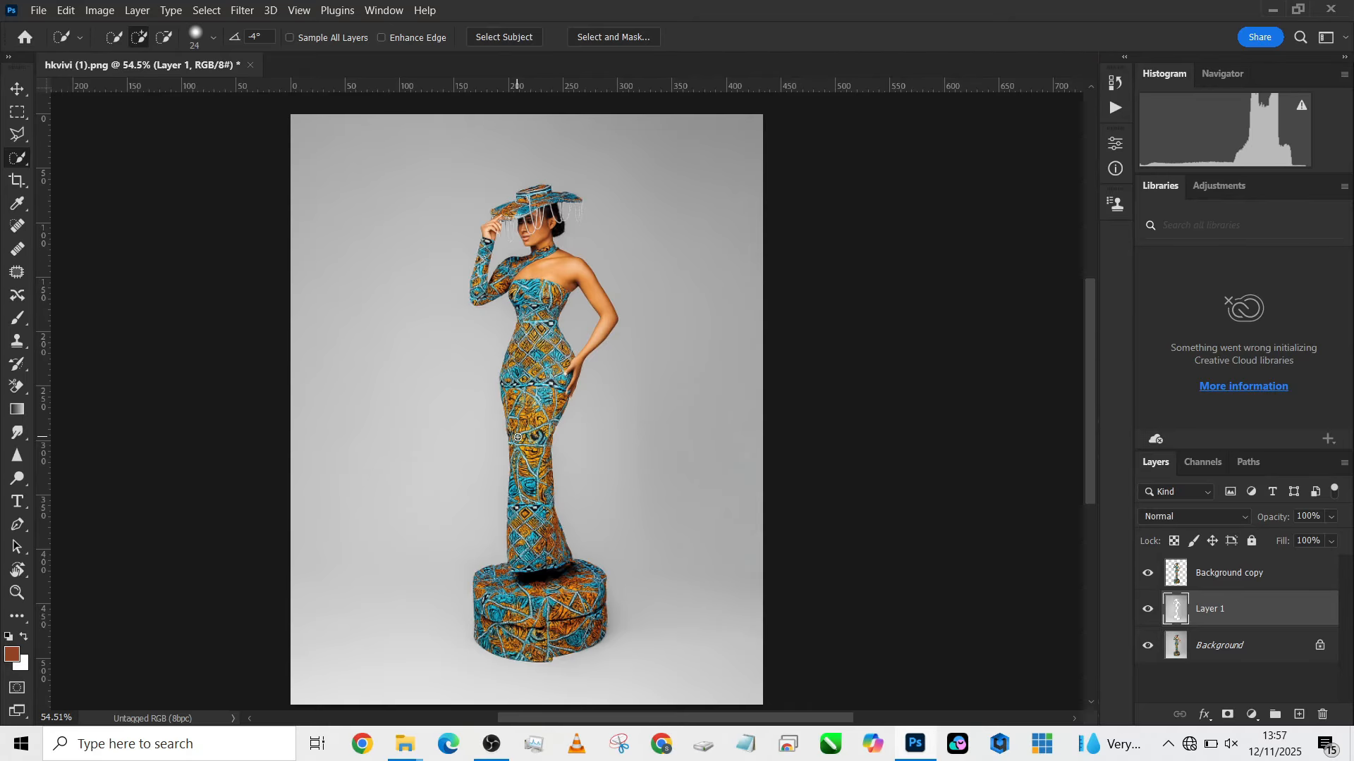
- Add a Solid Color fill layer above Layer 1 using teal 47a8b5 sampled from the model's dress
click(1252, 714)
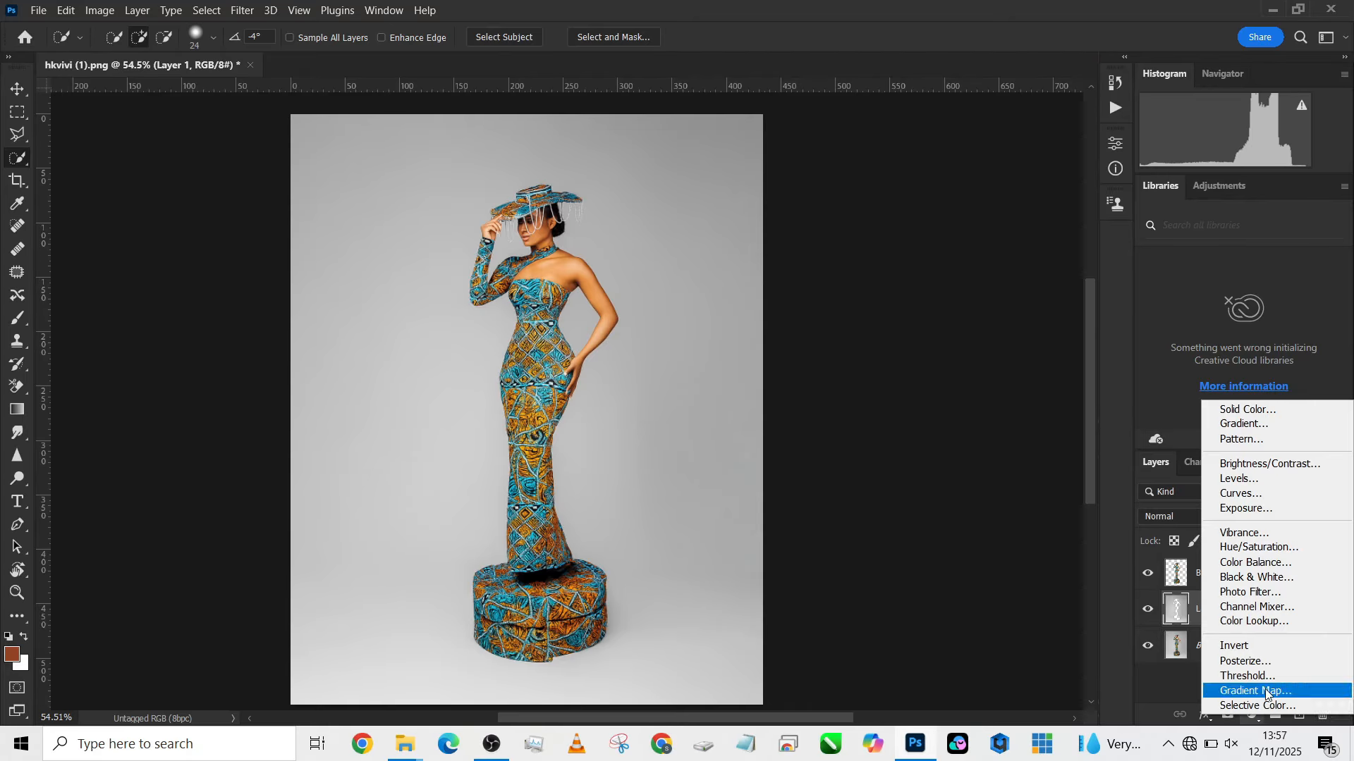
click(1248, 409)
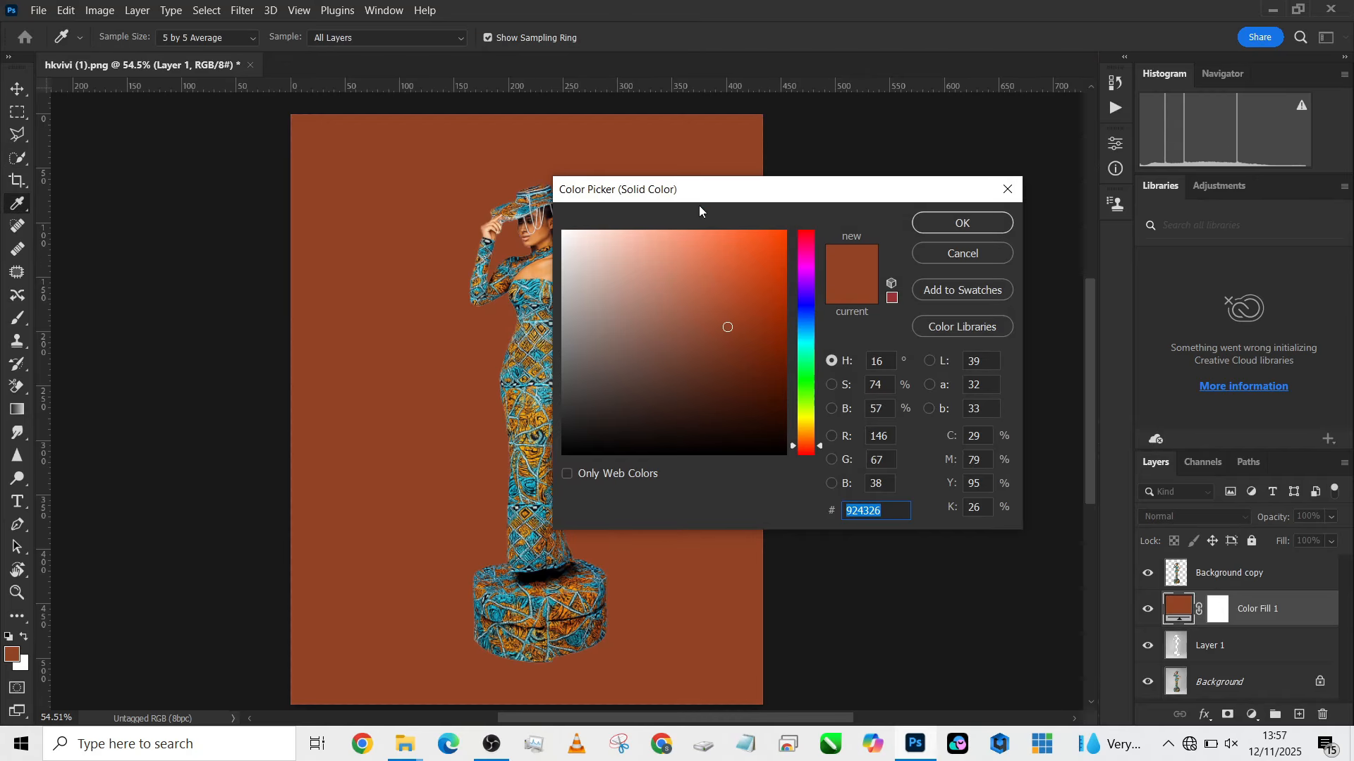
drag(724, 197, 830, 217)
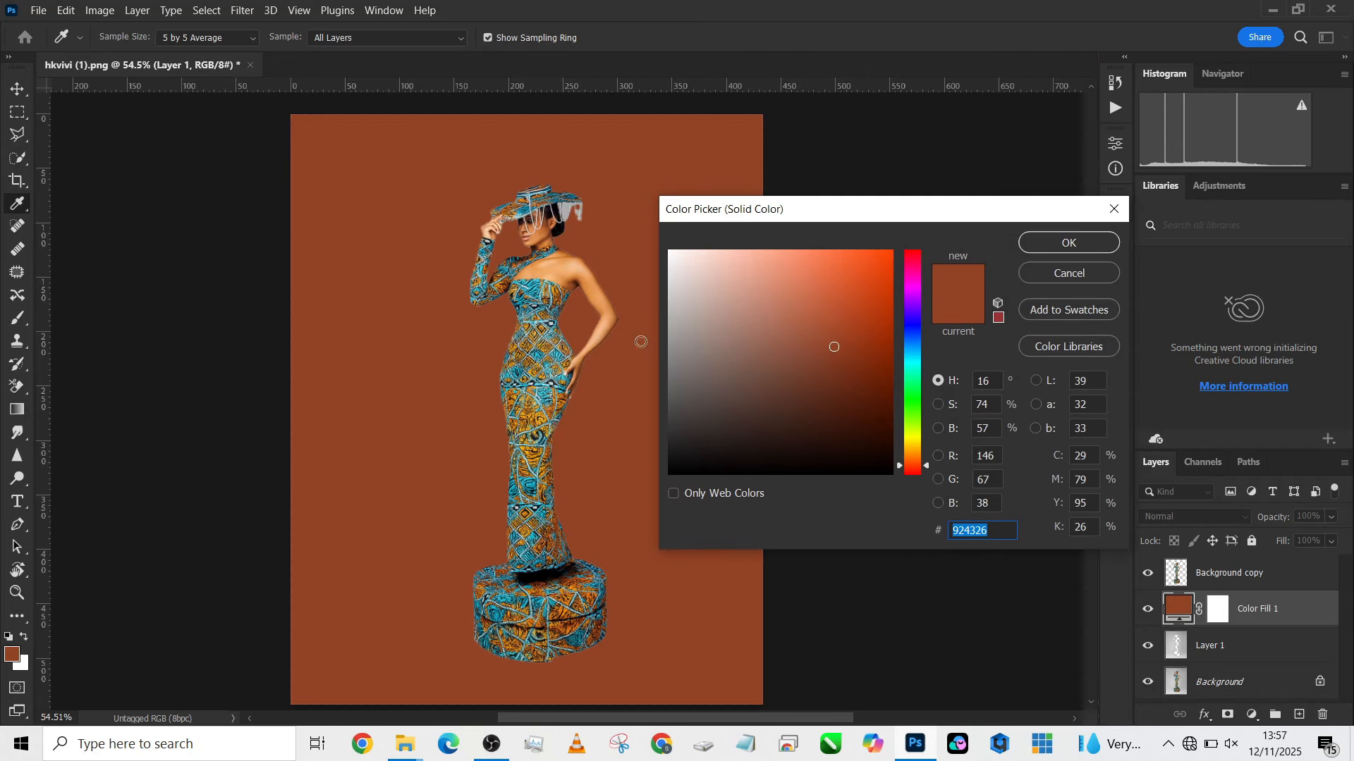
click(547, 389)
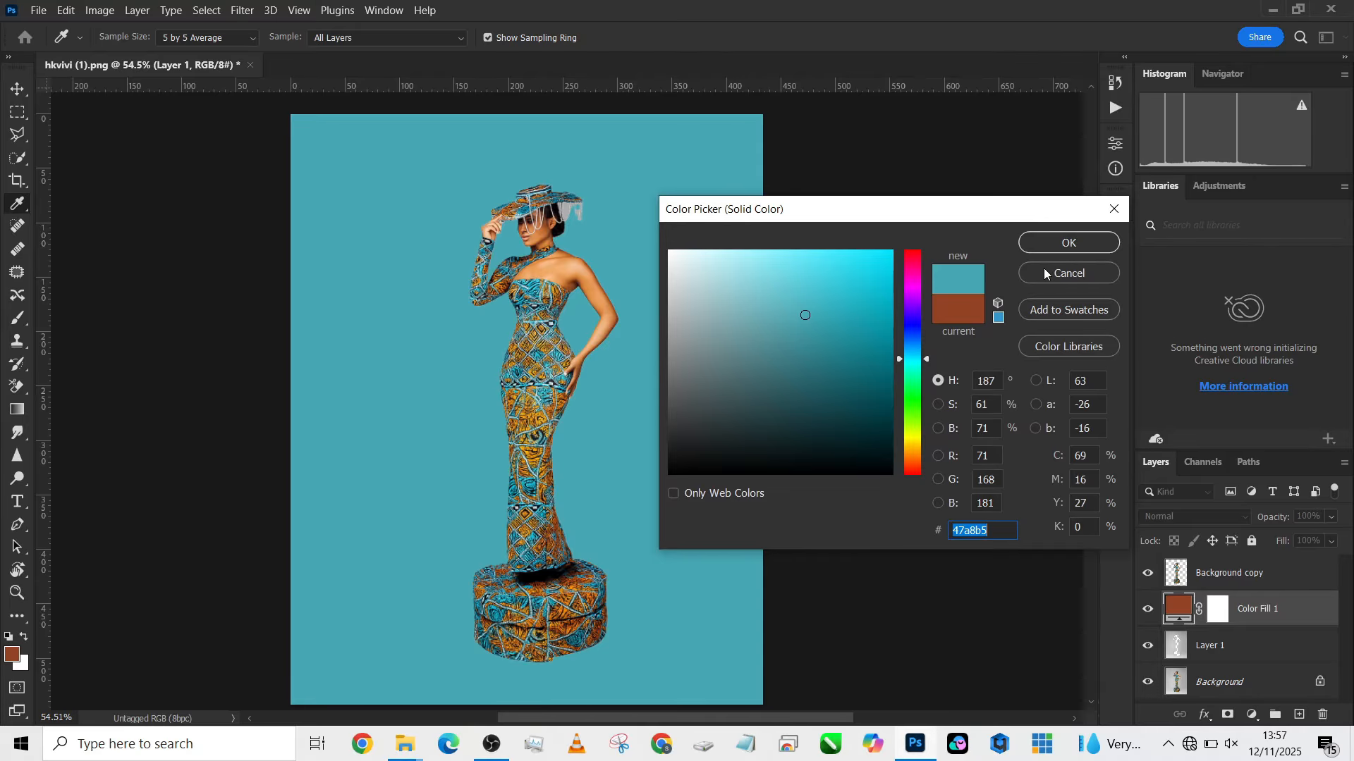
click(1049, 239)
- Set the teal fill layer's blend mode to Multiply and toggle its visibility to compare the backdrop
click(1201, 515)
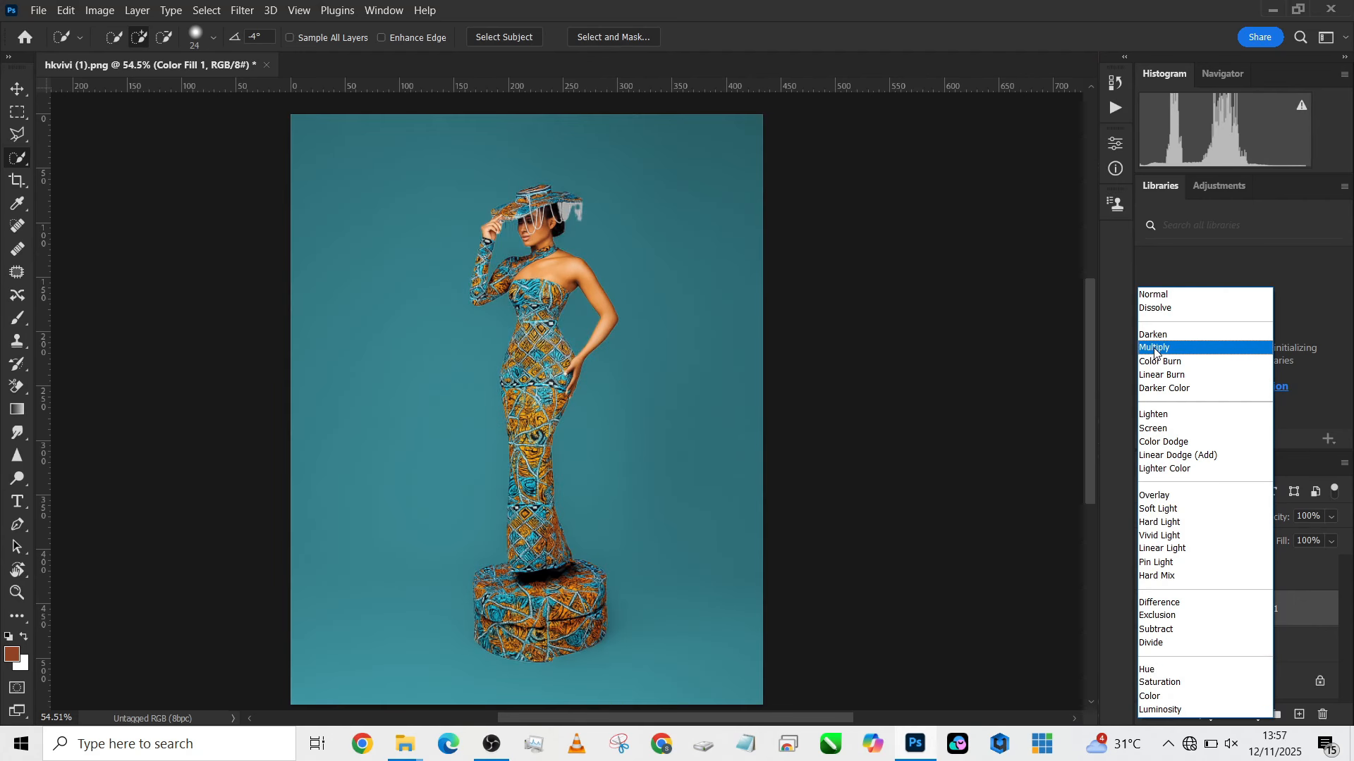
click(1153, 348)
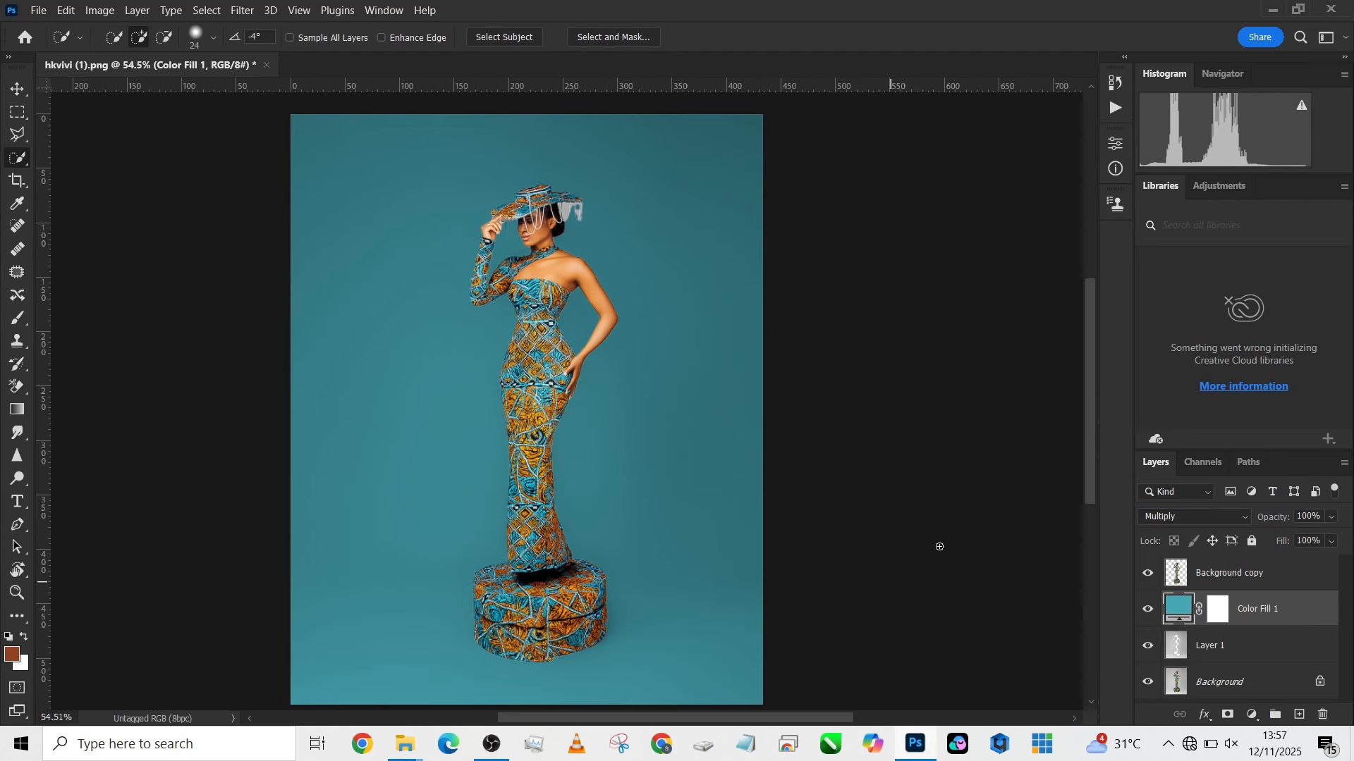
click(1152, 647)
click(1153, 620)
click(1152, 620)
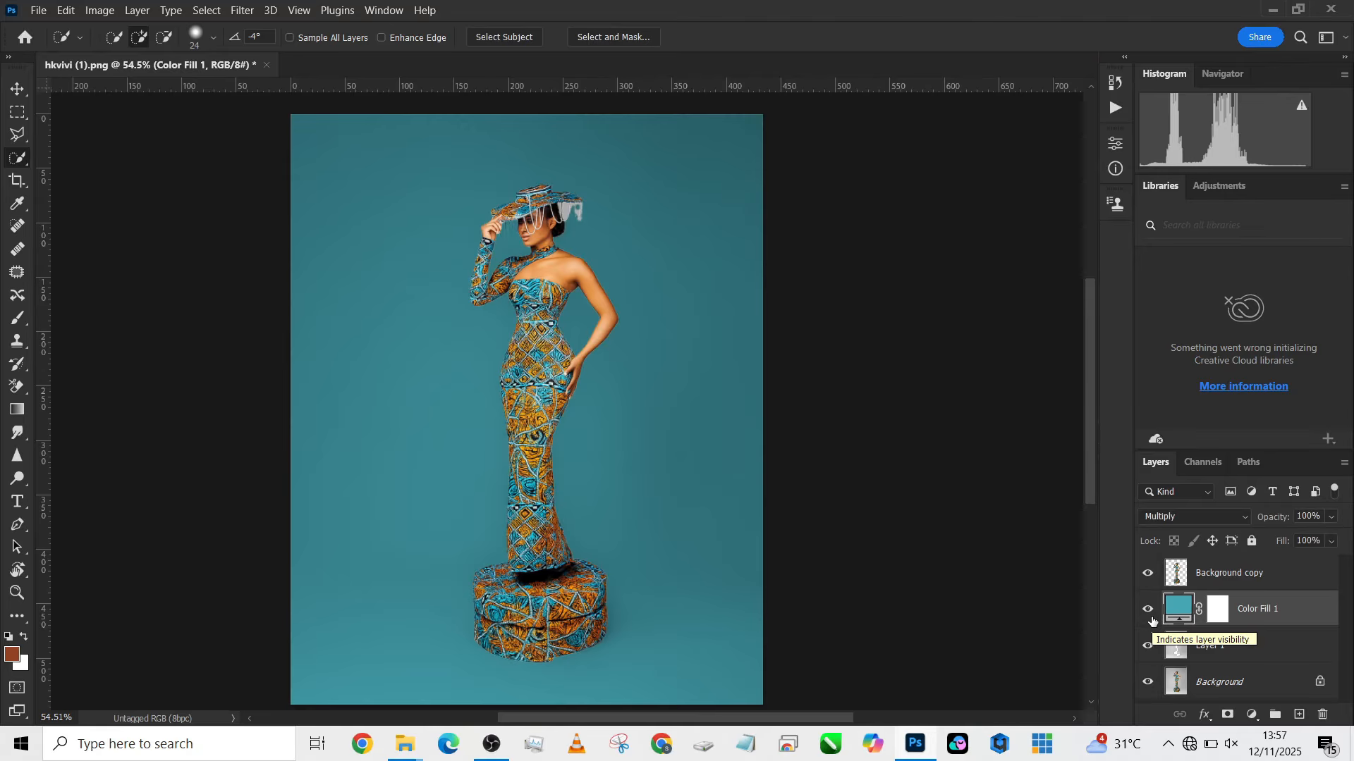
- Duplicate the teal fill layer, group both fill layers and merge the group into a single layer
key(ctrl+j)
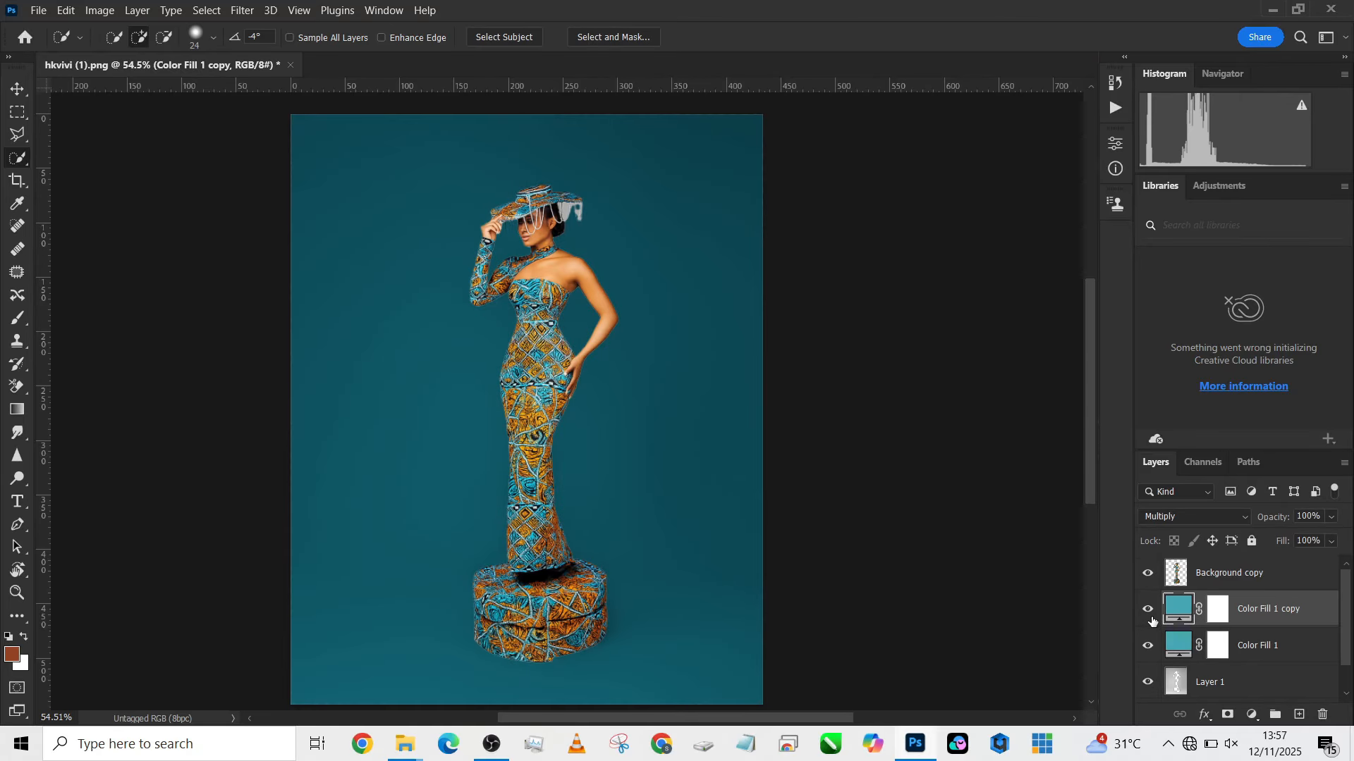
shift+click(1304, 648)
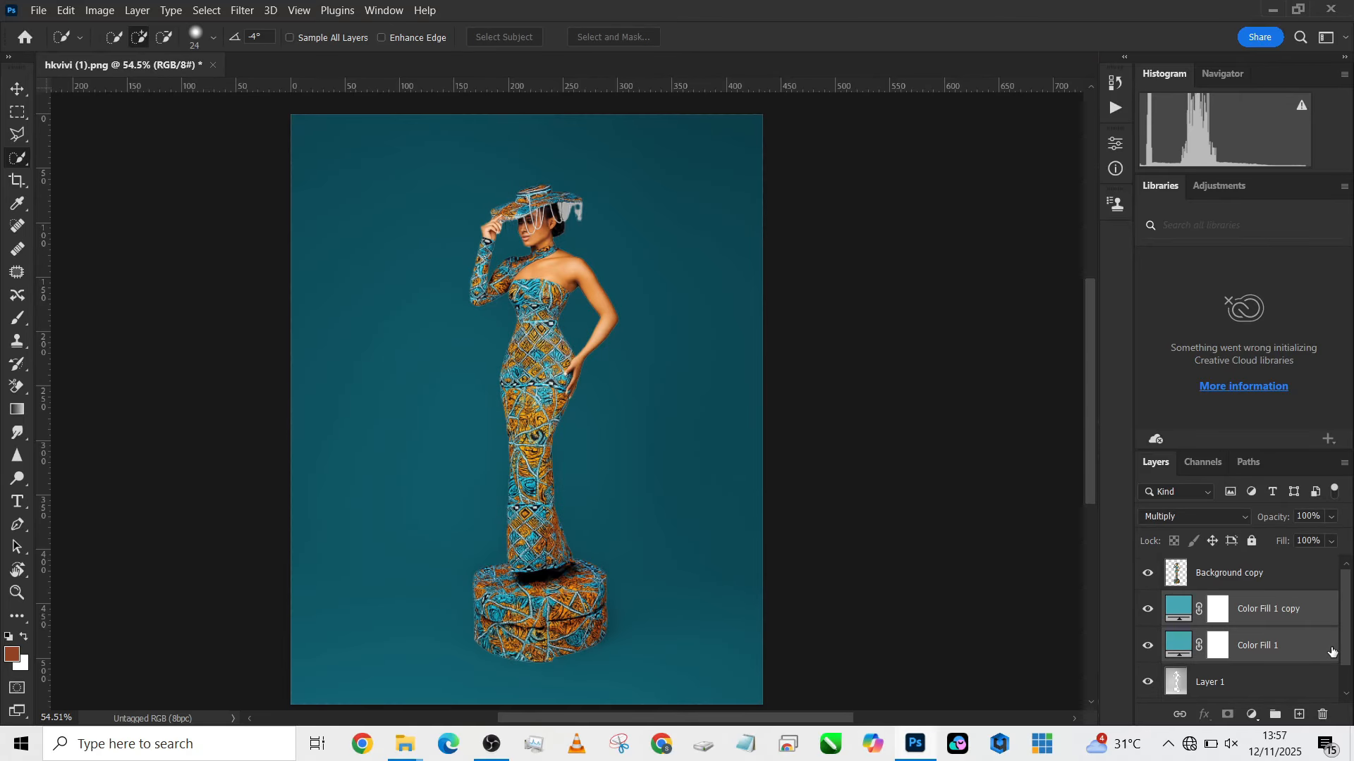
key(ctrl+g)
right_click(1281, 605)
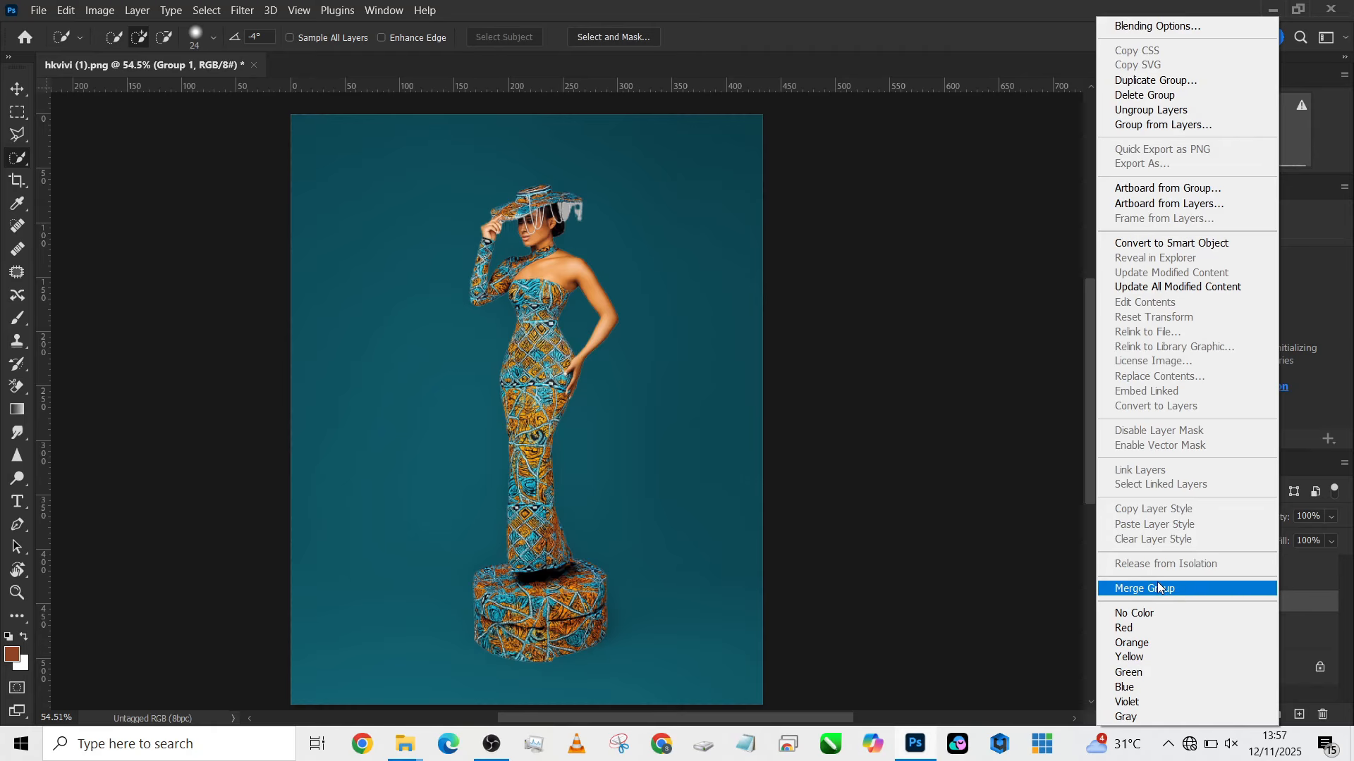
click(1149, 589)
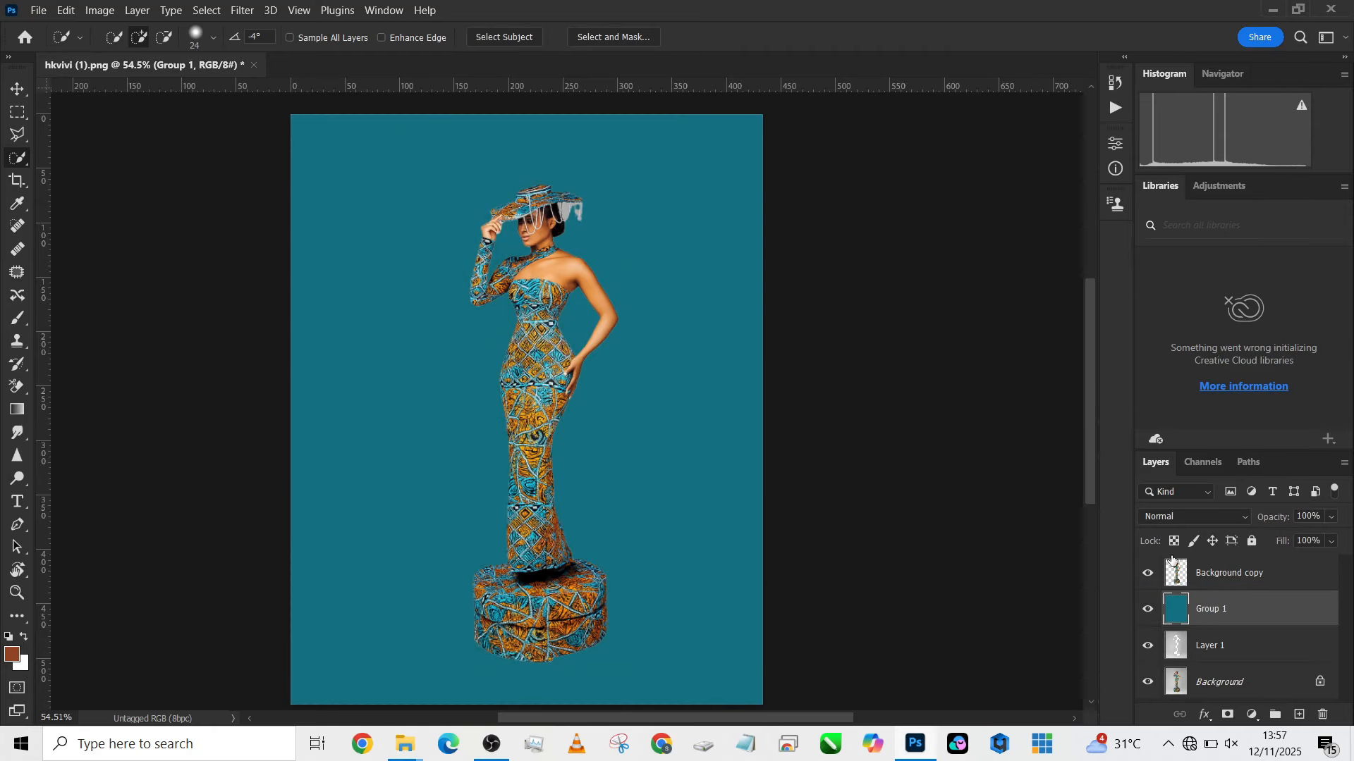
- Set the merged teal layer's blend mode to Linear Burn and its fill to 86%
click(1178, 515)
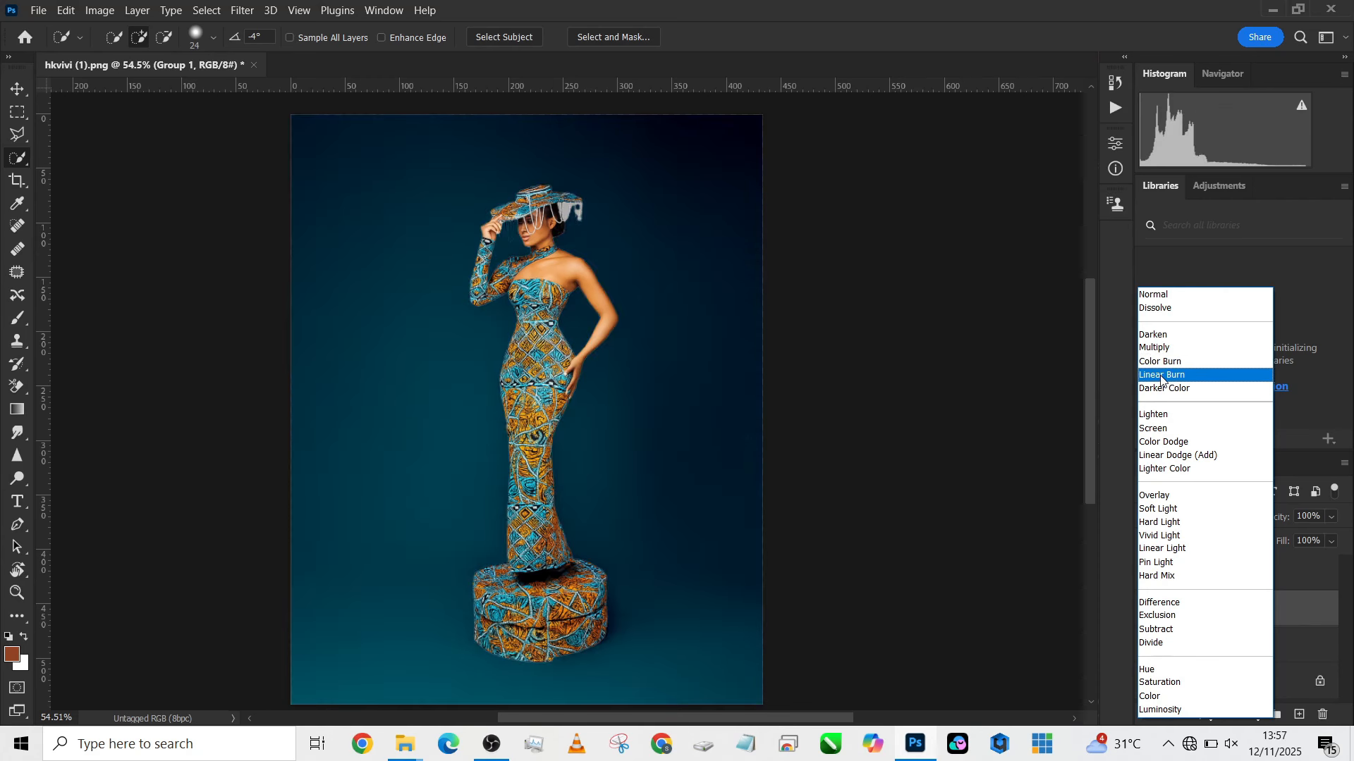
click(1162, 376)
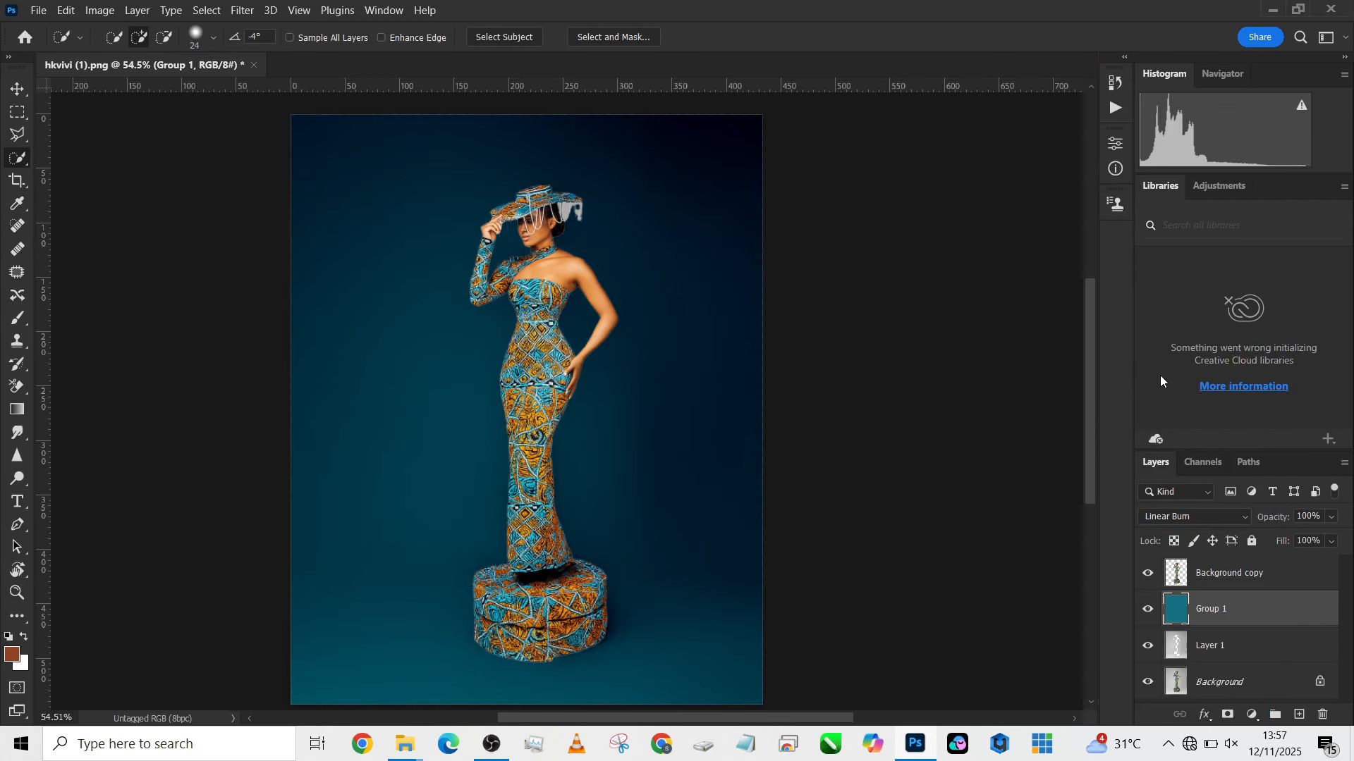
click(1331, 541)
mouse_move(1333, 561)
mouse_down()
mouse_move(1311, 563)
mouse_move(1329, 560)
mouse_up()
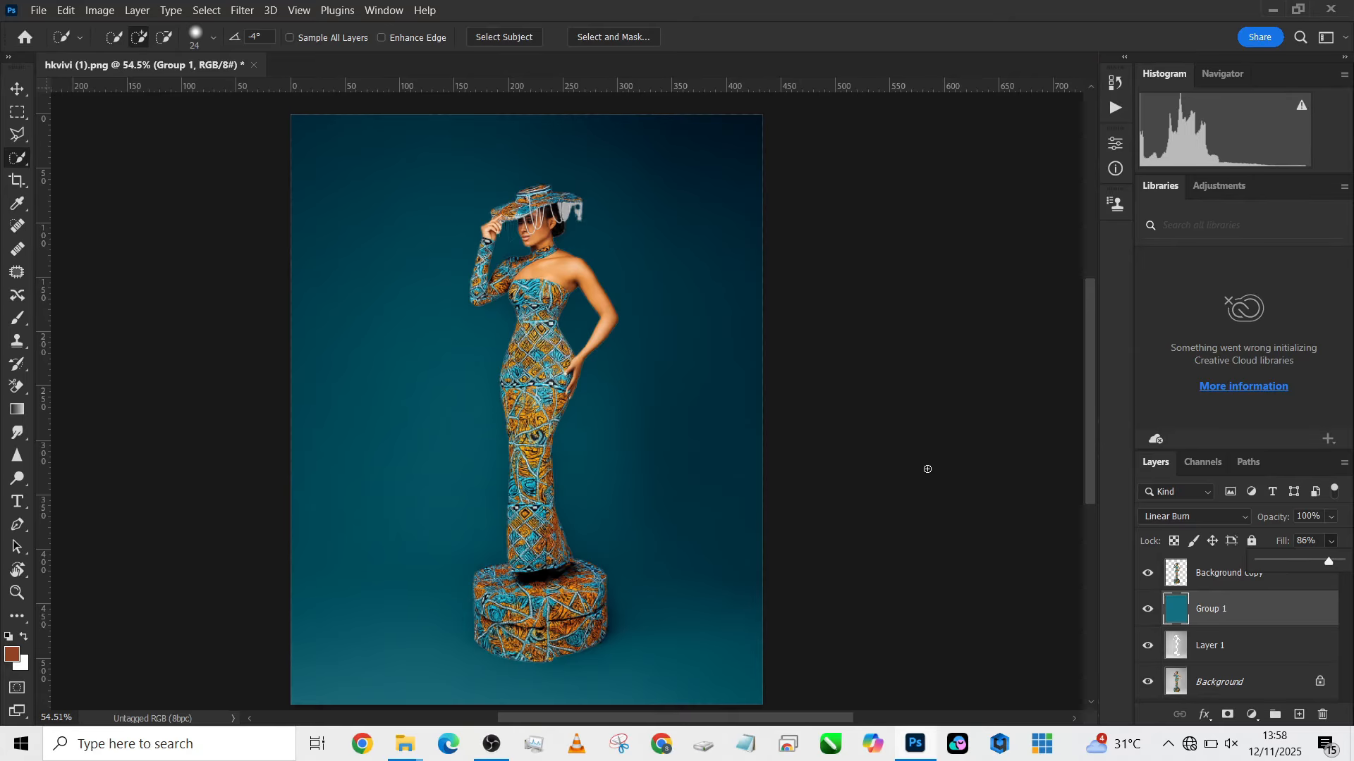
- Inspect the grey remnants around the hat beads and add a layer mask to the Background copy layer
scroll(447, 211, up, 8)
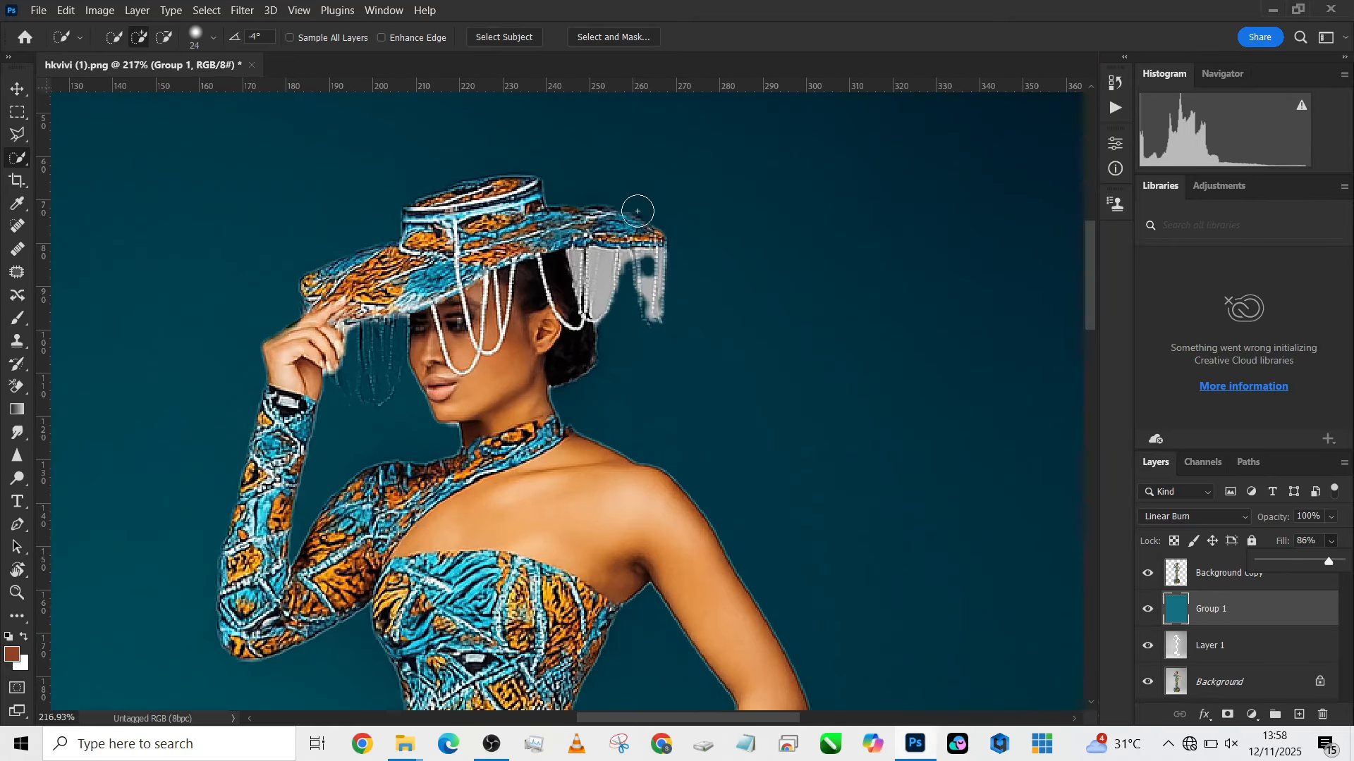
scroll(564, 301, down, 4)
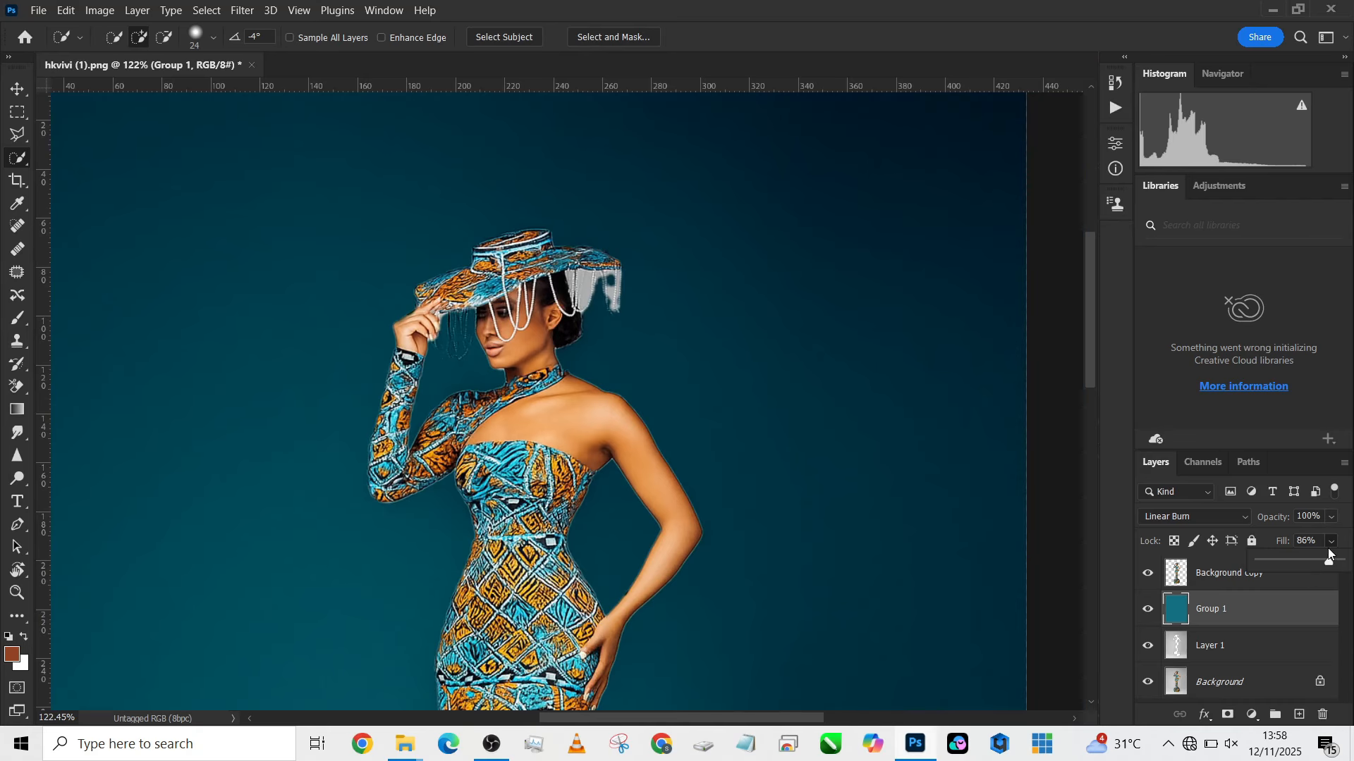
click(1190, 585)
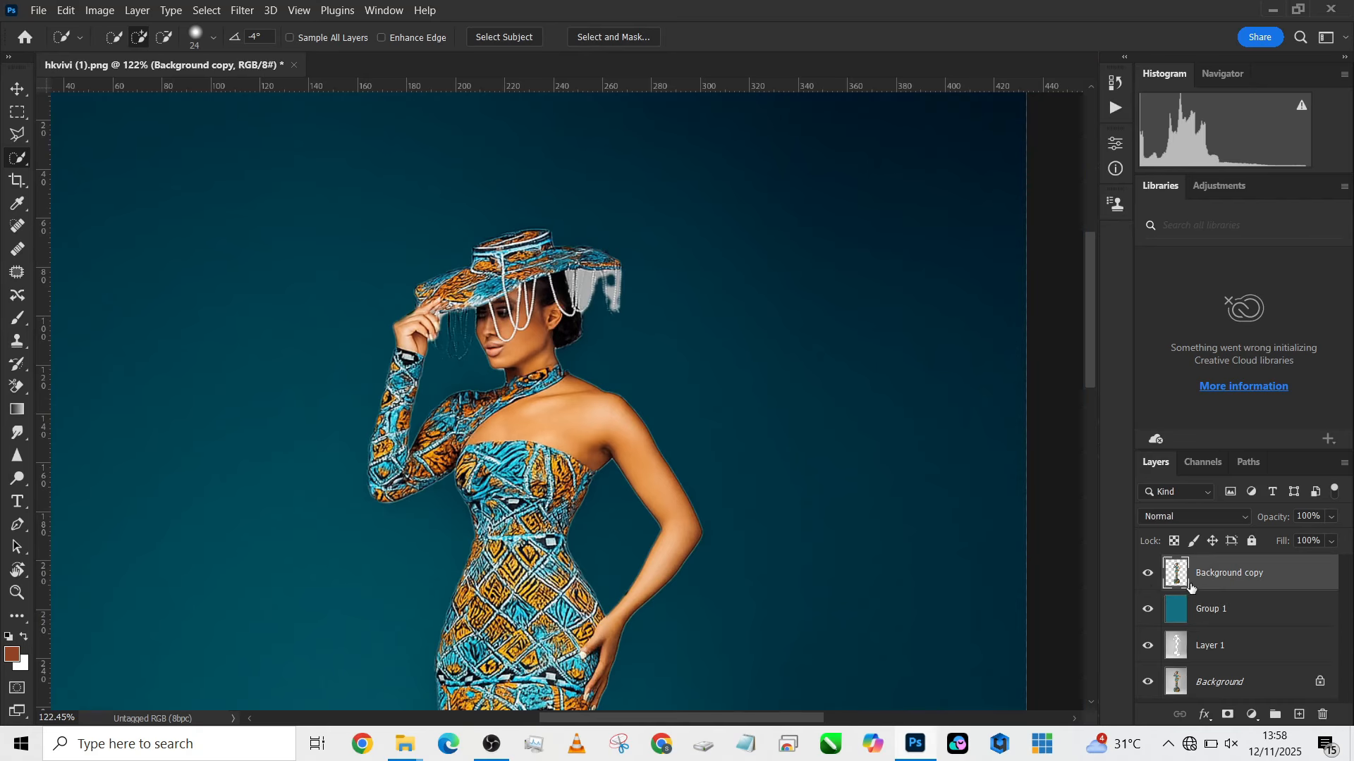
click(1148, 573)
click(1147, 573)
click(1228, 715)
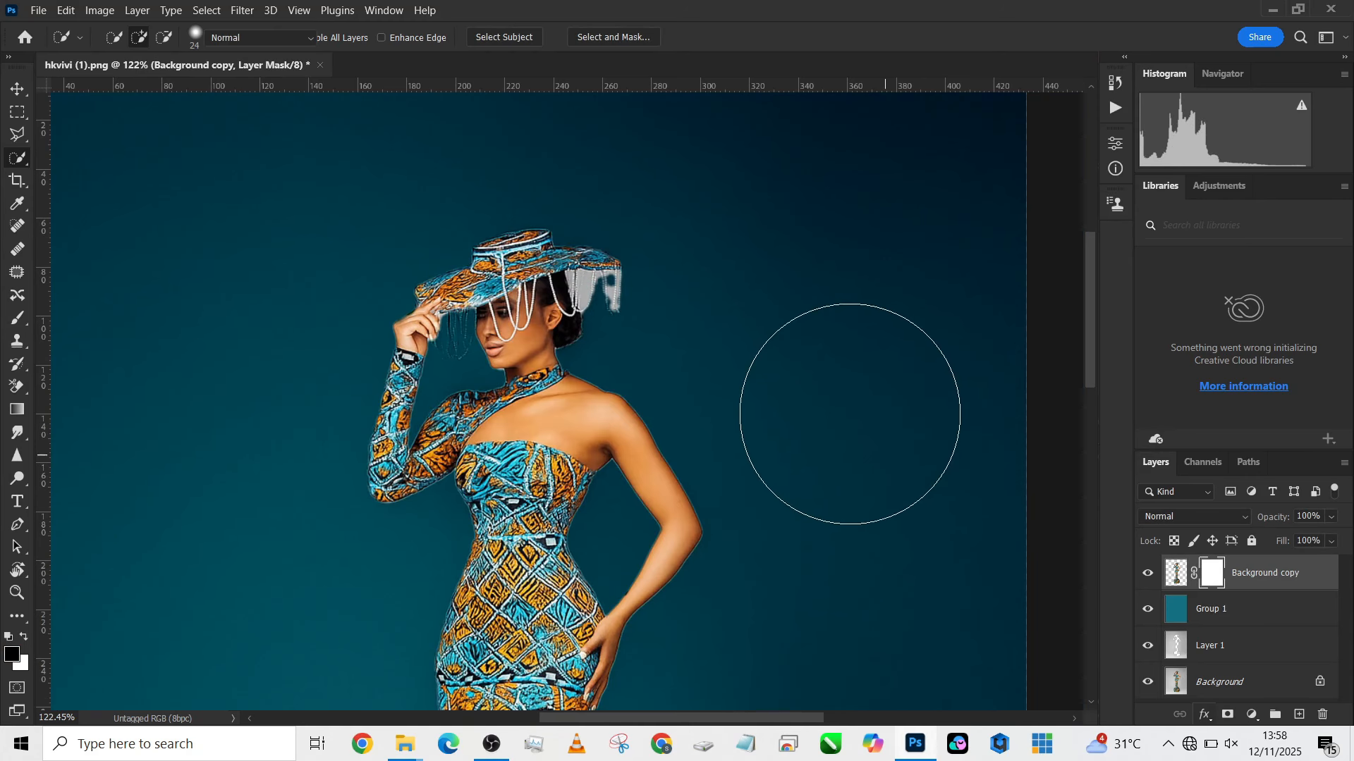
- Paint black on the mask with a soft brush to hide the grey backdrop remnants between the hanging hat beads
key(b)
drag(630, 378, 539, 375)
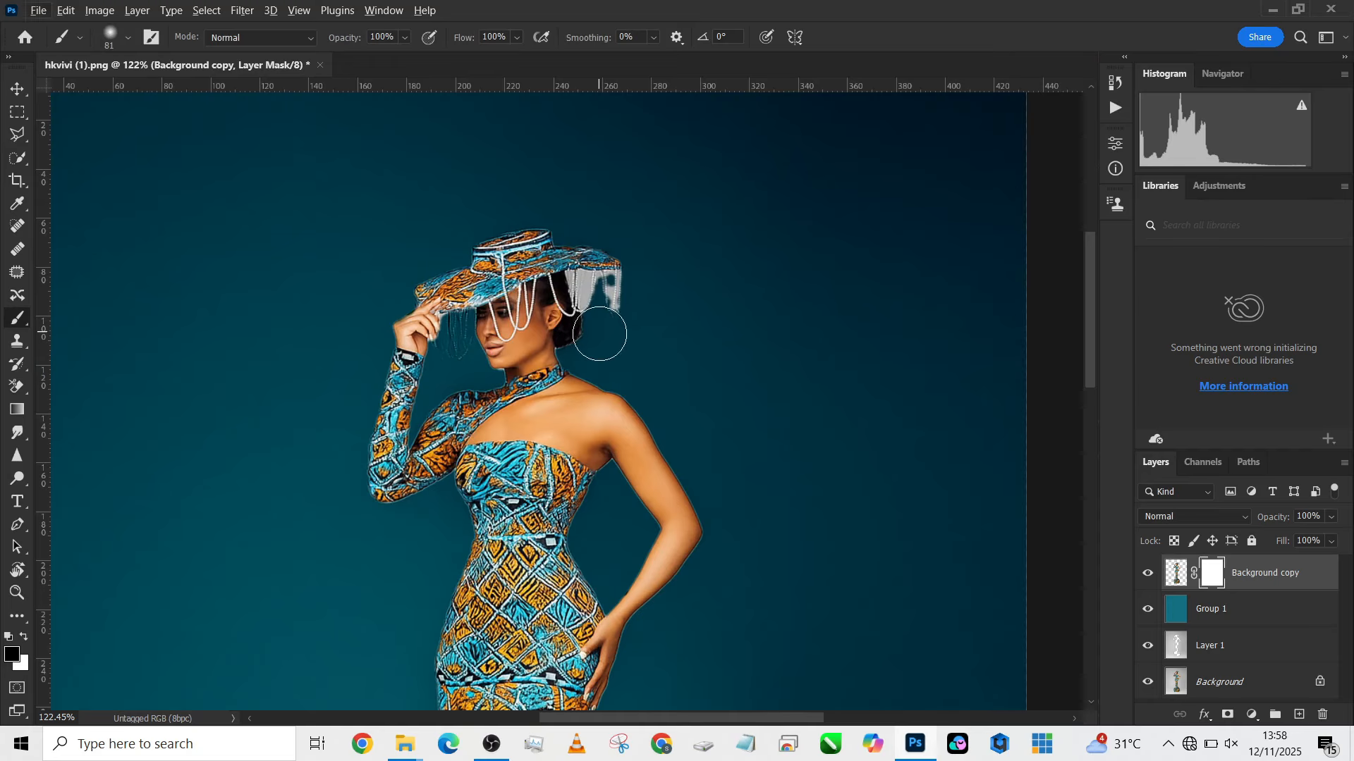
mouse_move(600, 334)
mouse_down()
mouse_move(624, 303)
mouse_move(609, 301)
mouse_move(623, 289)
mouse_move(592, 289)
mouse_move(590, 305)
mouse_move(575, 272)
mouse_move(588, 311)
mouse_move(604, 292)
mouse_up()
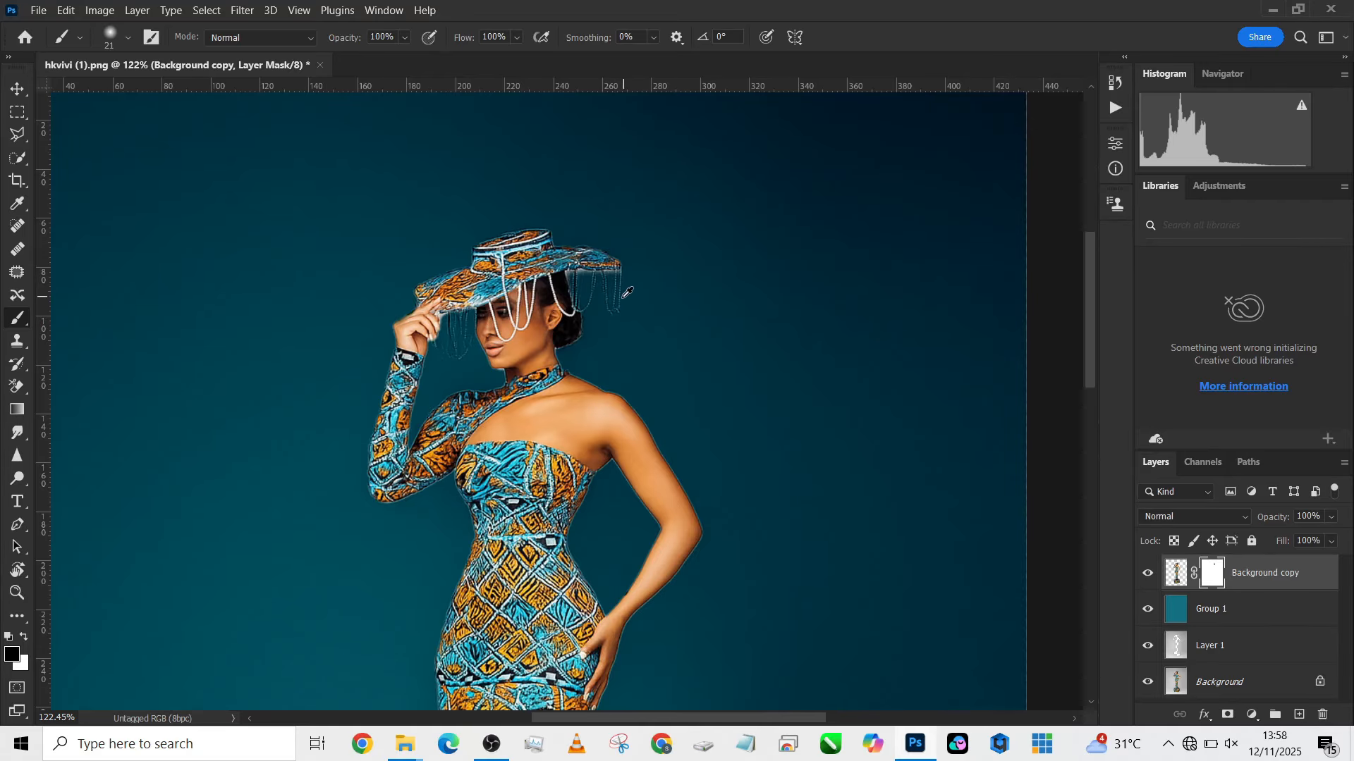
scroll(626, 292, down, 3)
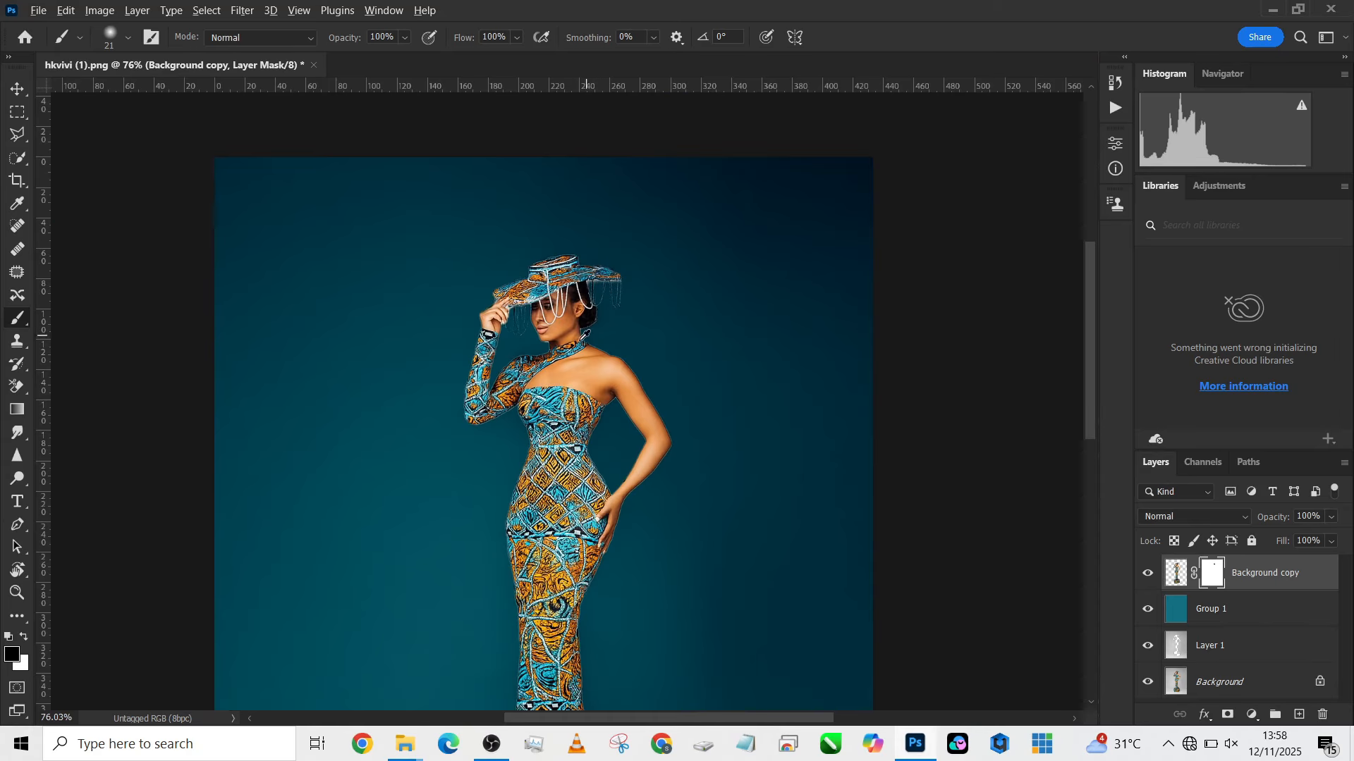
- Check the subject's edges against the backdrop and change the Group 1 layer's blend mode to Multiply
scroll(568, 295, up, 1)
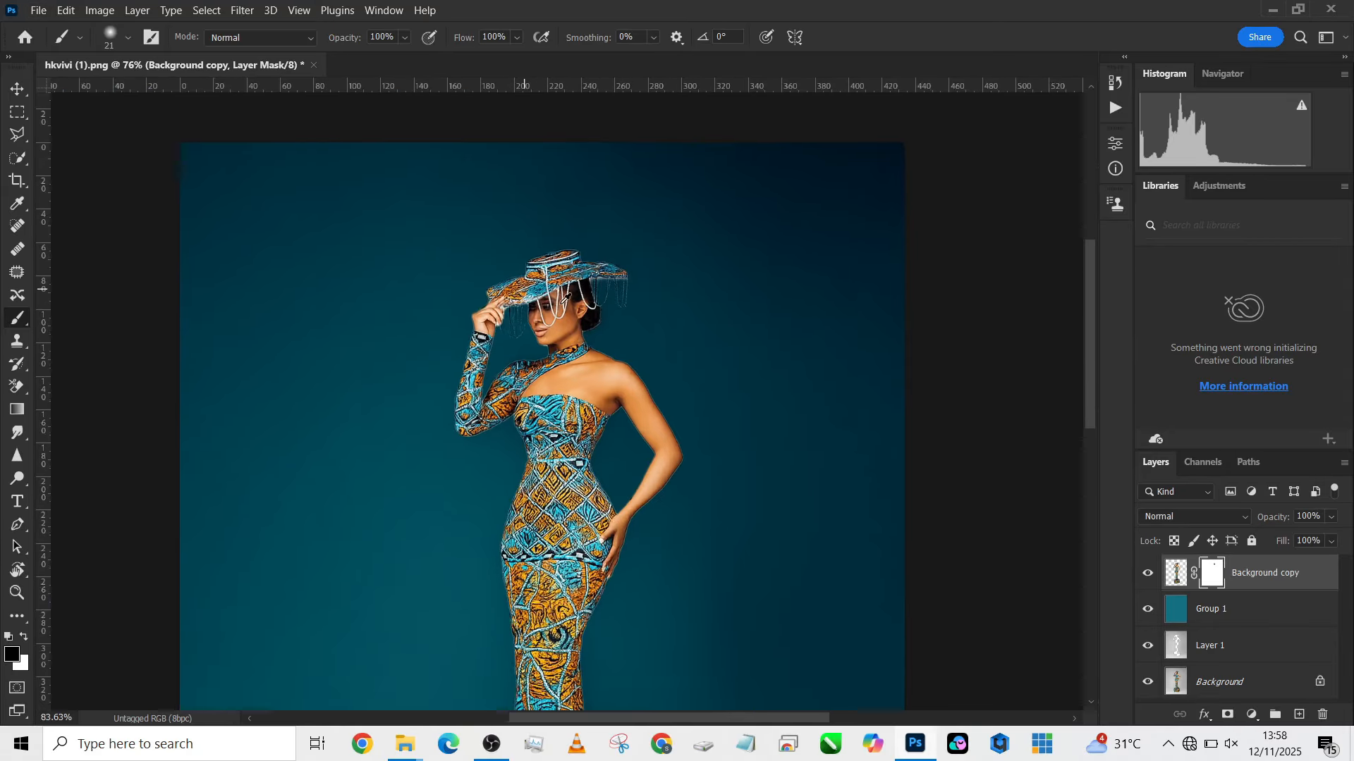
scroll(567, 296, up, 3)
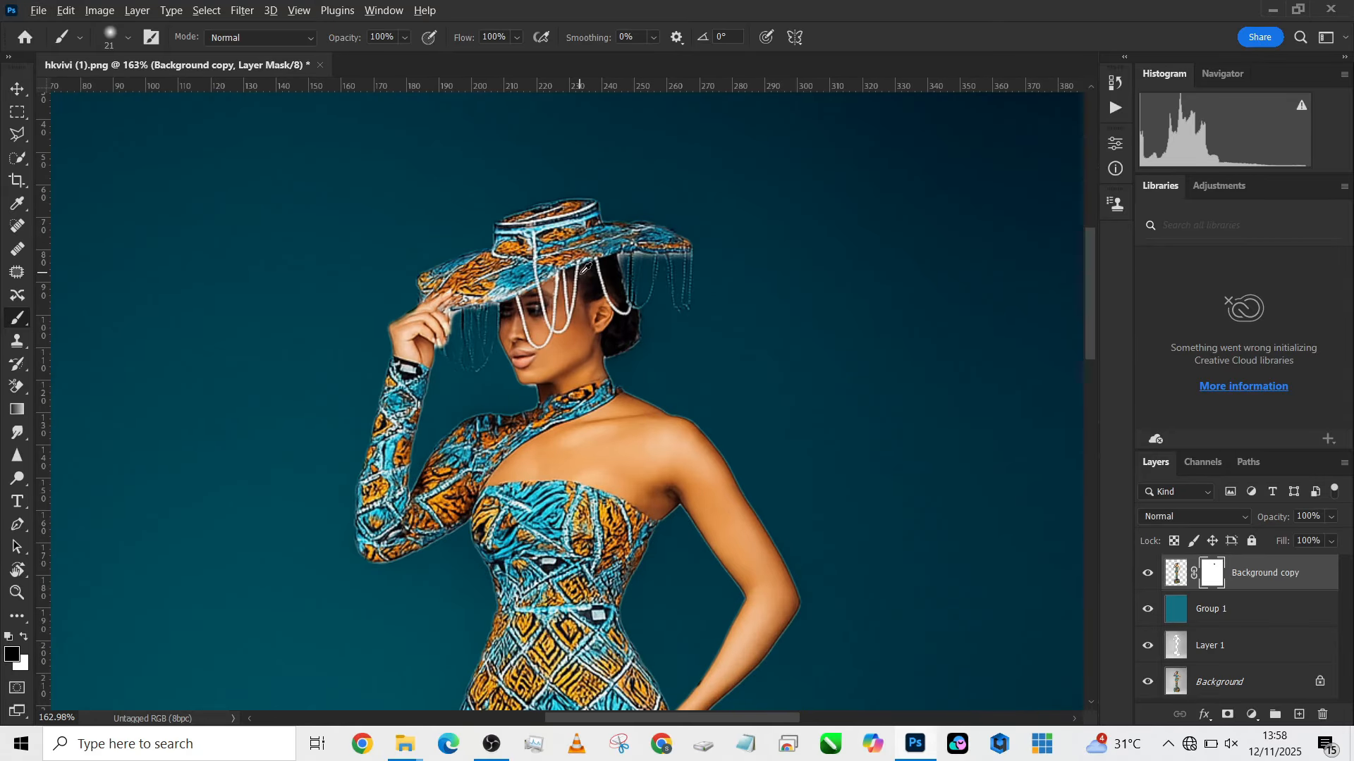
scroll(585, 268, down, 4)
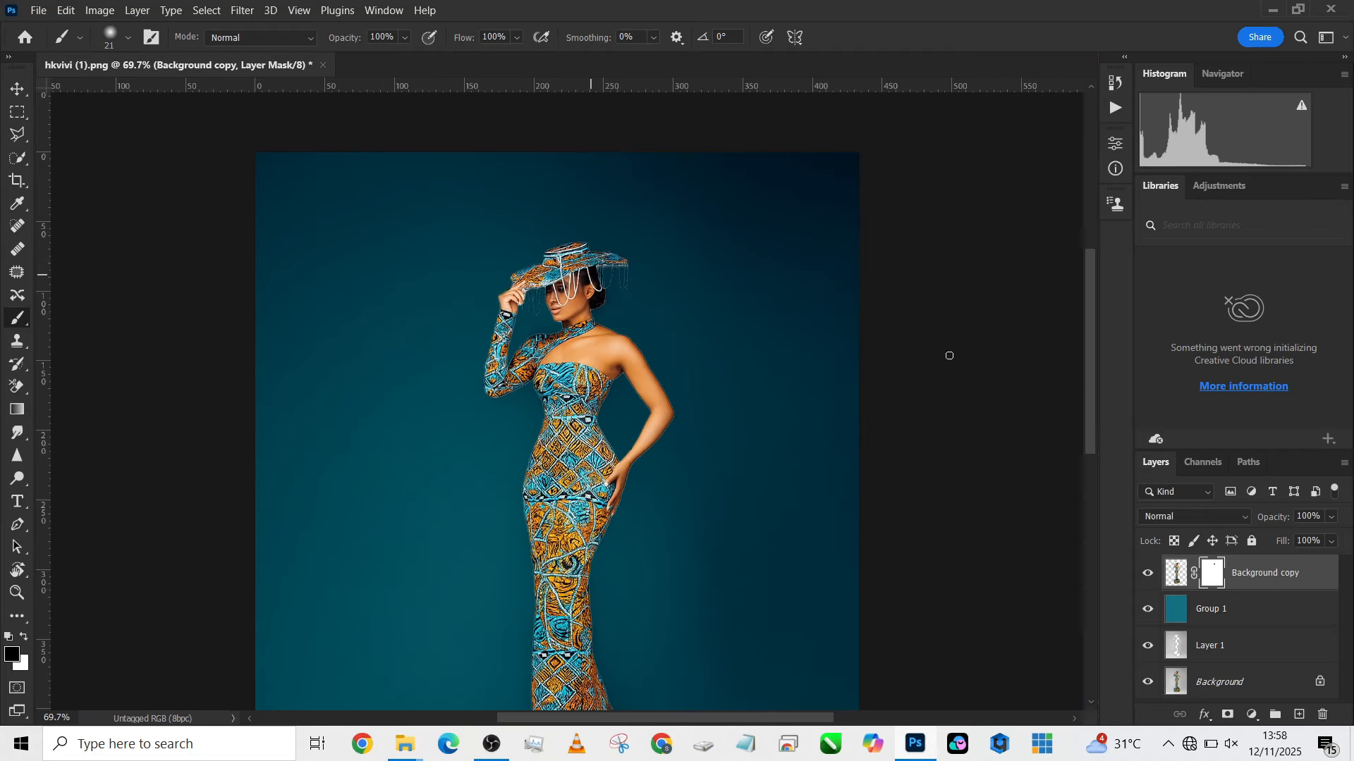
click(1272, 611)
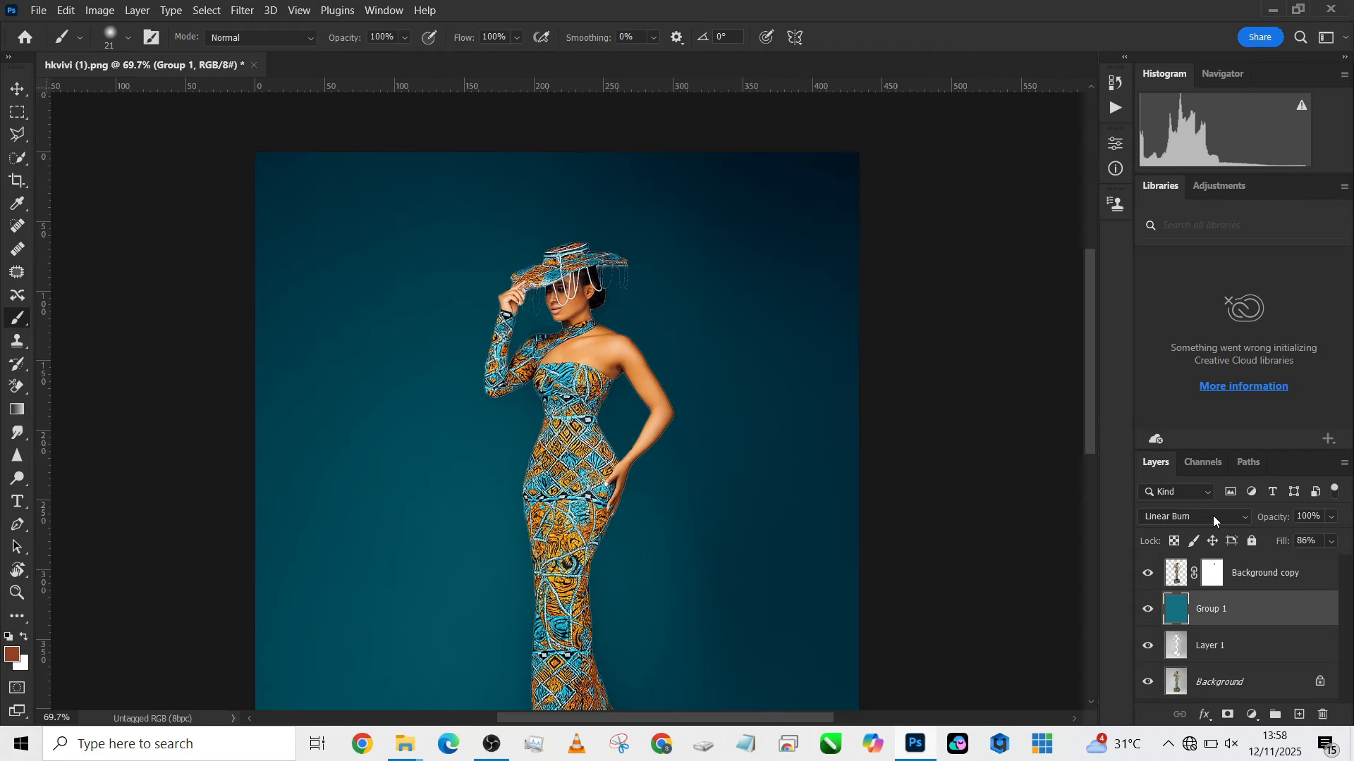
click(1213, 515)
click(1169, 348)
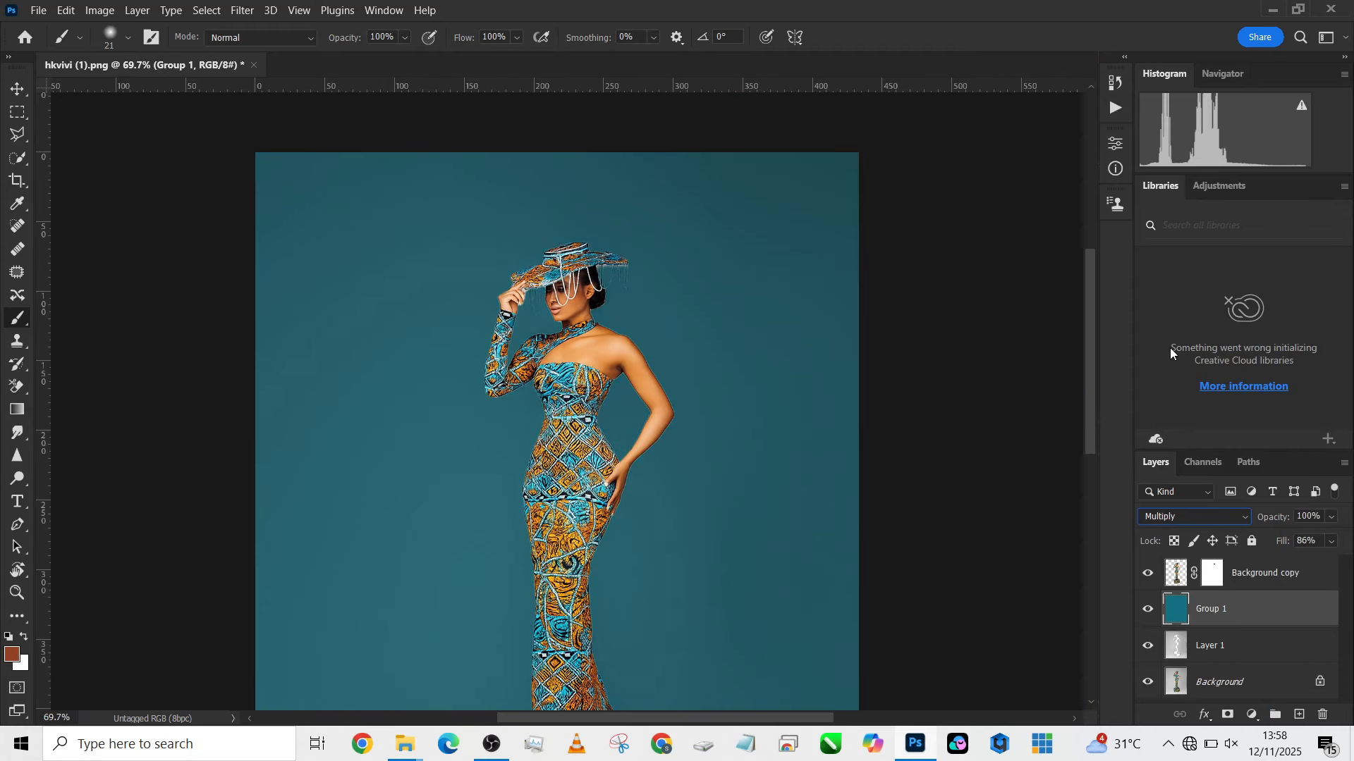
scroll(722, 380, up, 4)
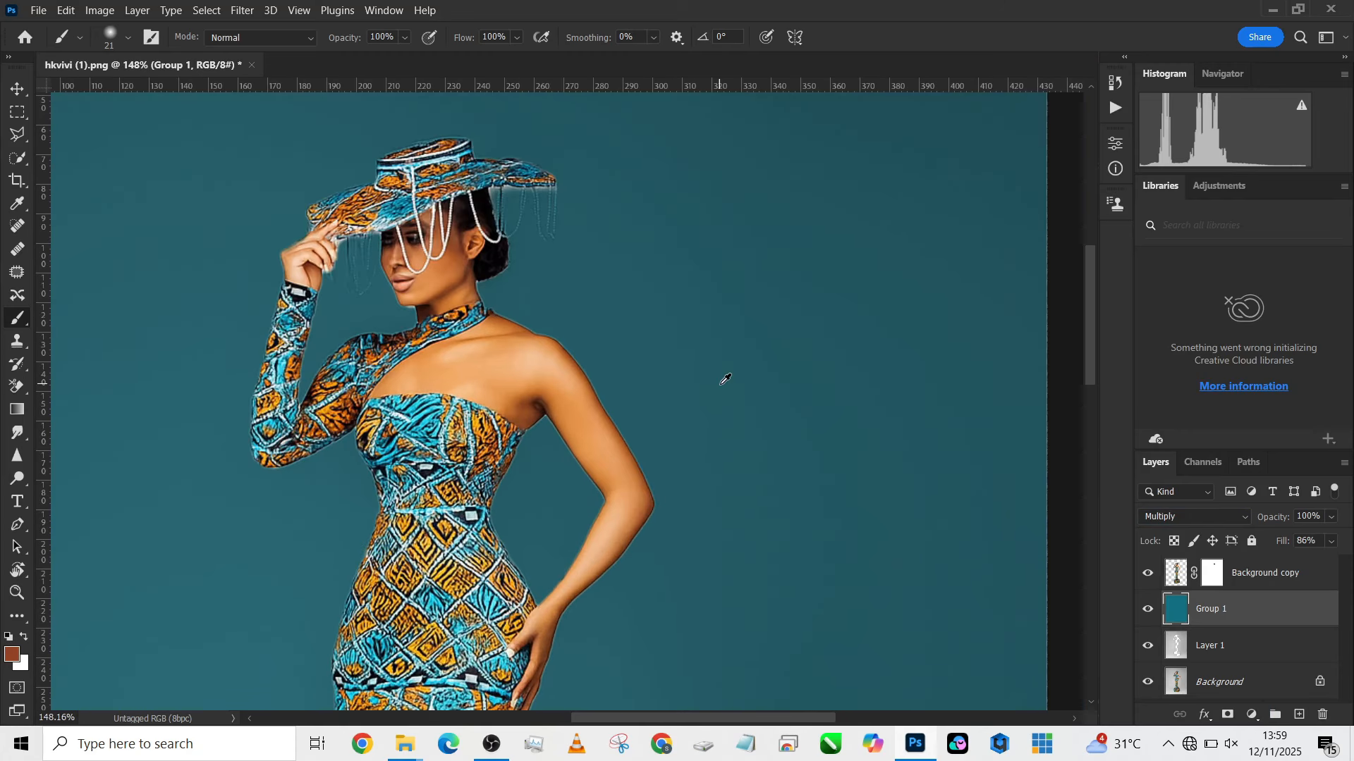
scroll(803, 522, down, 5)
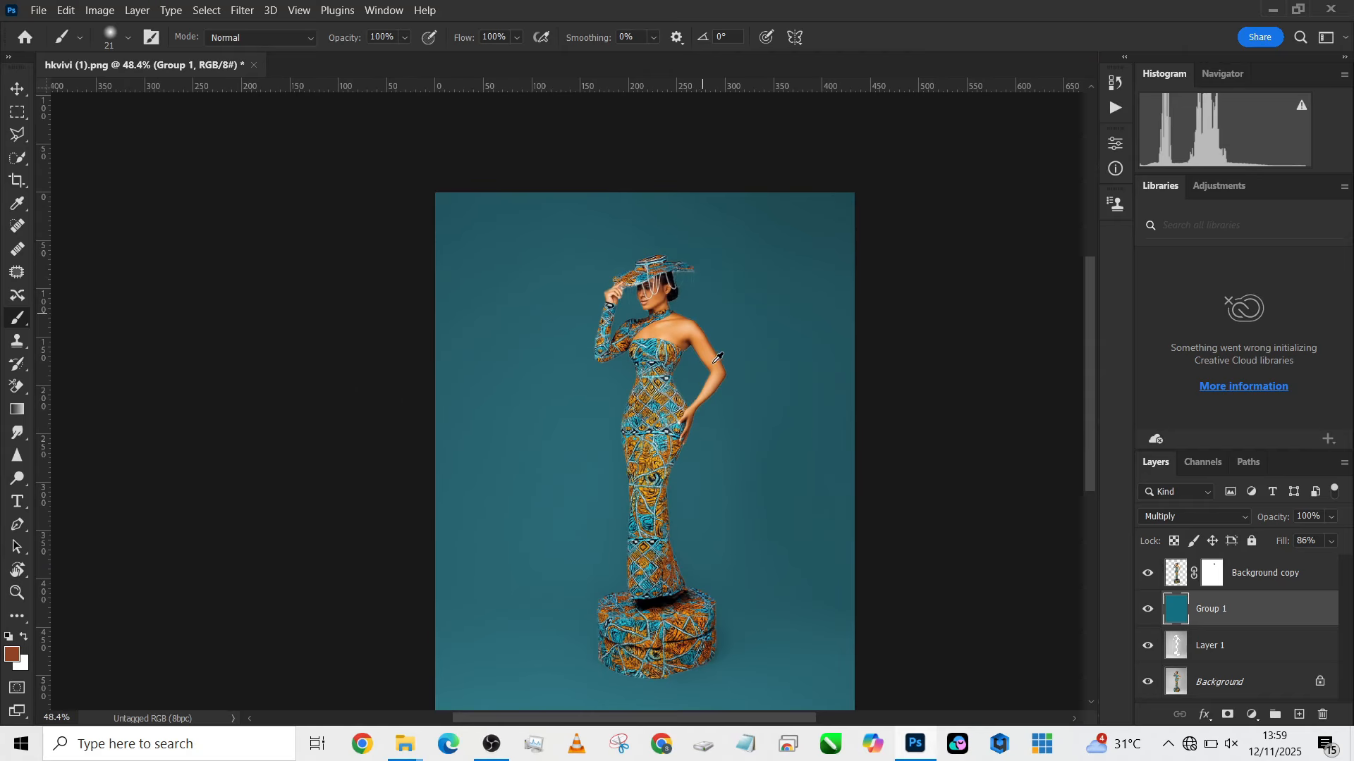
drag(710, 396, 658, 340)
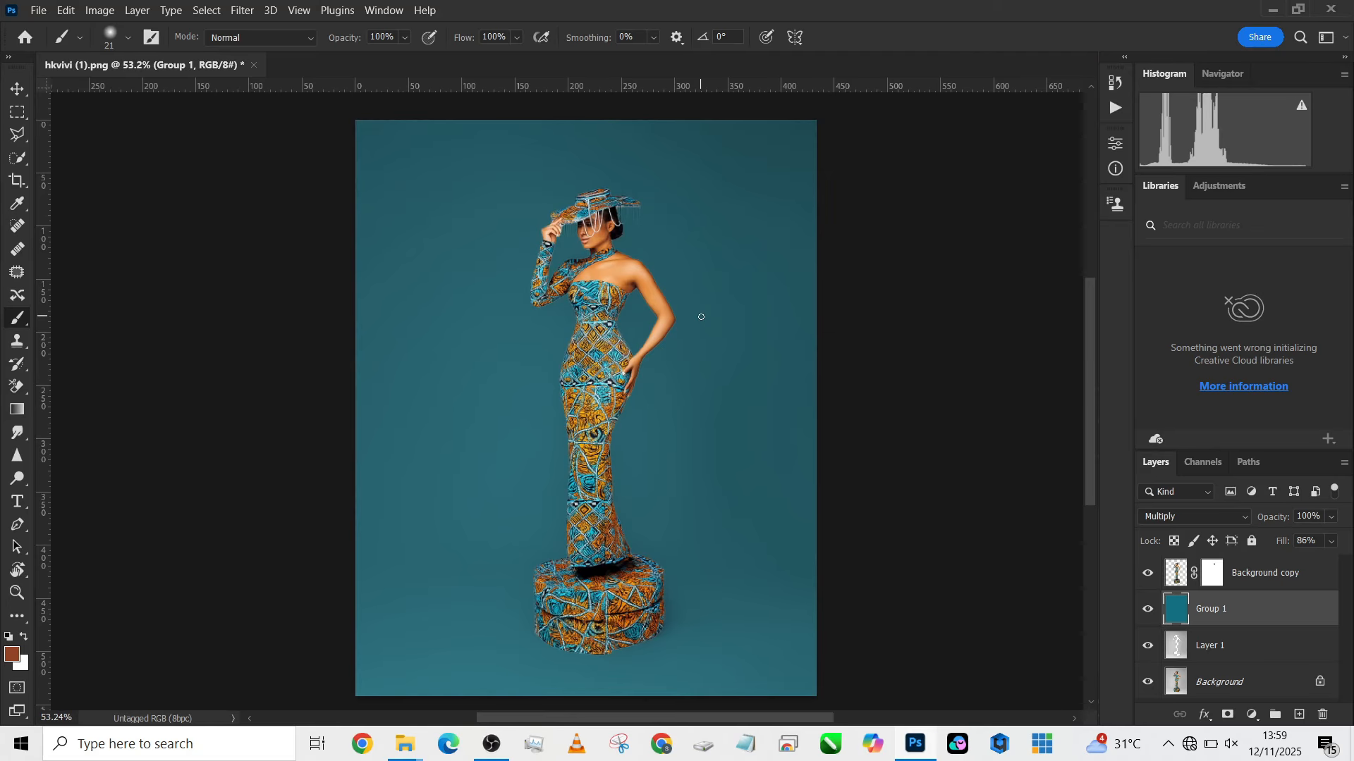
- Place the spotlight image hkvivi (2) from the Kumoo folder into the portrait, directly above the Group 1 layer
click(1273, 9)
drag(482, 189, 551, 348)
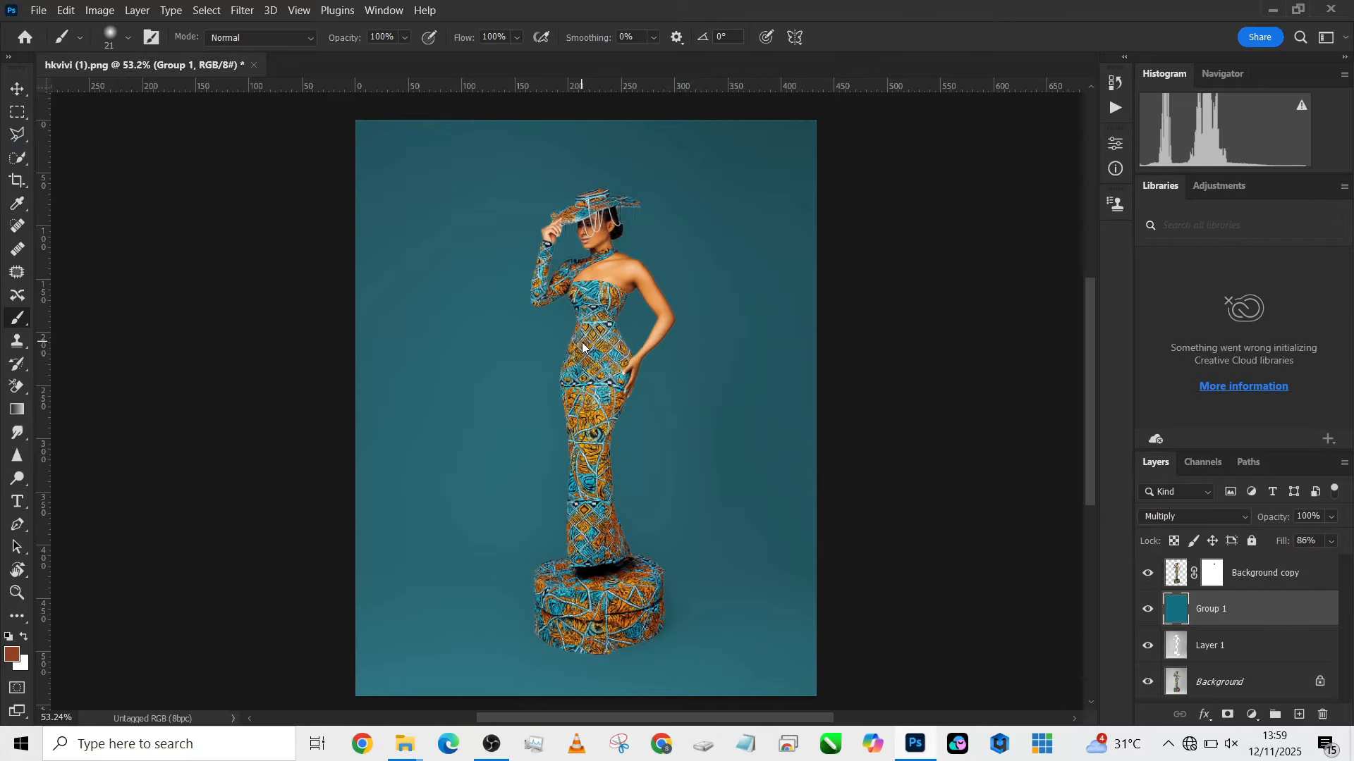
drag(702, 473, 712, 369)
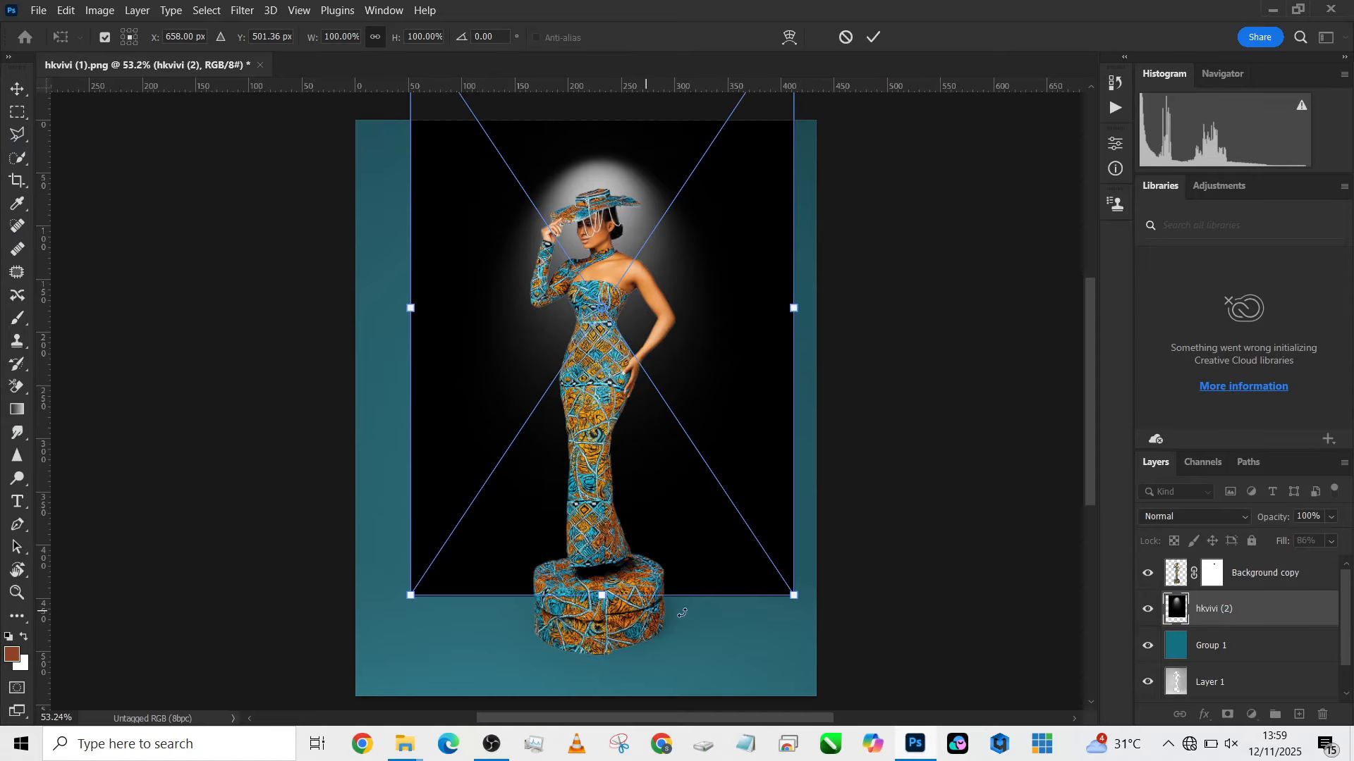
- Scale the placed spotlight image to about 128% width and 121% height, positioned to cover the whole canvas
drag(794, 596, 898, 696)
drag(749, 537, 692, 514)
drag(609, 673, 611, 696)
click(651, 552)
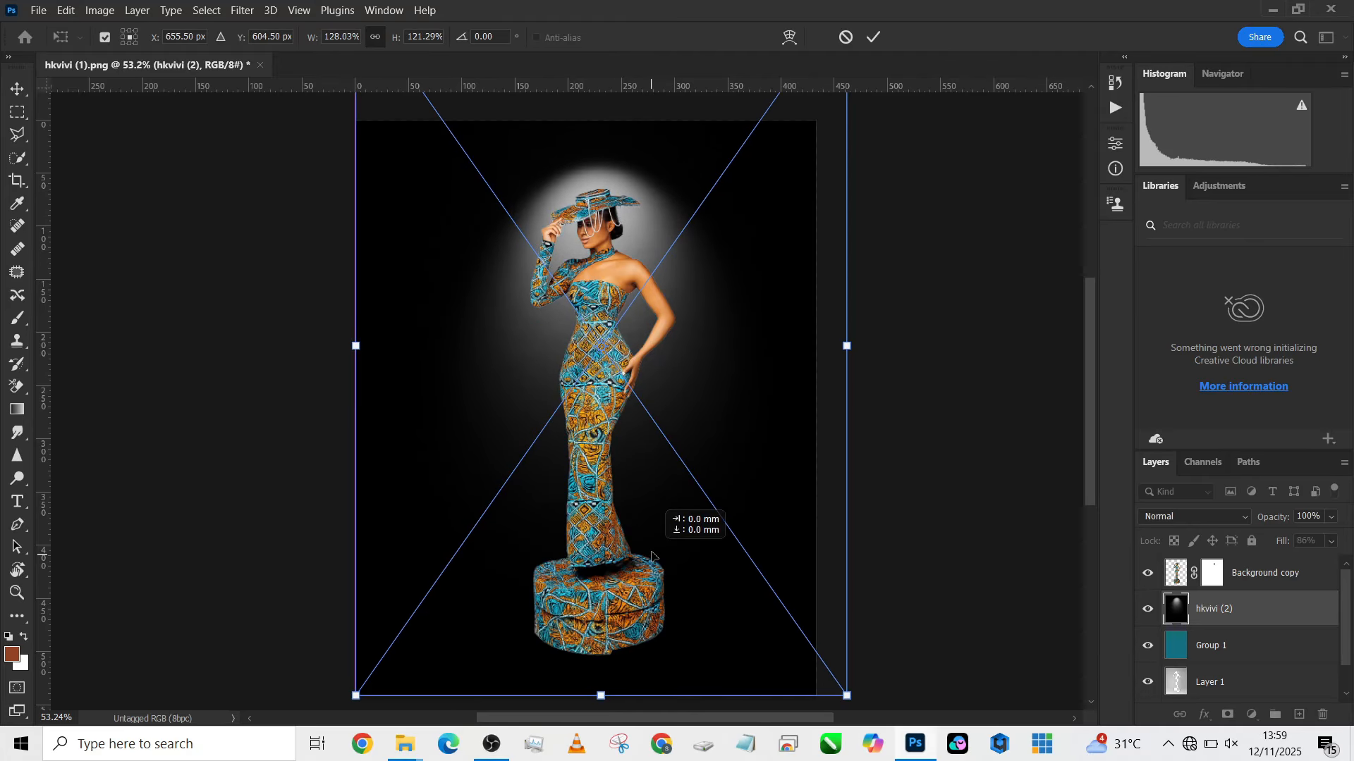
key(Return)
key(b)
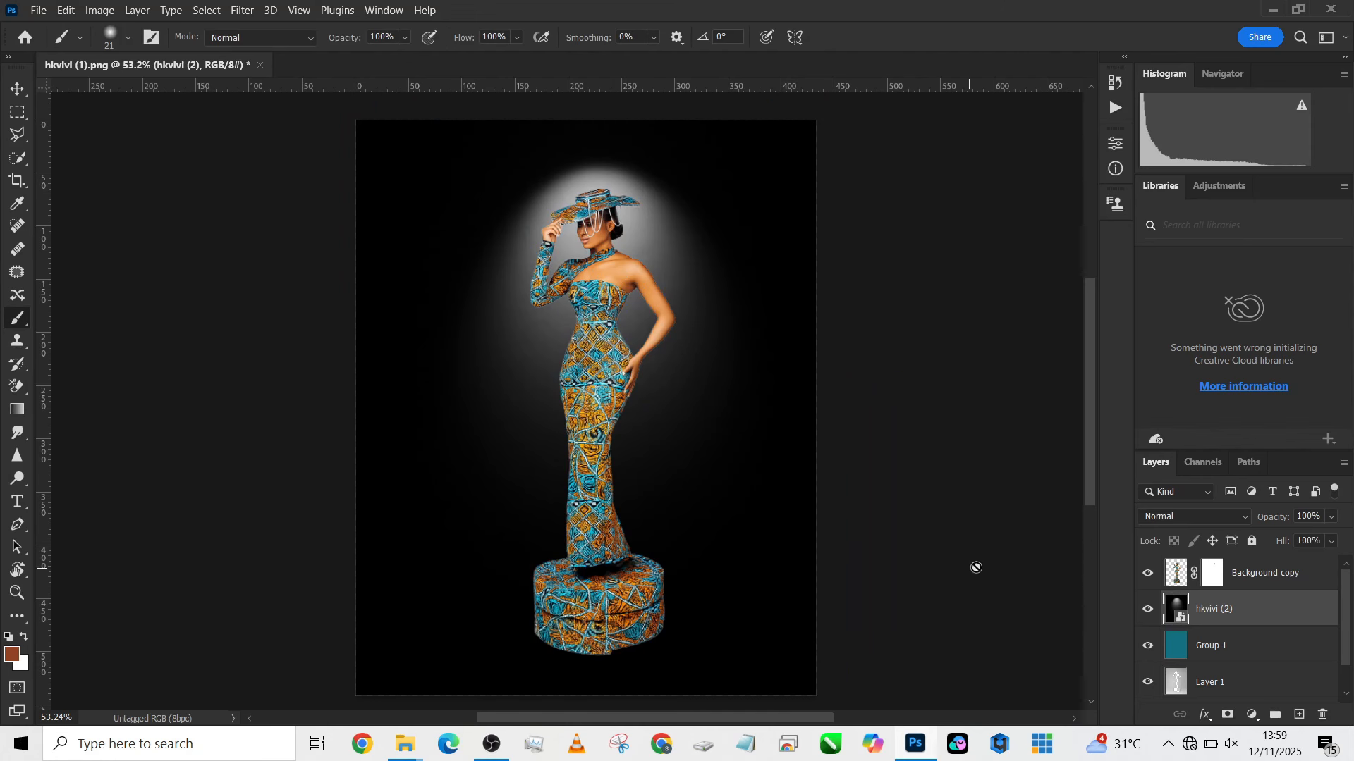
- Set the spotlight layer's blend mode to Soft Light
click(1161, 519)
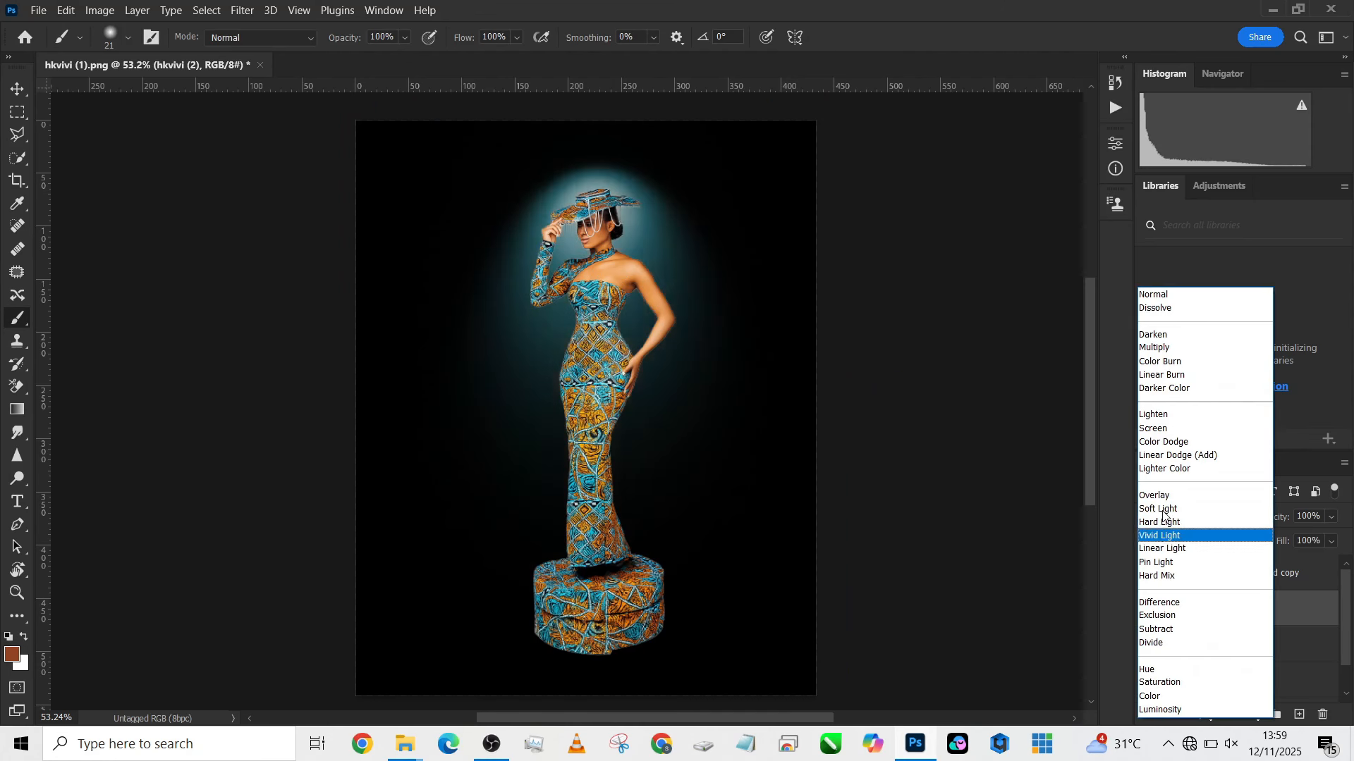
click(1163, 510)
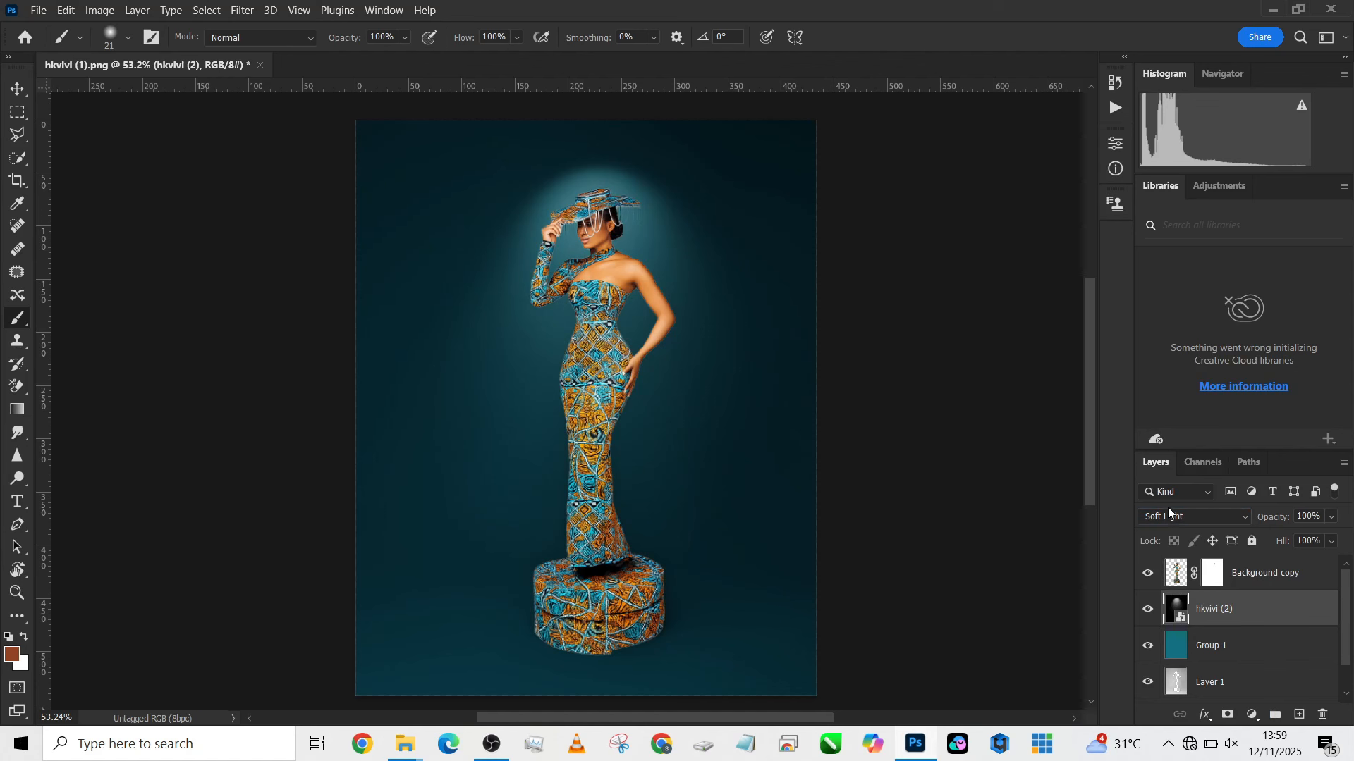
- Try the Luminosity blend mode on the spotlight layer and return it to Soft Light
click(1168, 513)
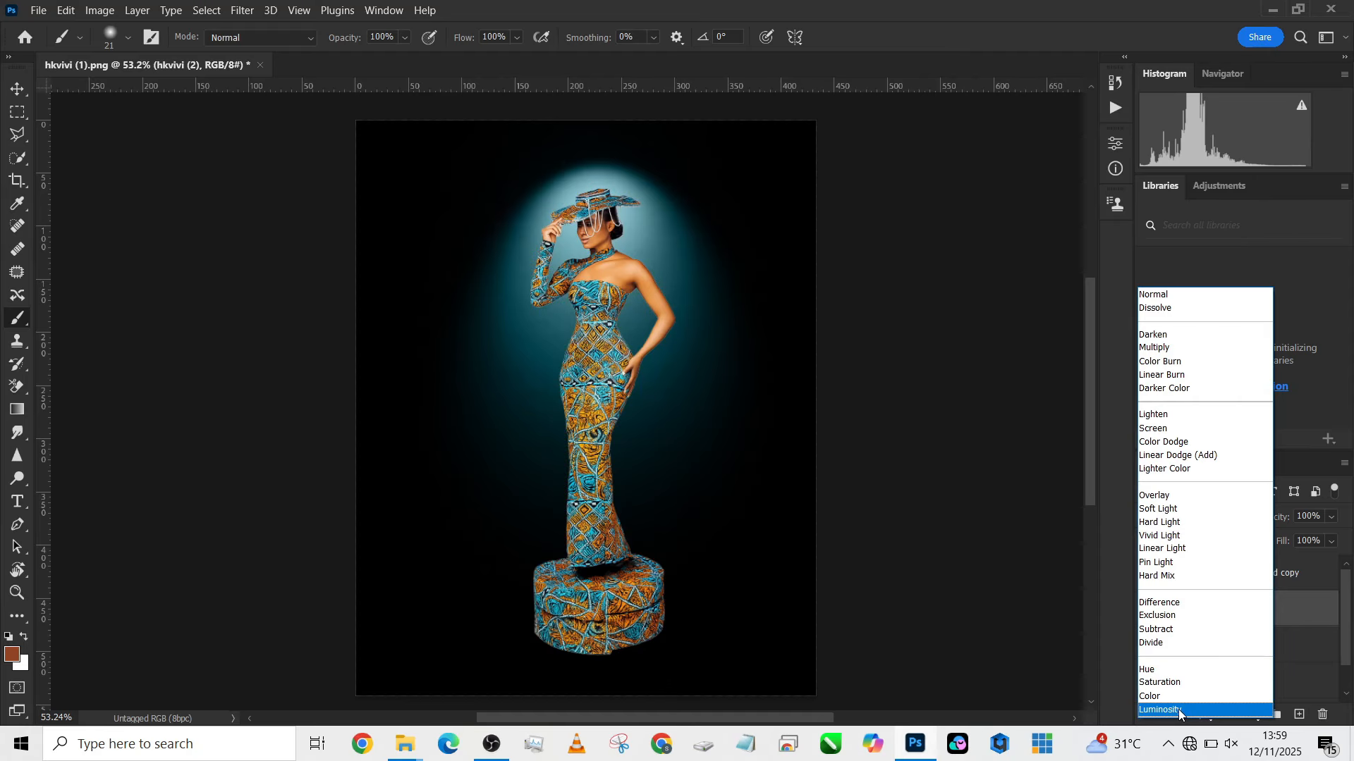
key(Escape)
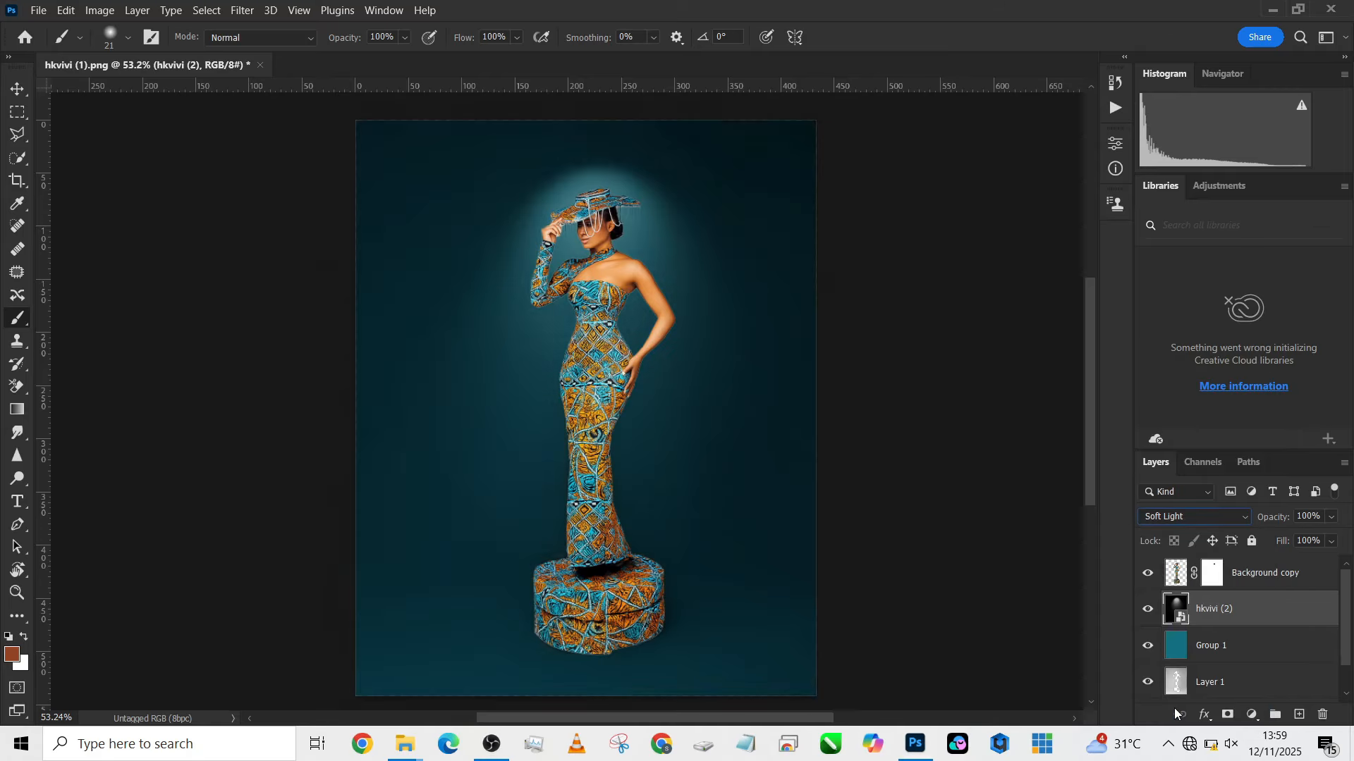
click(949, 403)
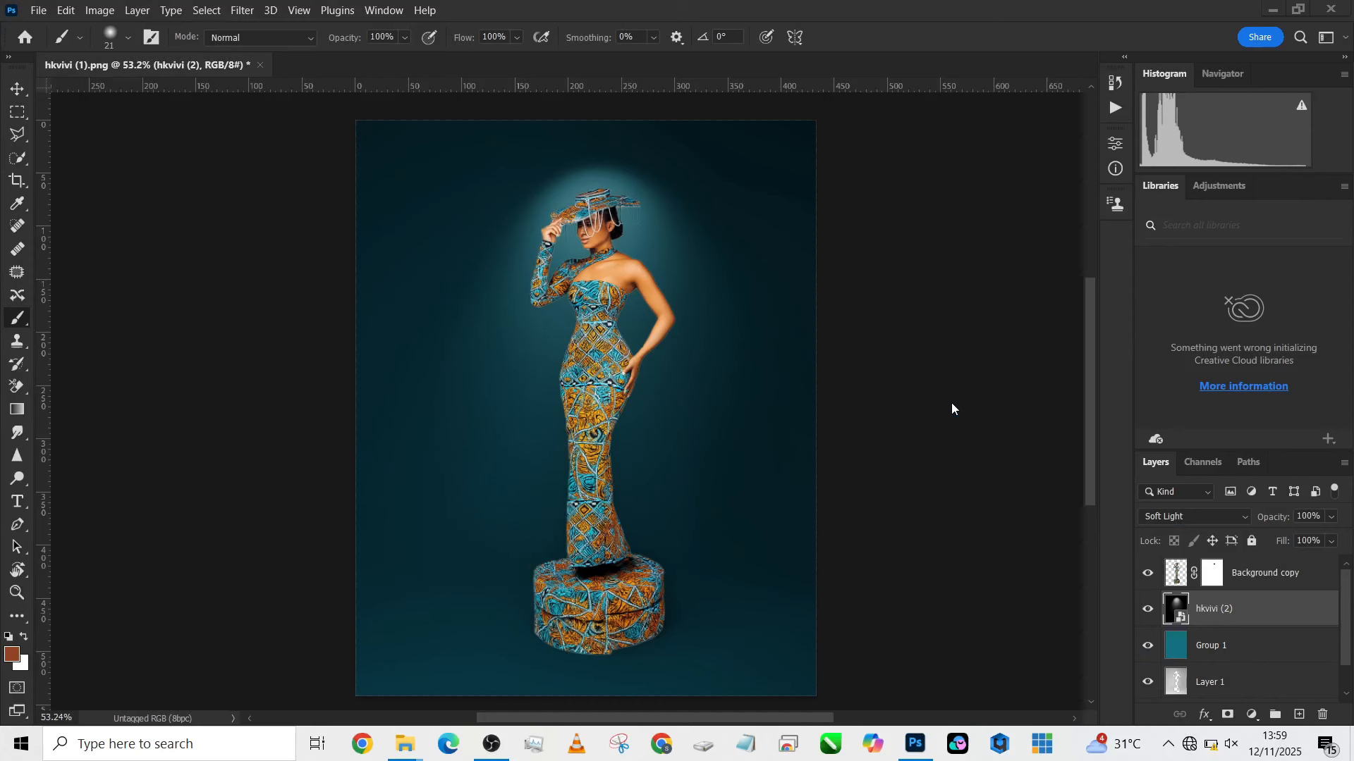
click(1152, 516)
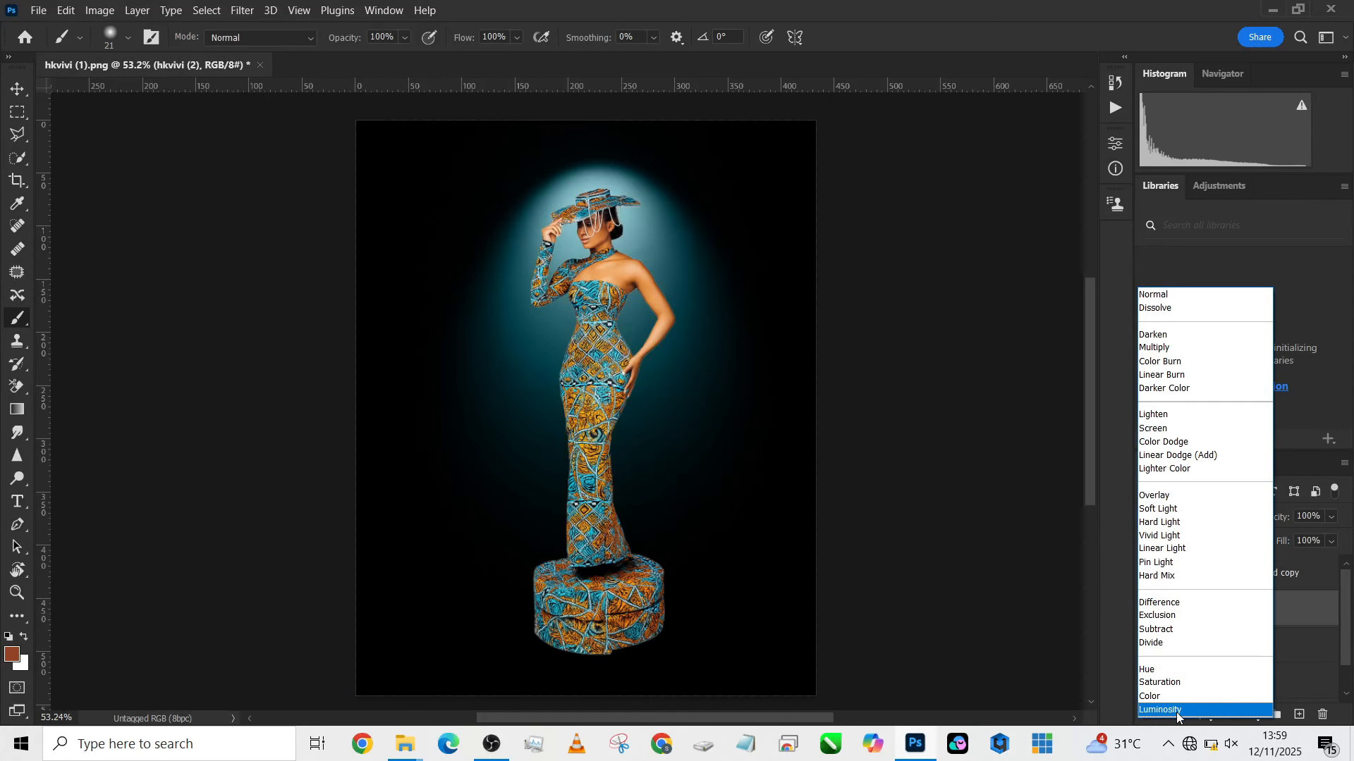
click(1176, 711)
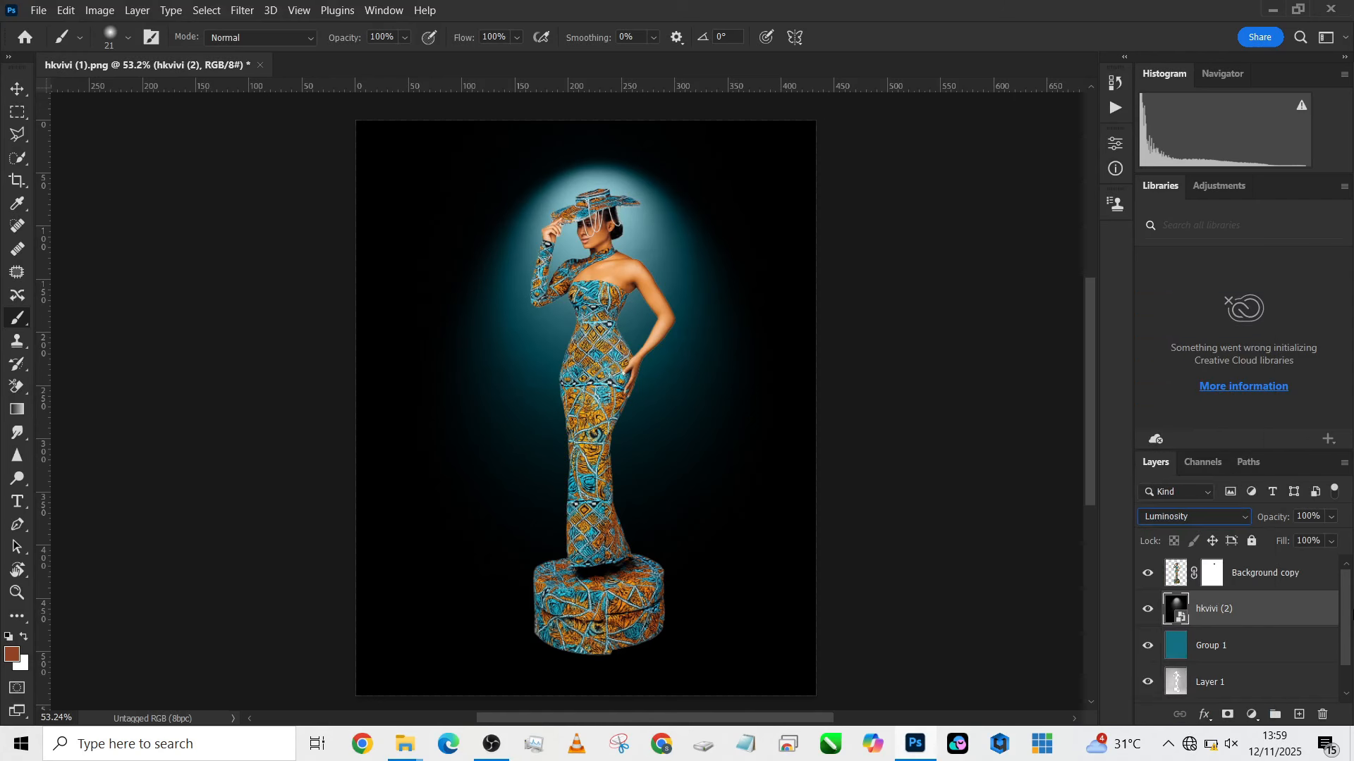
click(1331, 542)
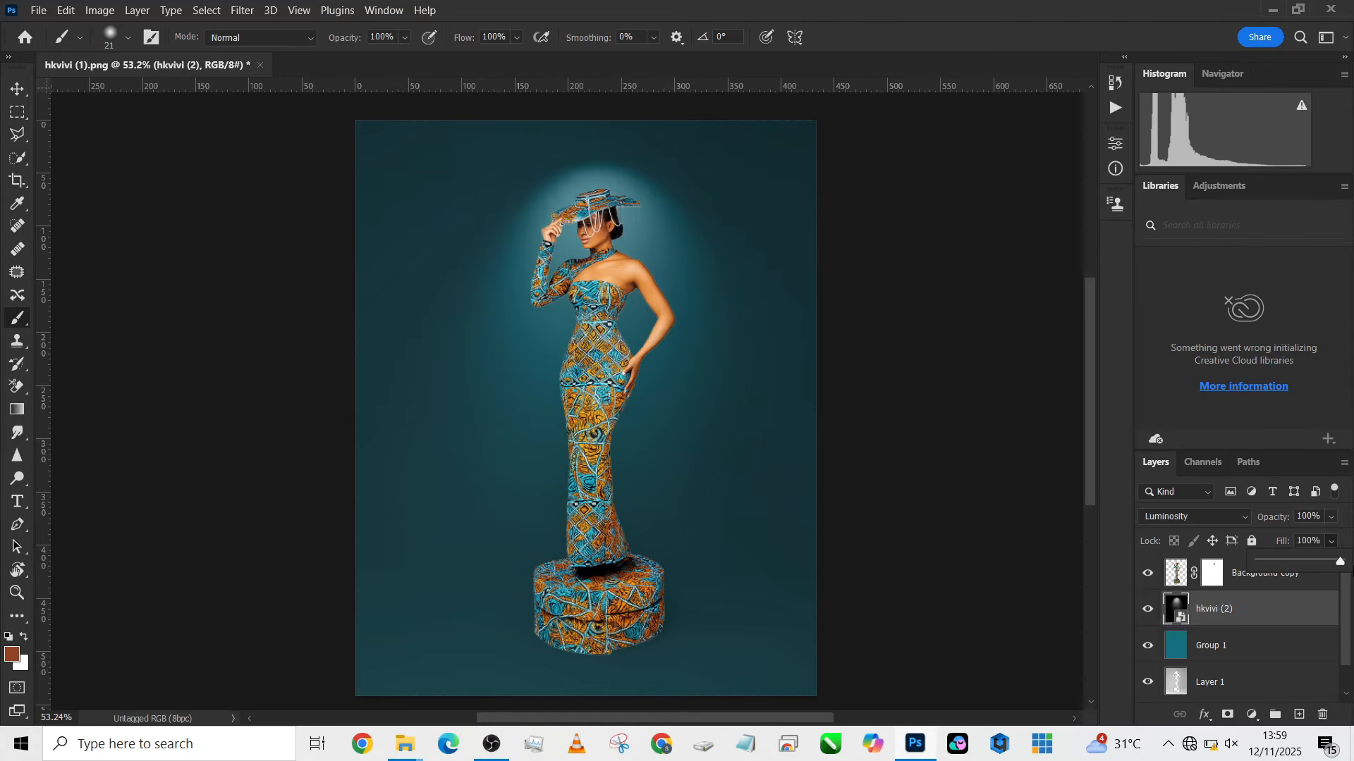
click(1212, 521)
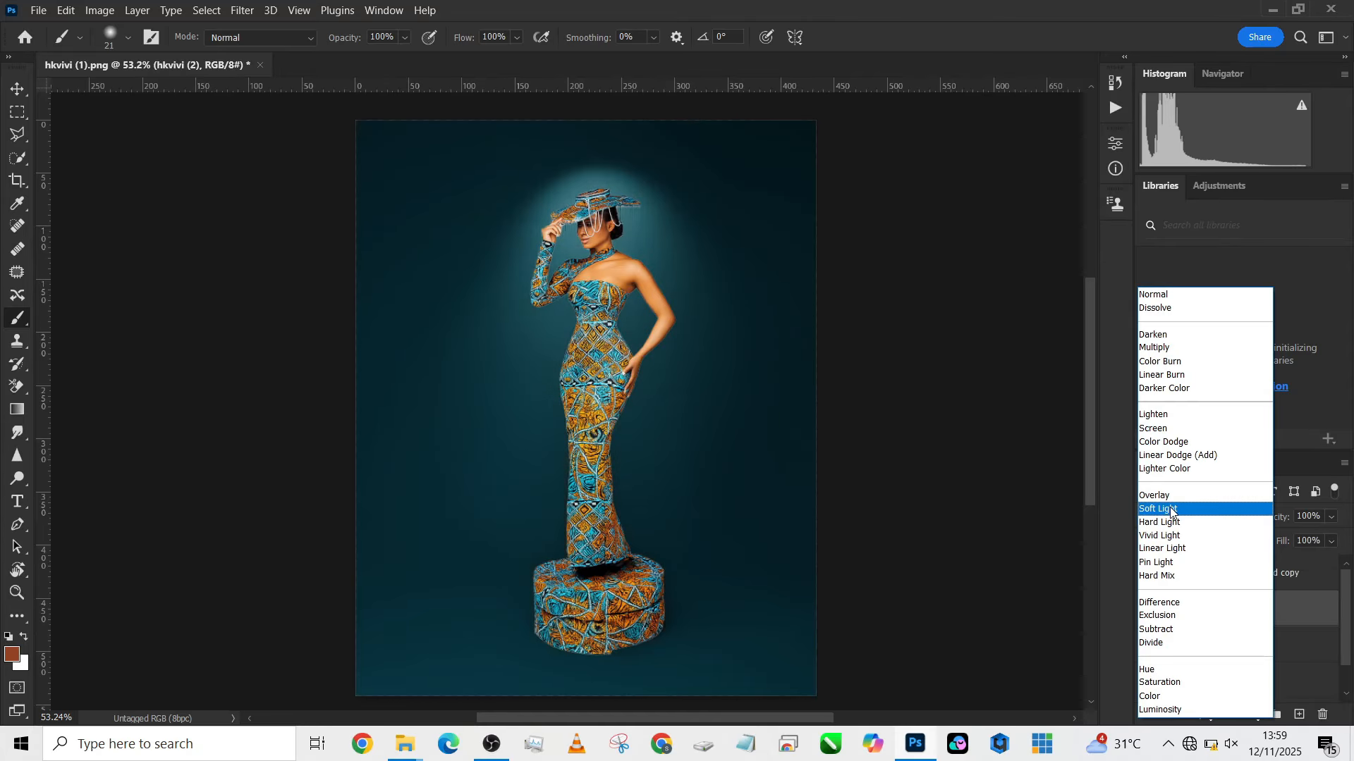
click(1171, 509)
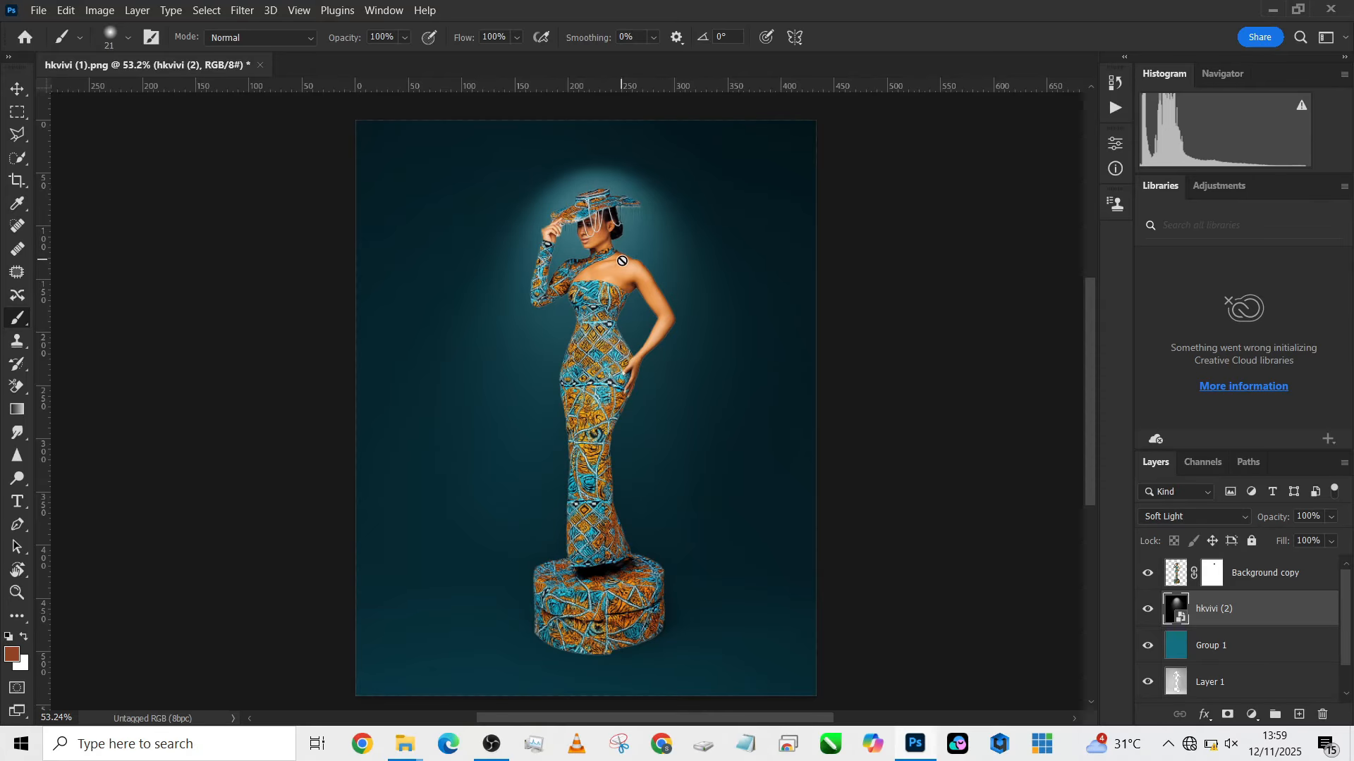
- Transform the spotlight layer to about 140% width and 149% height, centred so the beam falls on the model from the canvas's upper edge
key(v)
scroll(627, 348, down, 2)
scroll(626, 348, down, 1)
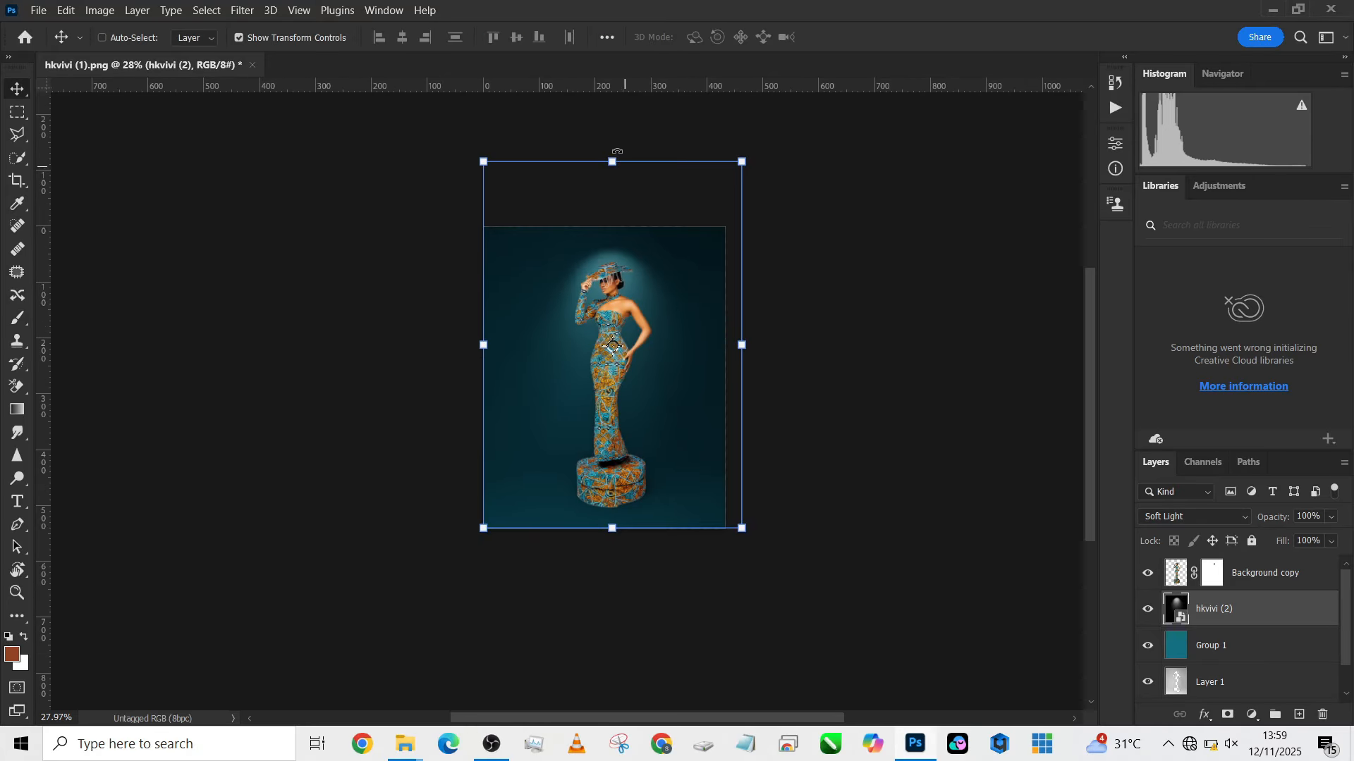
key(ctrl+t)
drag(611, 162, 610, 110)
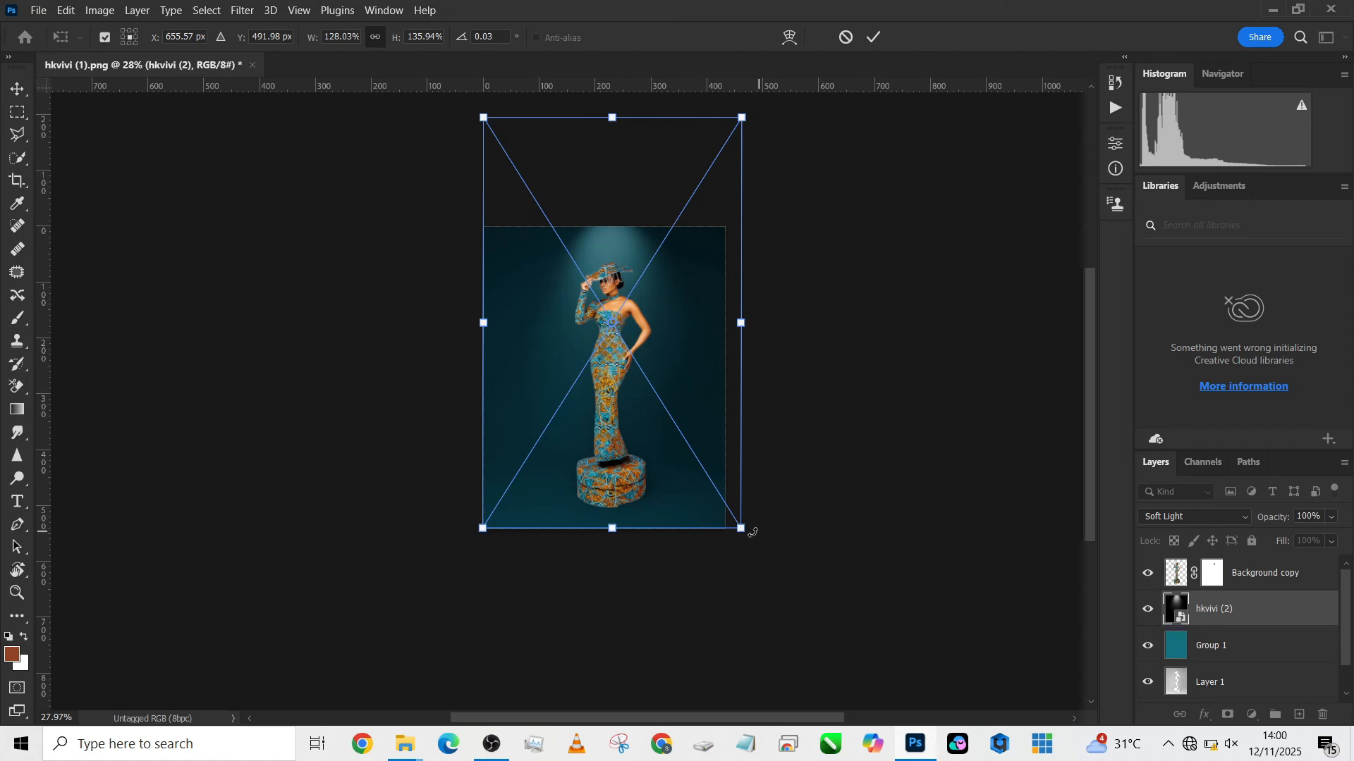
drag(741, 530, 759, 557)
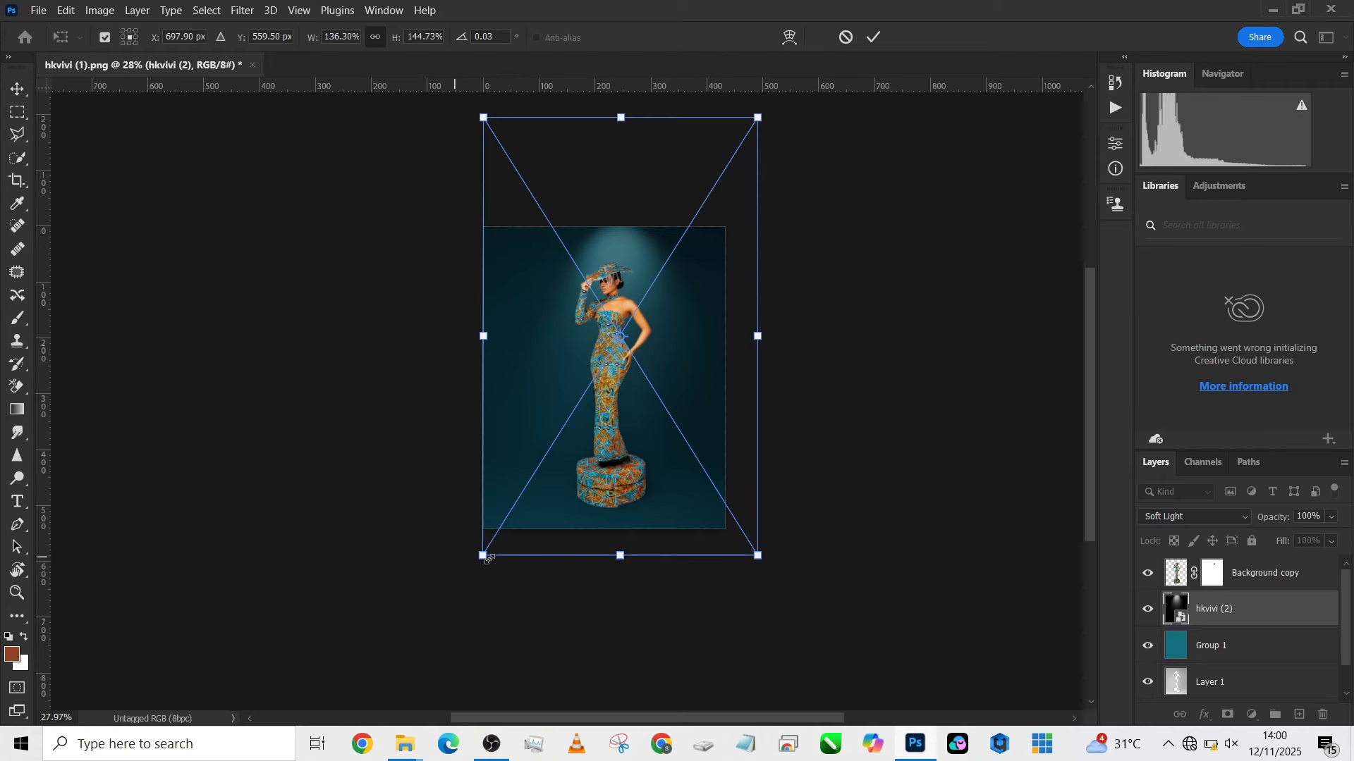
drag(481, 557, 474, 569)
drag(569, 506, 557, 494)
click(874, 37)
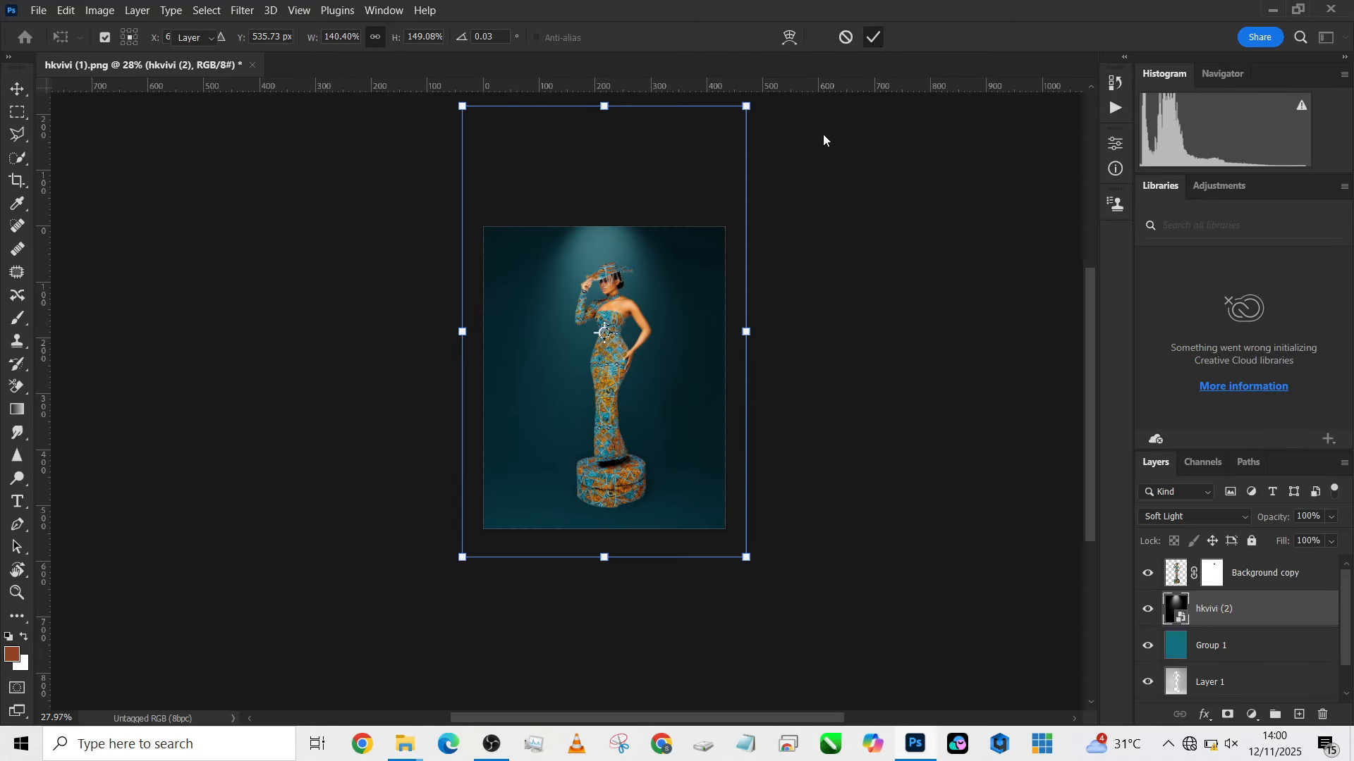
- Compare the portrait with and without the spotlight layer and reduce that layer's fill to 57%
scroll(631, 349, up, 2)
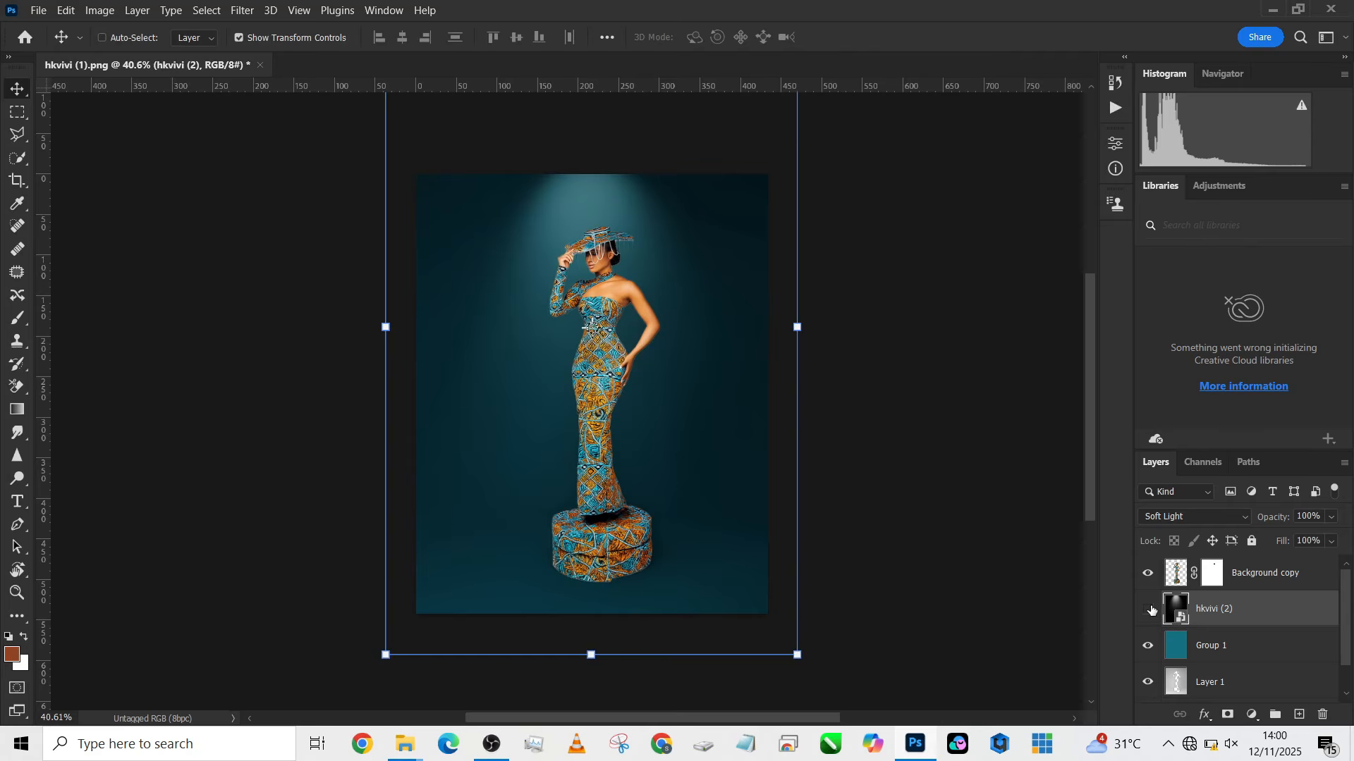
click(1149, 610)
click(1150, 610)
click(1332, 541)
drag(1314, 561, 1305, 564)
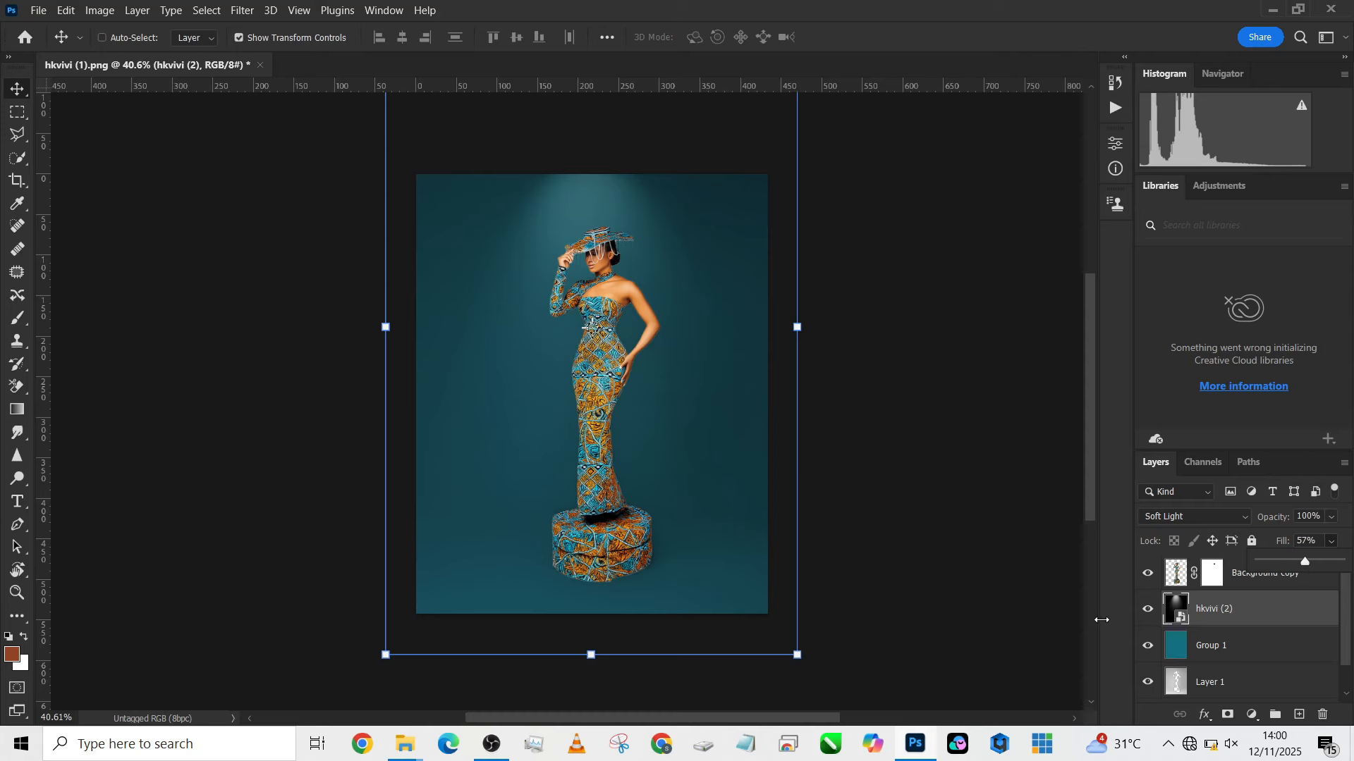
- Hide the spotlight and teal Group 1 layers, and place the pattern image hkvivi (3) directly above Group 1
click(1149, 608)
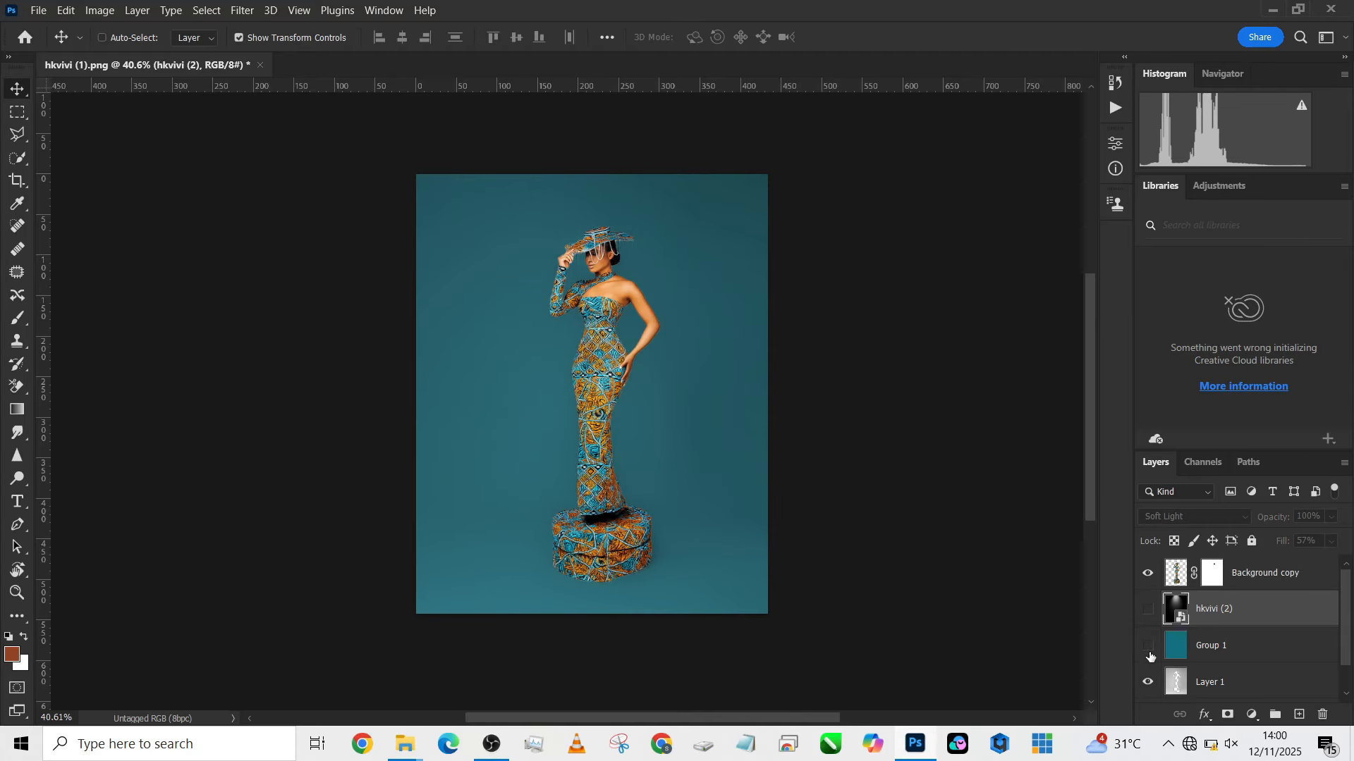
click(1292, 658)
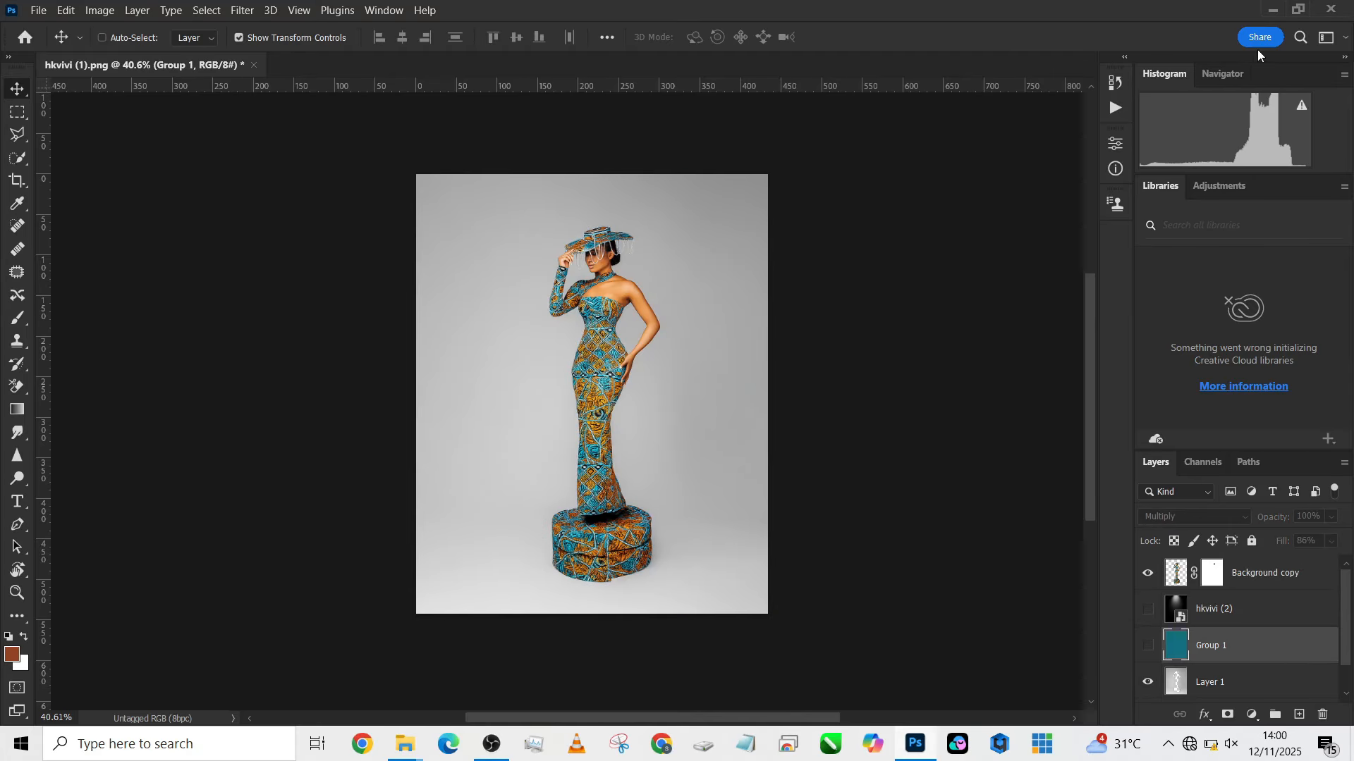
click(1274, 11)
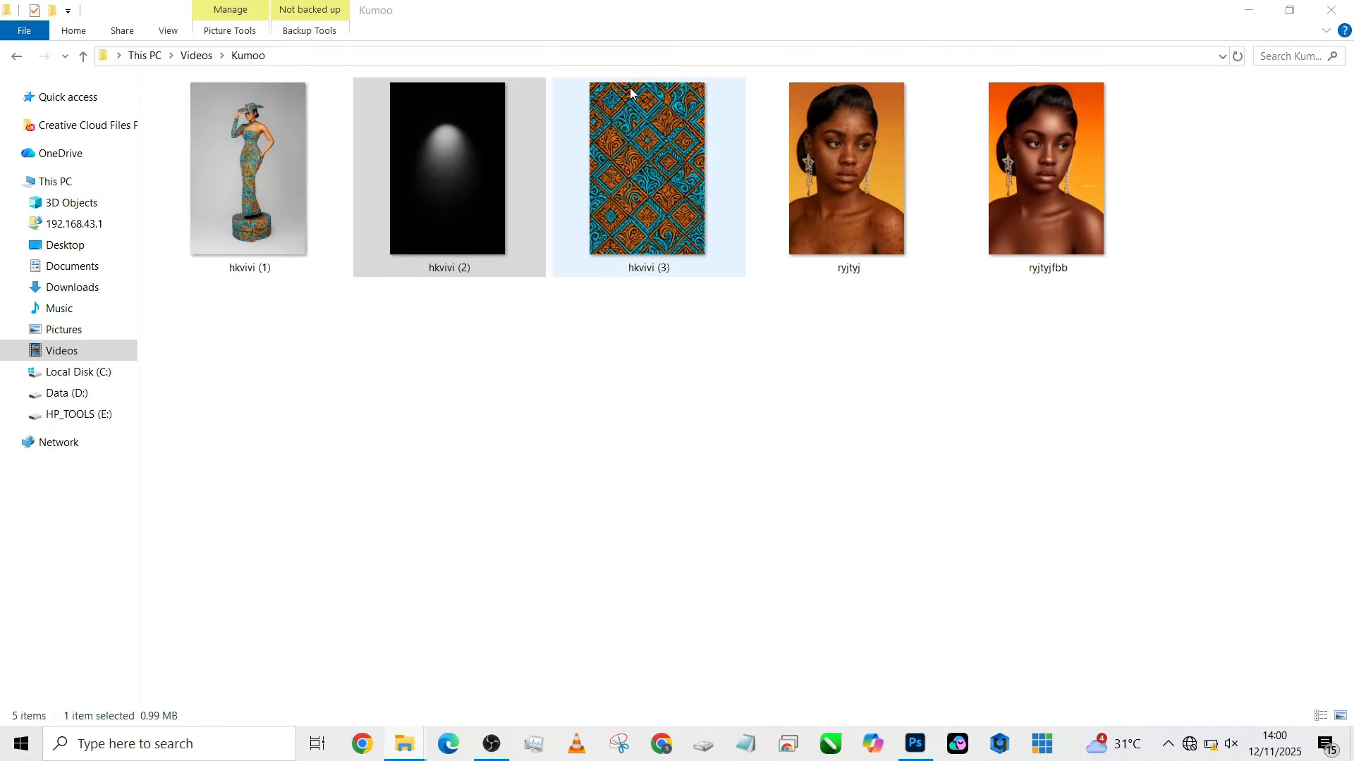
drag(676, 162, 610, 469)
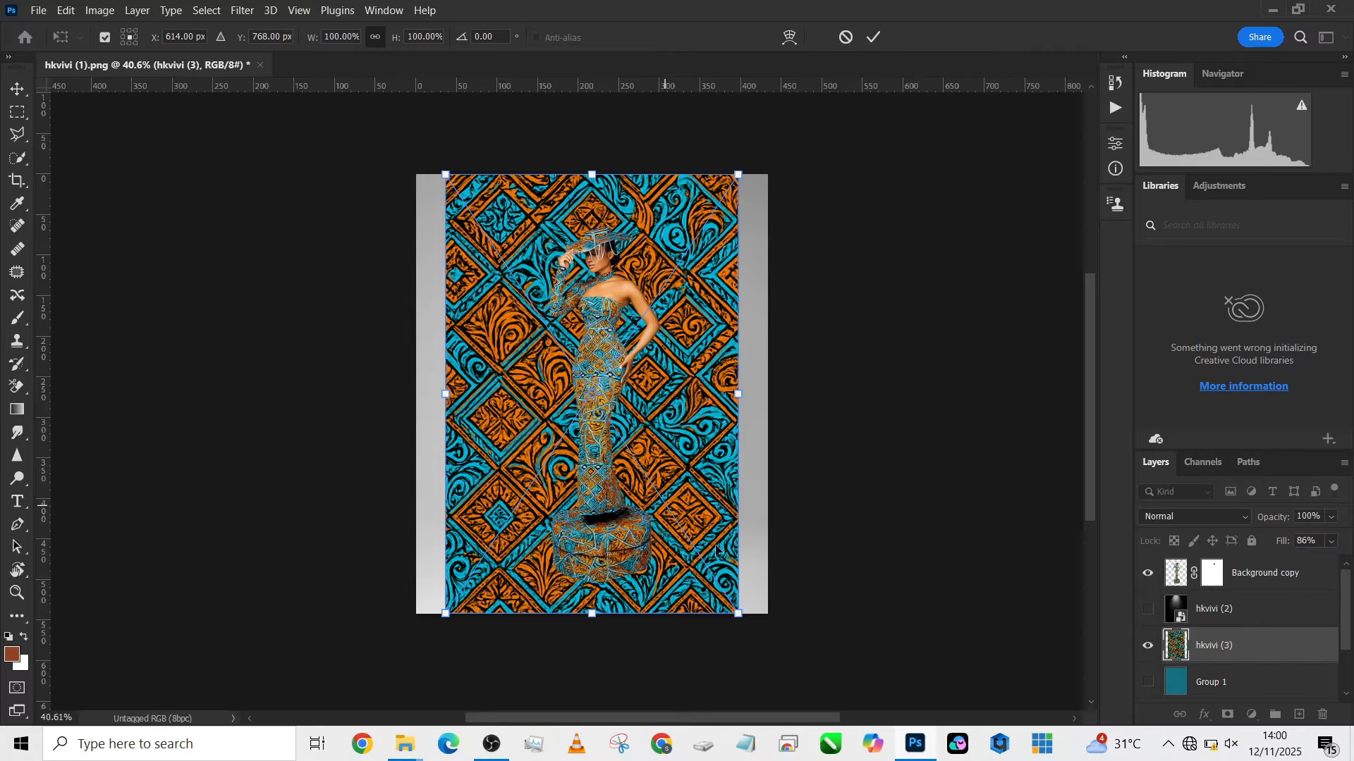
- Scale the placed pattern image proportionally to about 120% and align it to fill the canvas
drag(734, 393, 767, 393)
drag(733, 467, 734, 423)
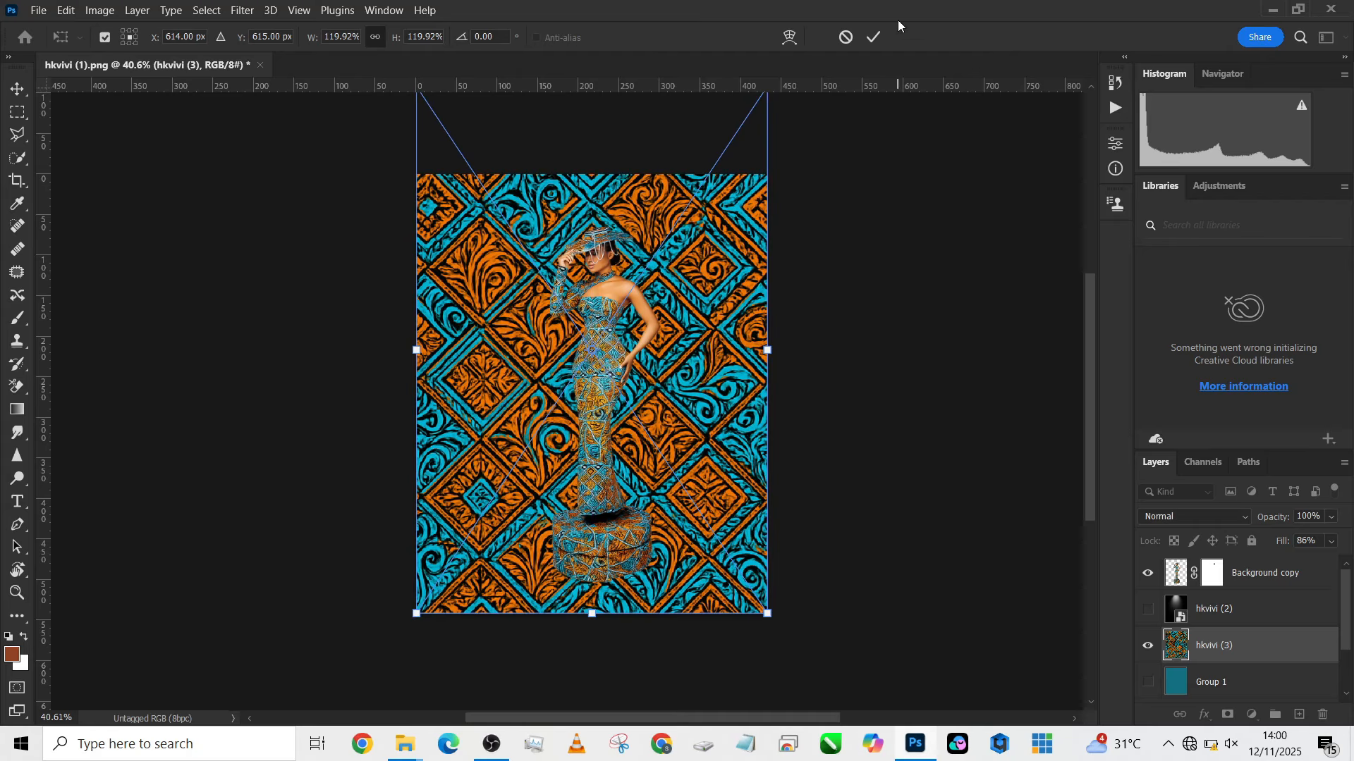
click(873, 38)
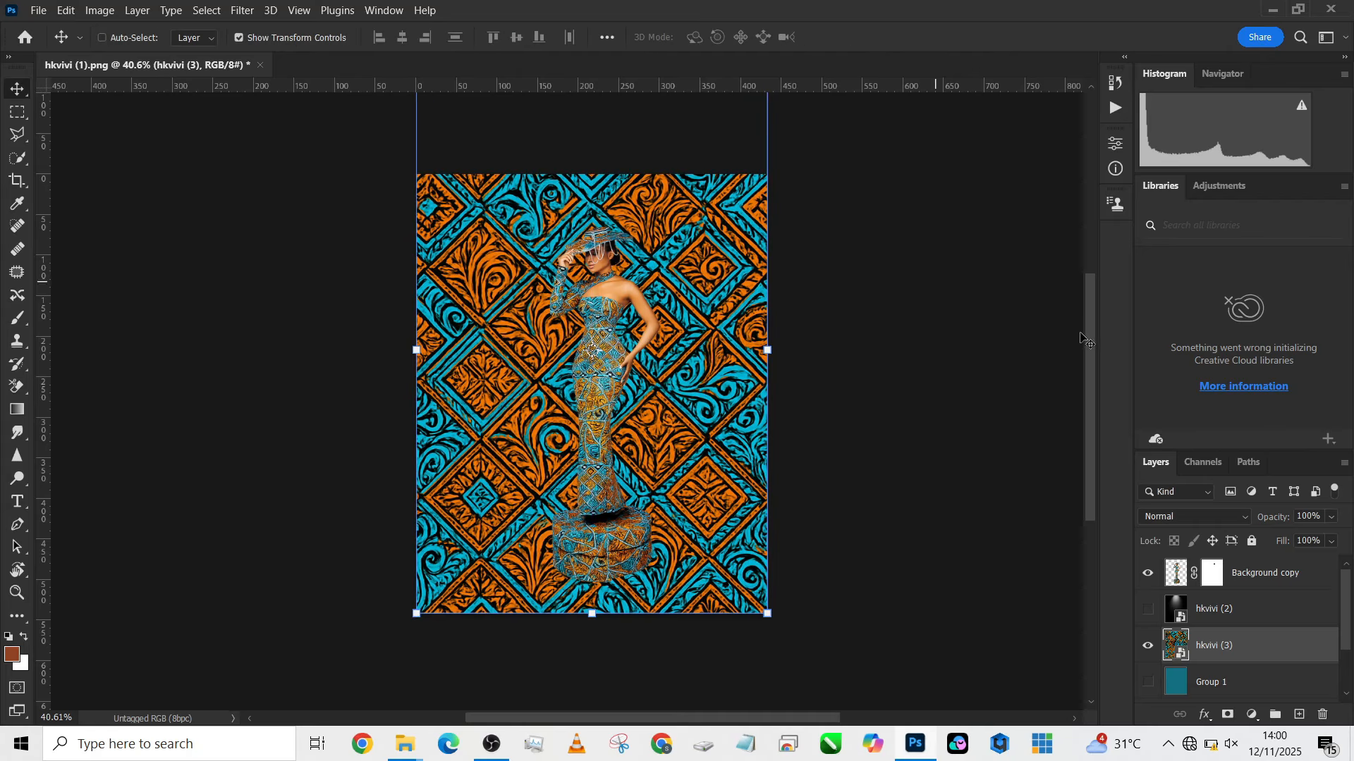
- Set the hkvivi (3) pattern layer's blending mode to Multiply and compare the portrait with and without that layer
click(1155, 518)
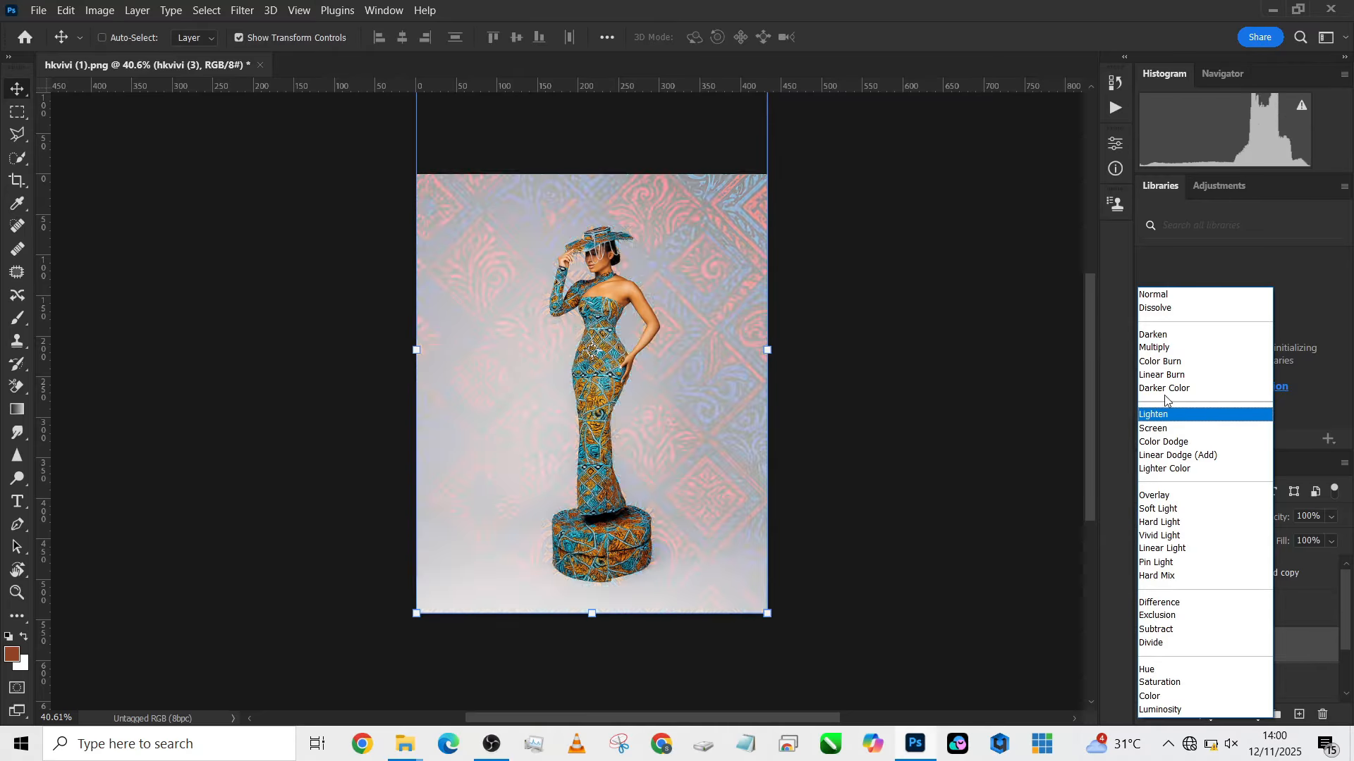
click(1167, 348)
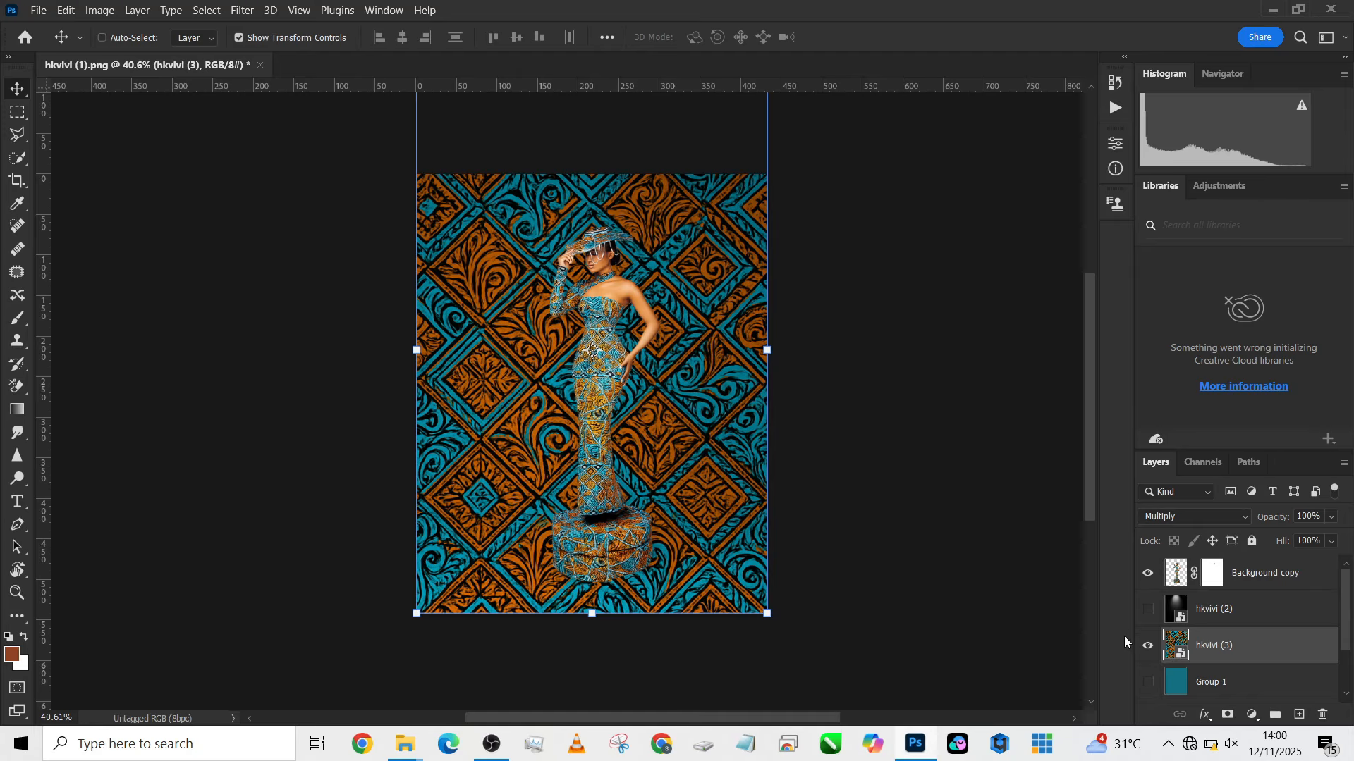
click(1150, 649)
click(1150, 649)
click(1150, 649)
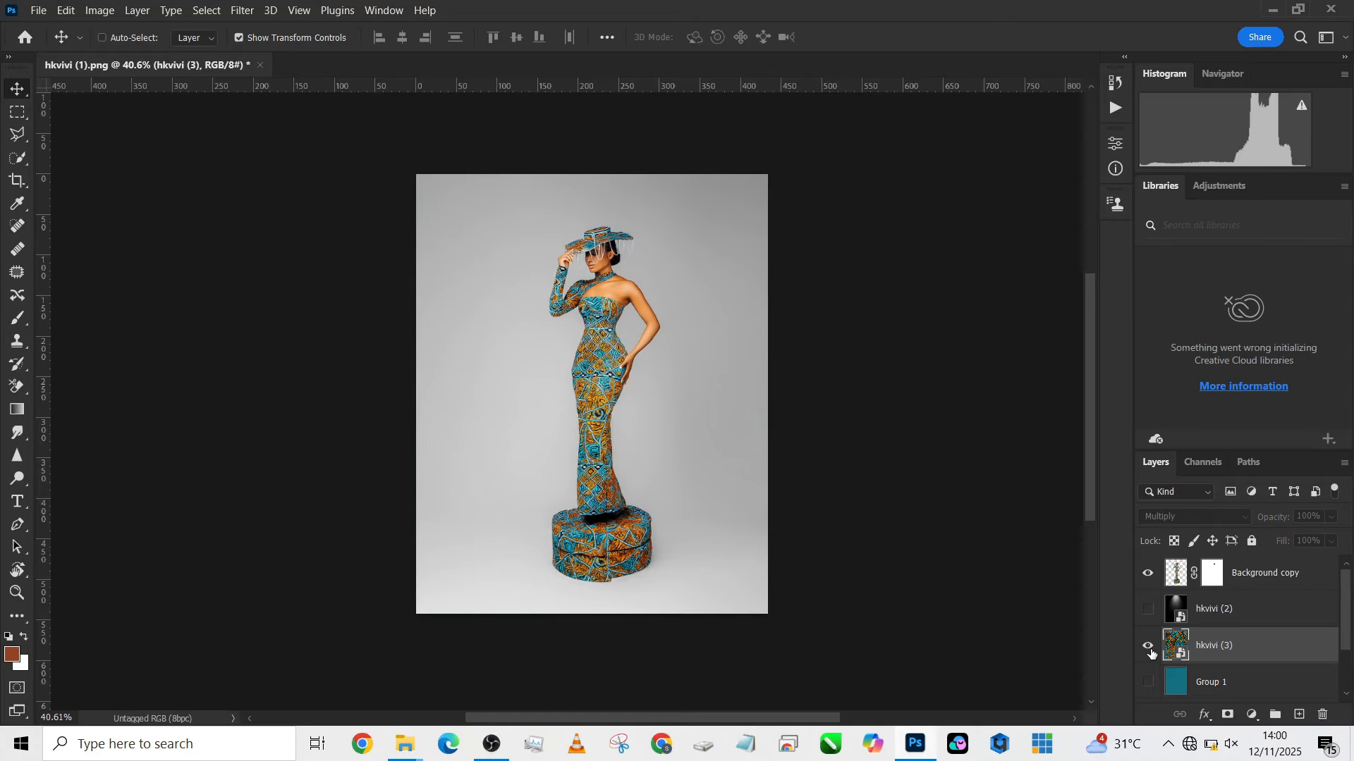
click(1150, 649)
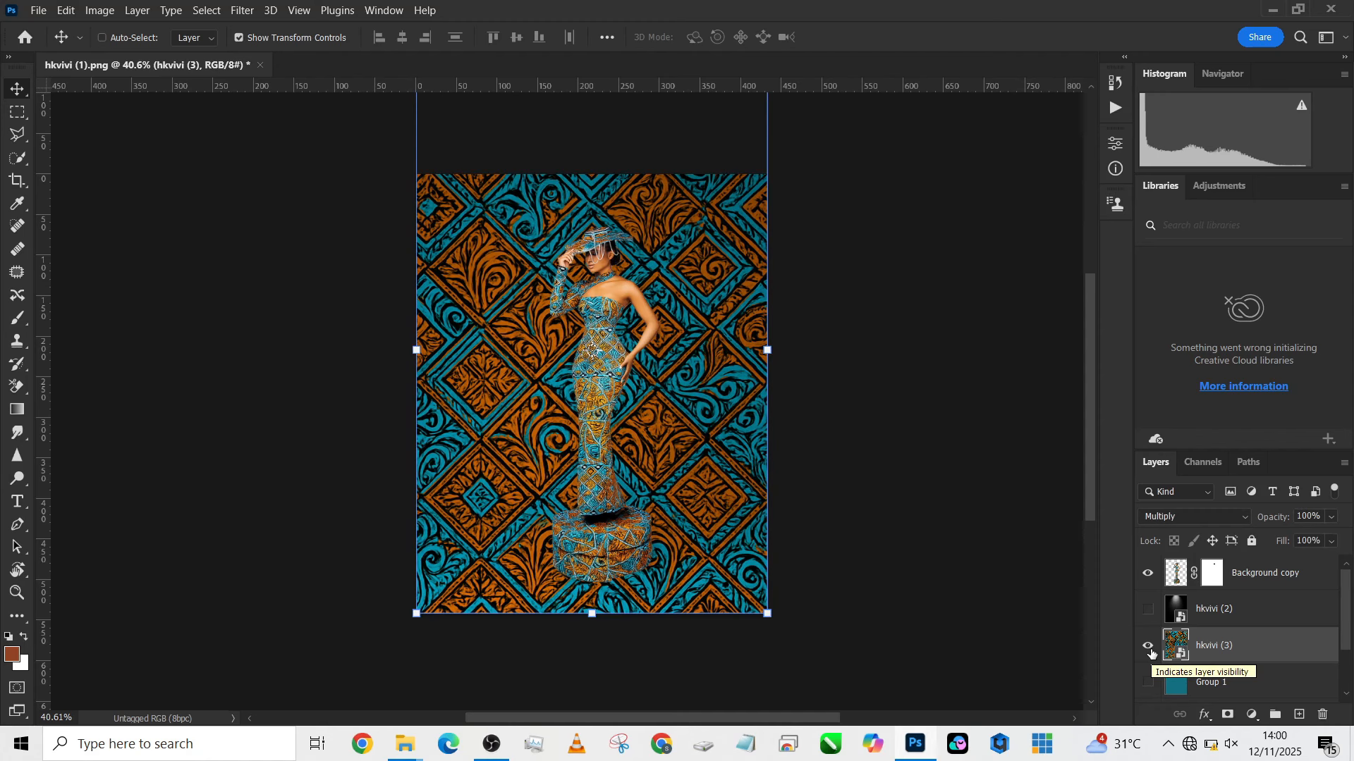
click(1150, 649)
click(1150, 648)
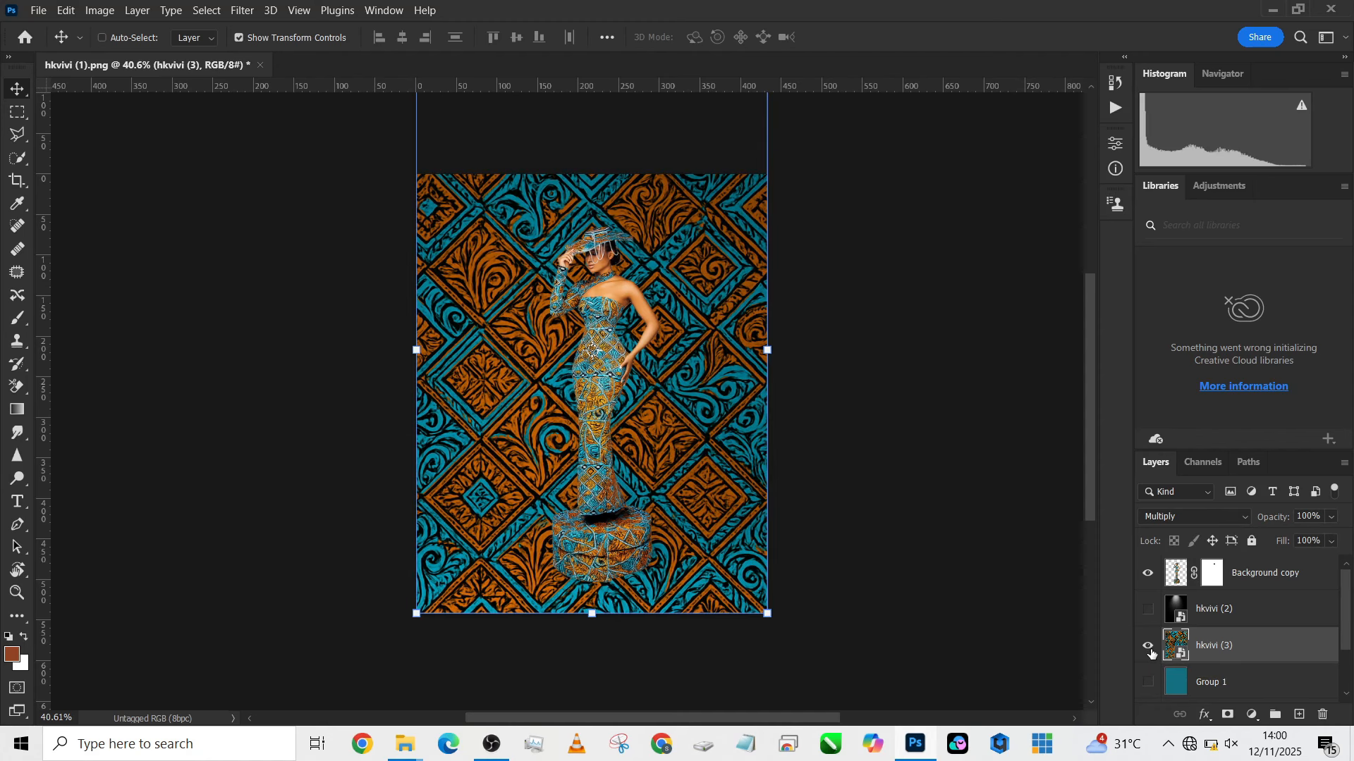
- Raise the hkvivi (3) pattern to leave a floor strip uncovered along the canvas's lower edge, and scale it proportionally to about 121%
drag(719, 474, 725, 408)
scroll(696, 438, down, 3)
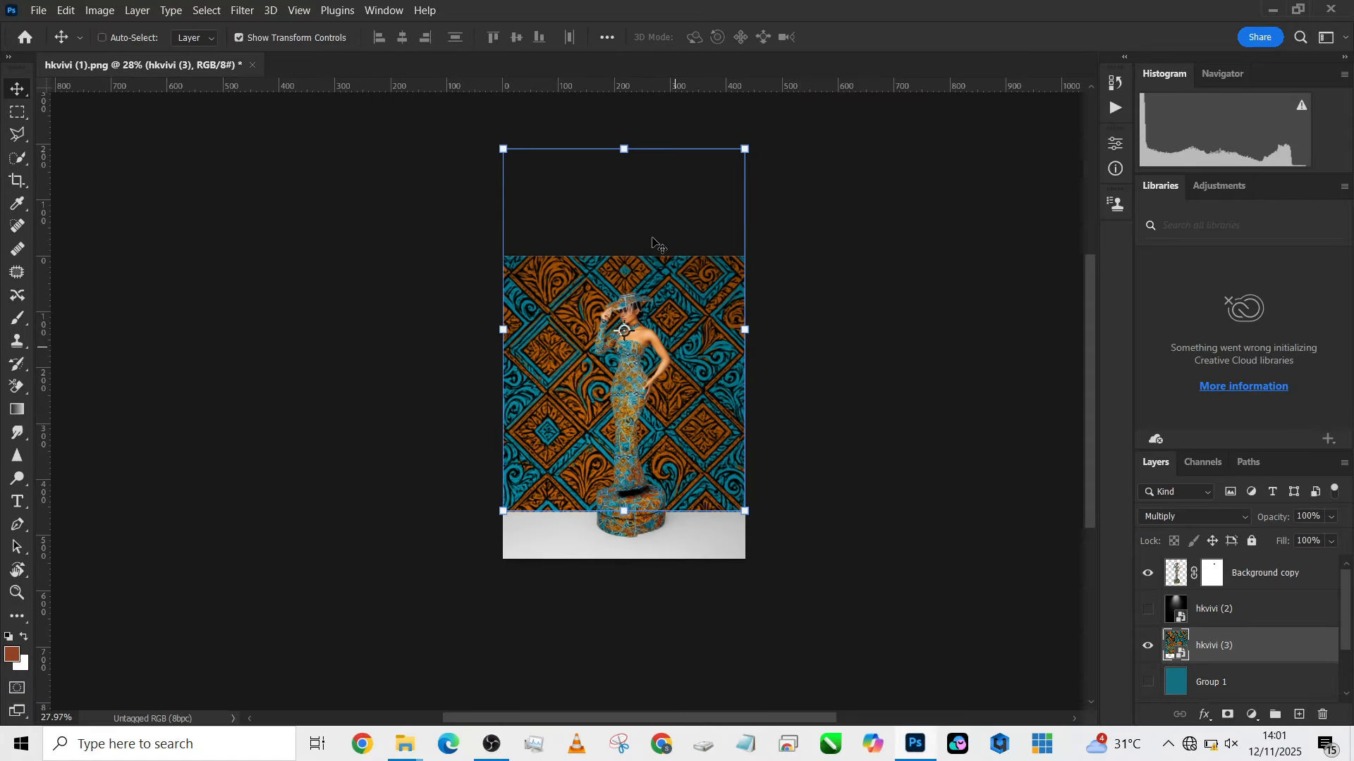
drag(628, 148, 624, 167)
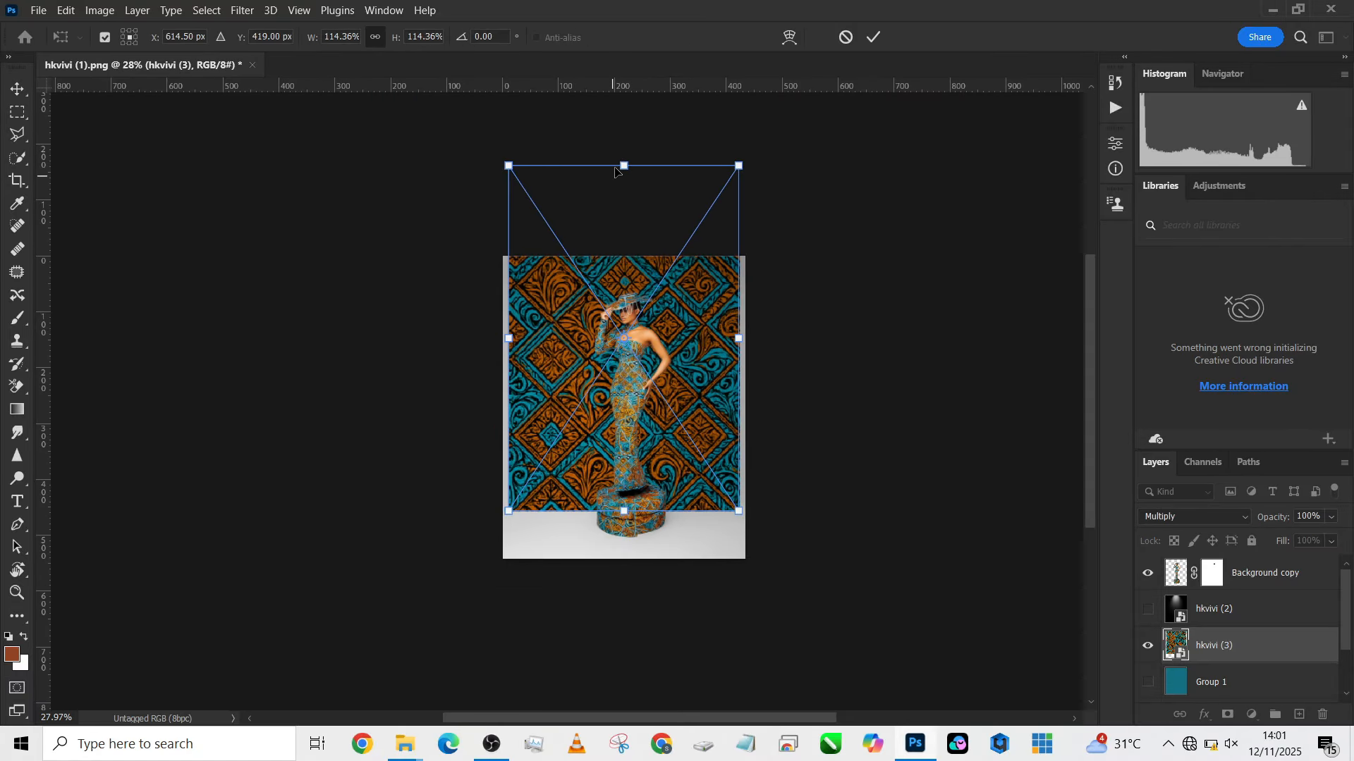
drag(617, 167, 617, 146)
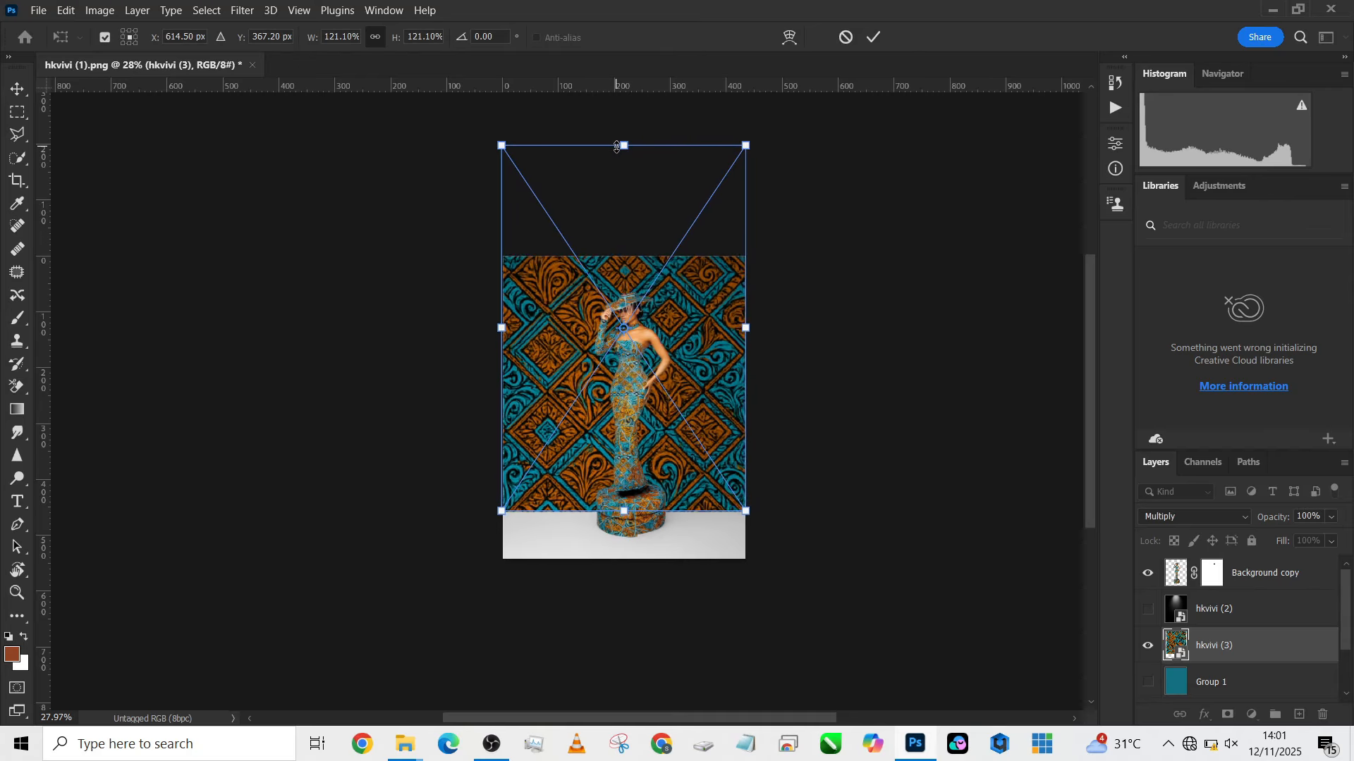
key(Return)
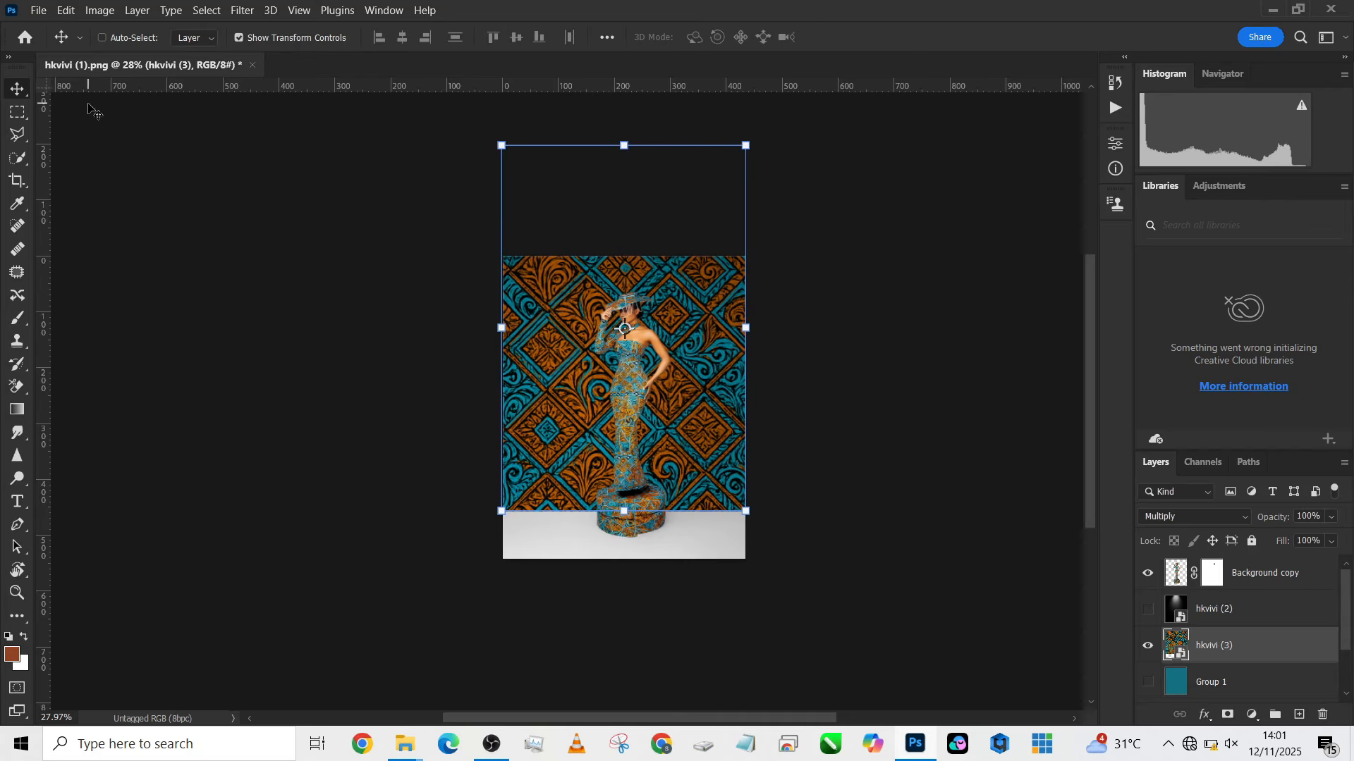
click(19, 114)
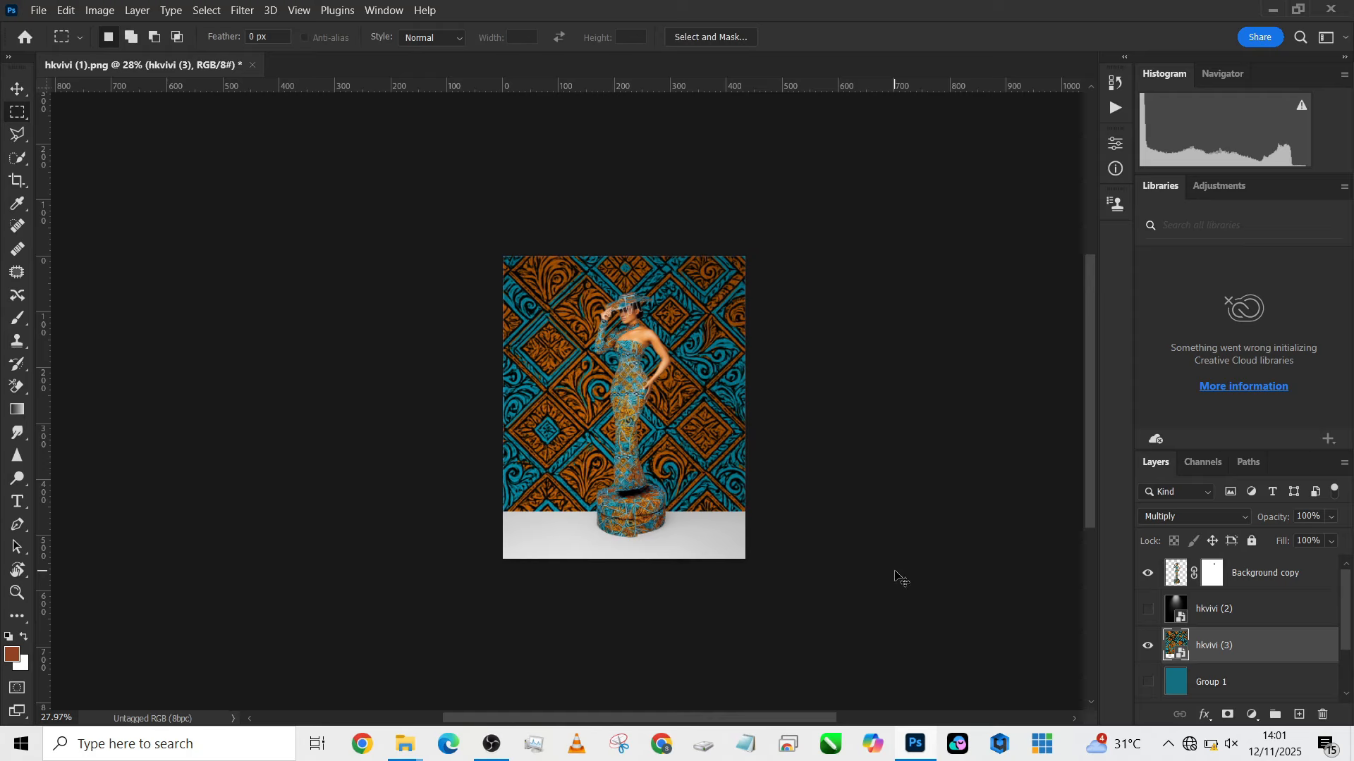
- Duplicate the hkvivi (3) layer, flip the copy vertically and move it directly below the wall pattern so it covers the floor strip
key(ctrl+j)
key(ctrl+t)
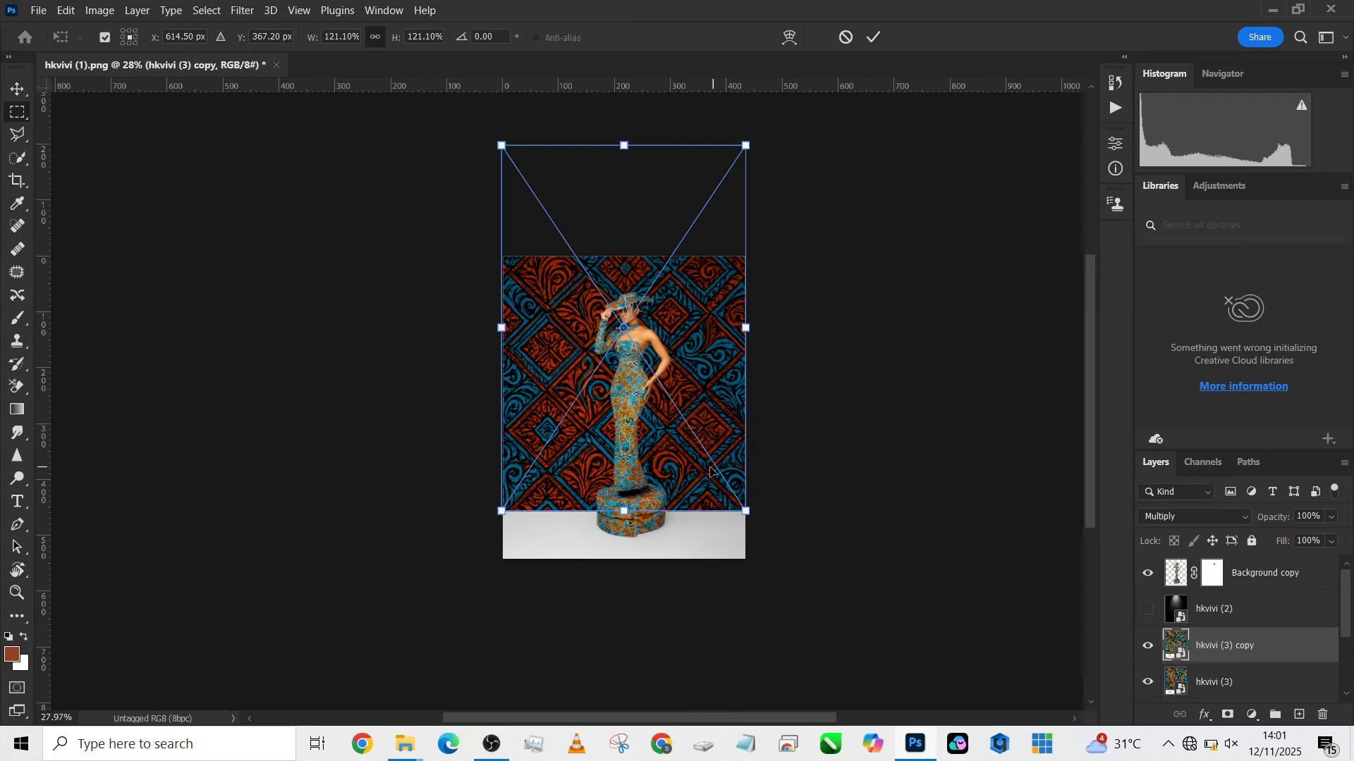
right_click(711, 471)
click(758, 457)
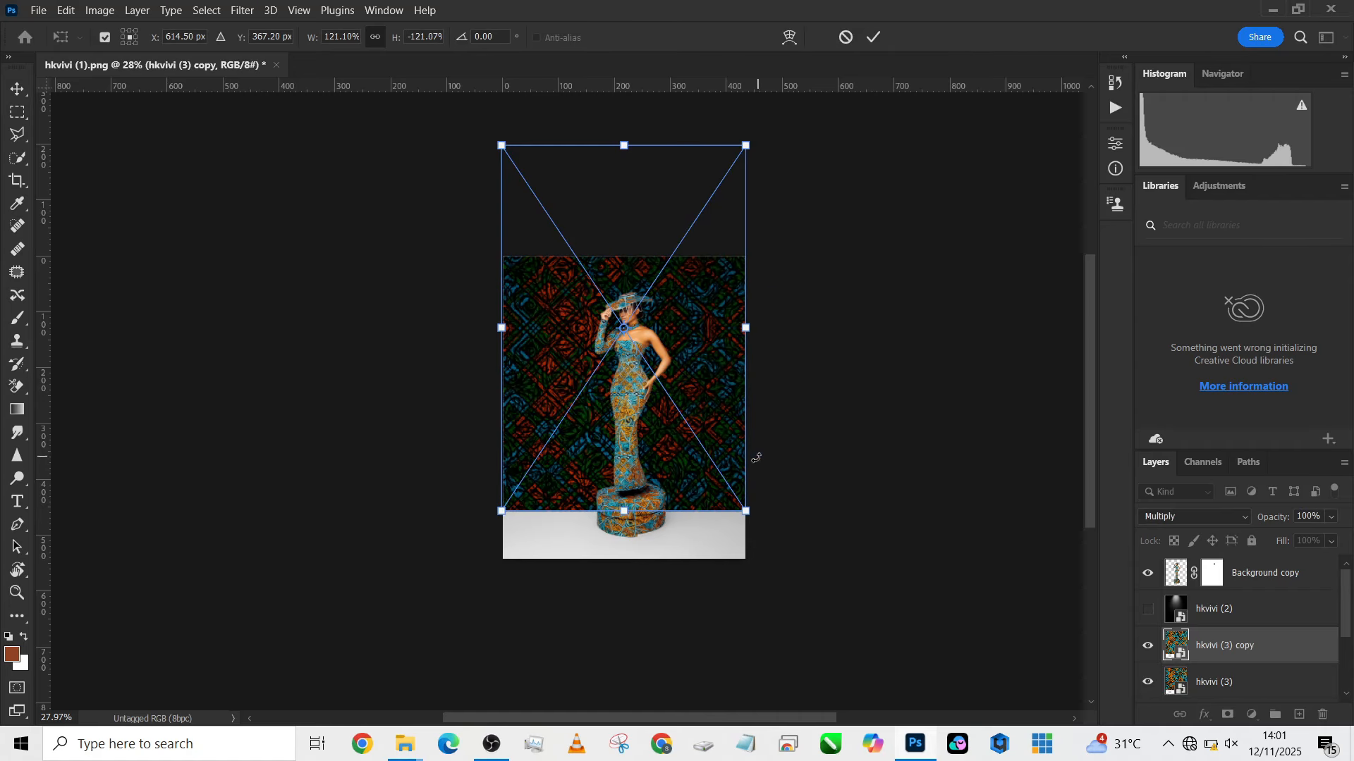
drag(689, 321, 684, 633)
scroll(666, 321, down, 5)
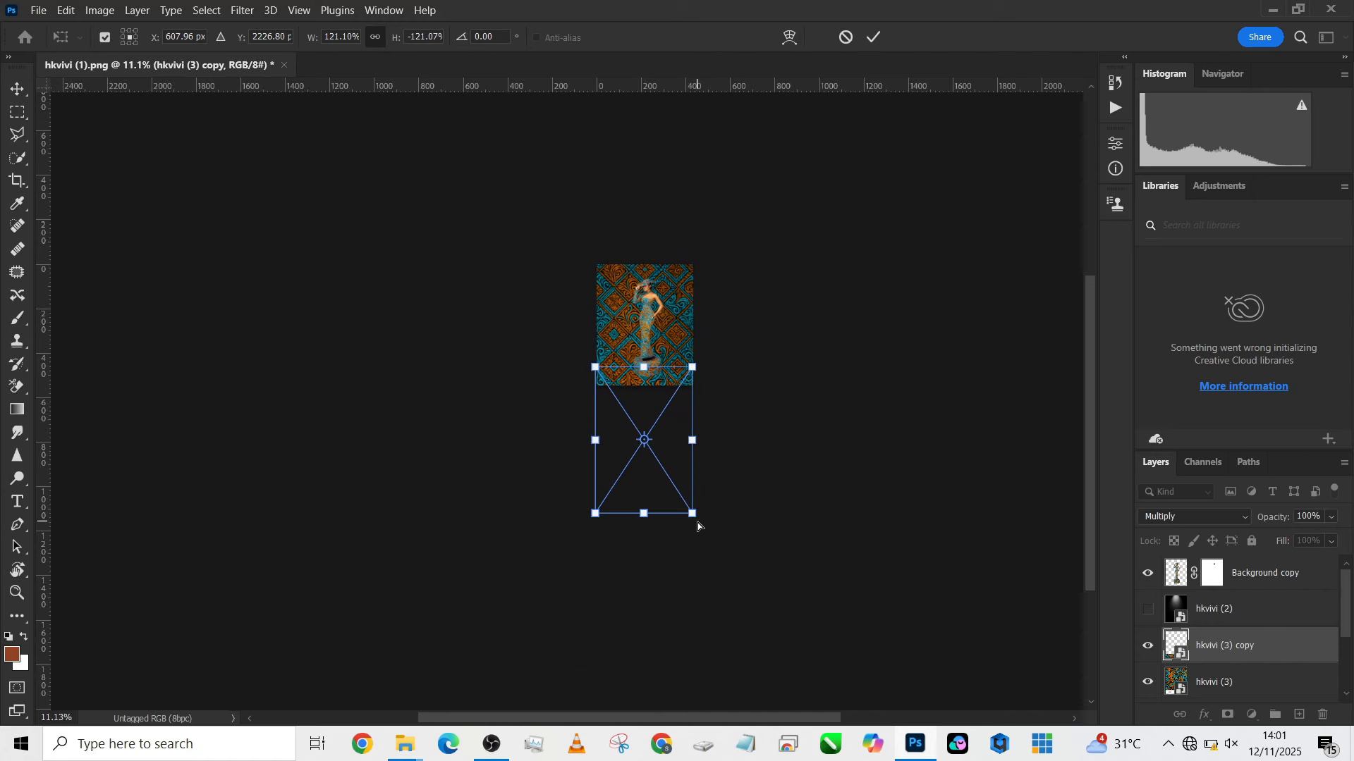
- Distort the flipped pattern copy into a perspective floor by spreading its lower corners far outward, to about 3011 mm wide and 413 mm high
drag(694, 519, 886, 478)
drag(591, 518, 339, 484)
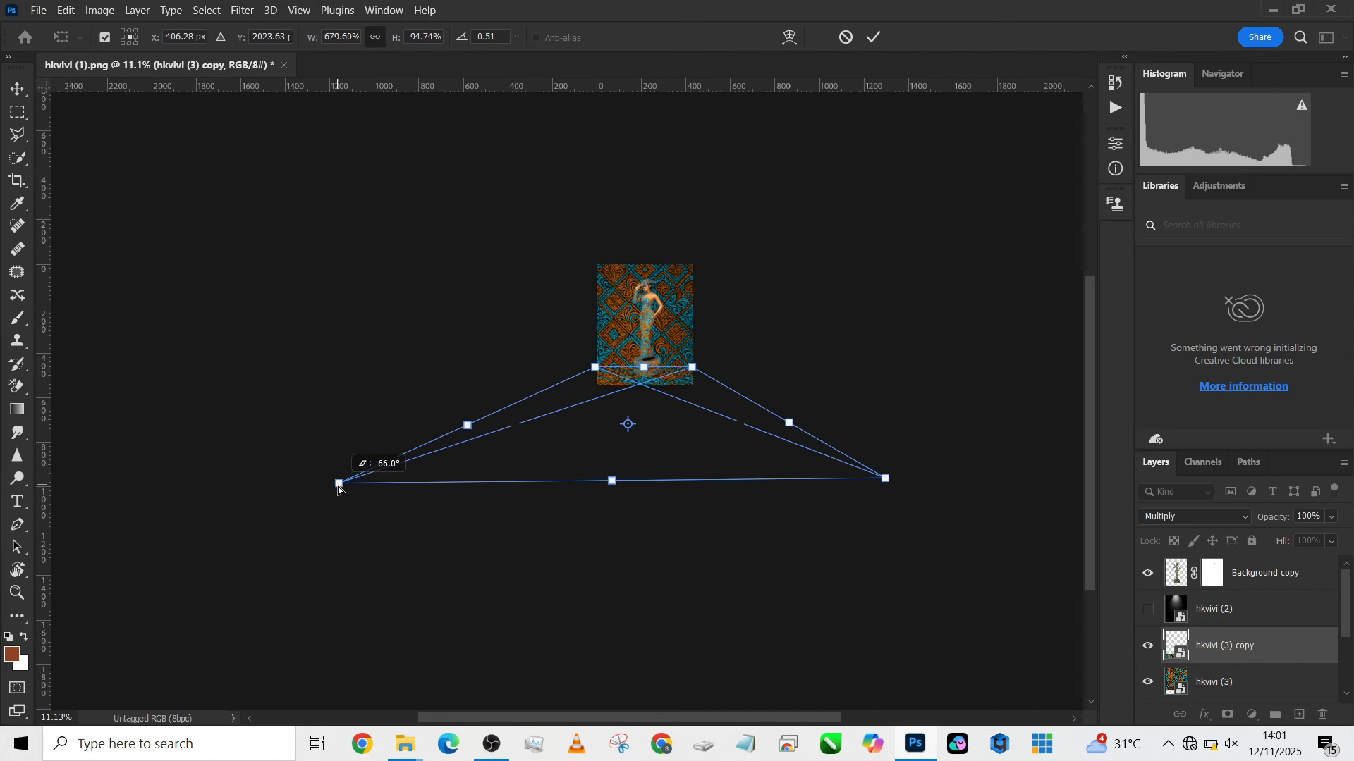
drag(888, 484, 1011, 489)
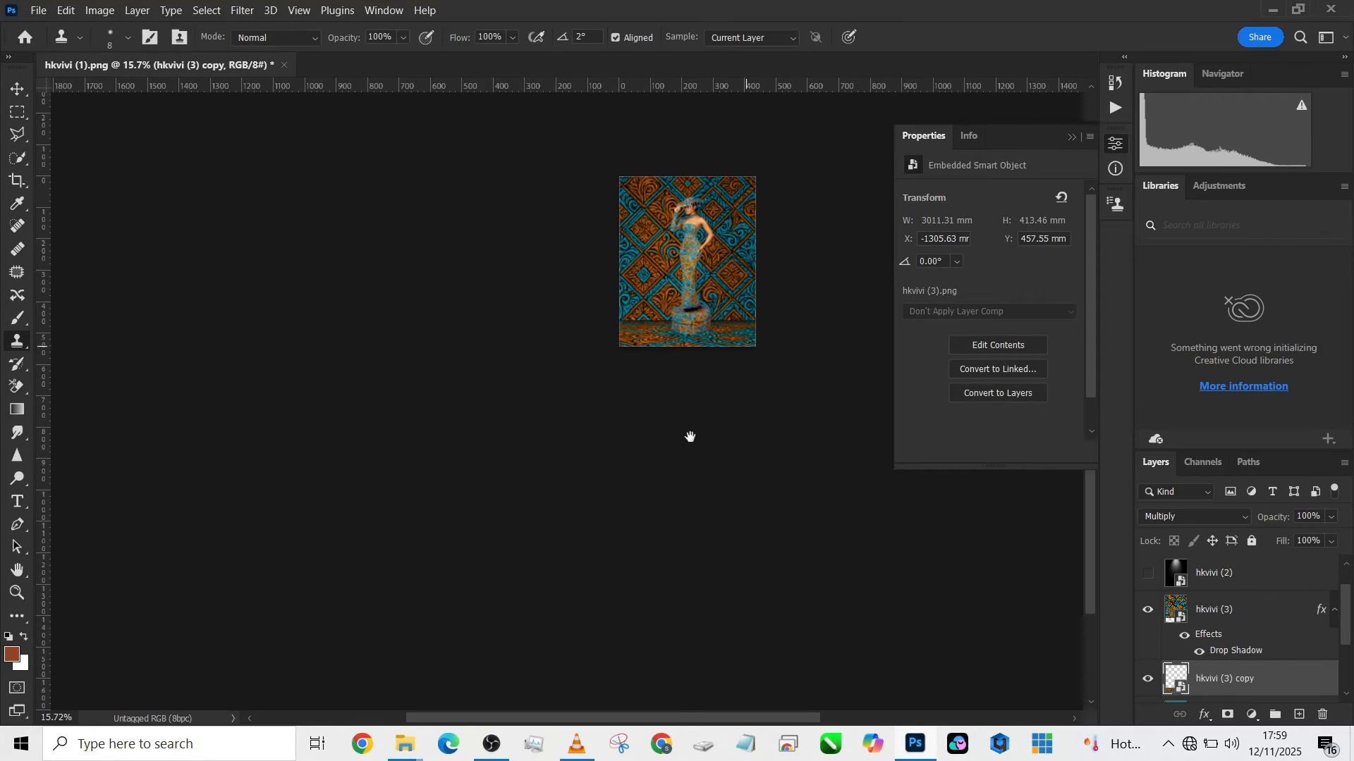
drag(689, 439, 596, 511)
- Compare the portrait with and without the hkvivi (3) copy floor layer, and select the hkvivi (3) wall pattern layer
scroll(587, 513, up, 3)
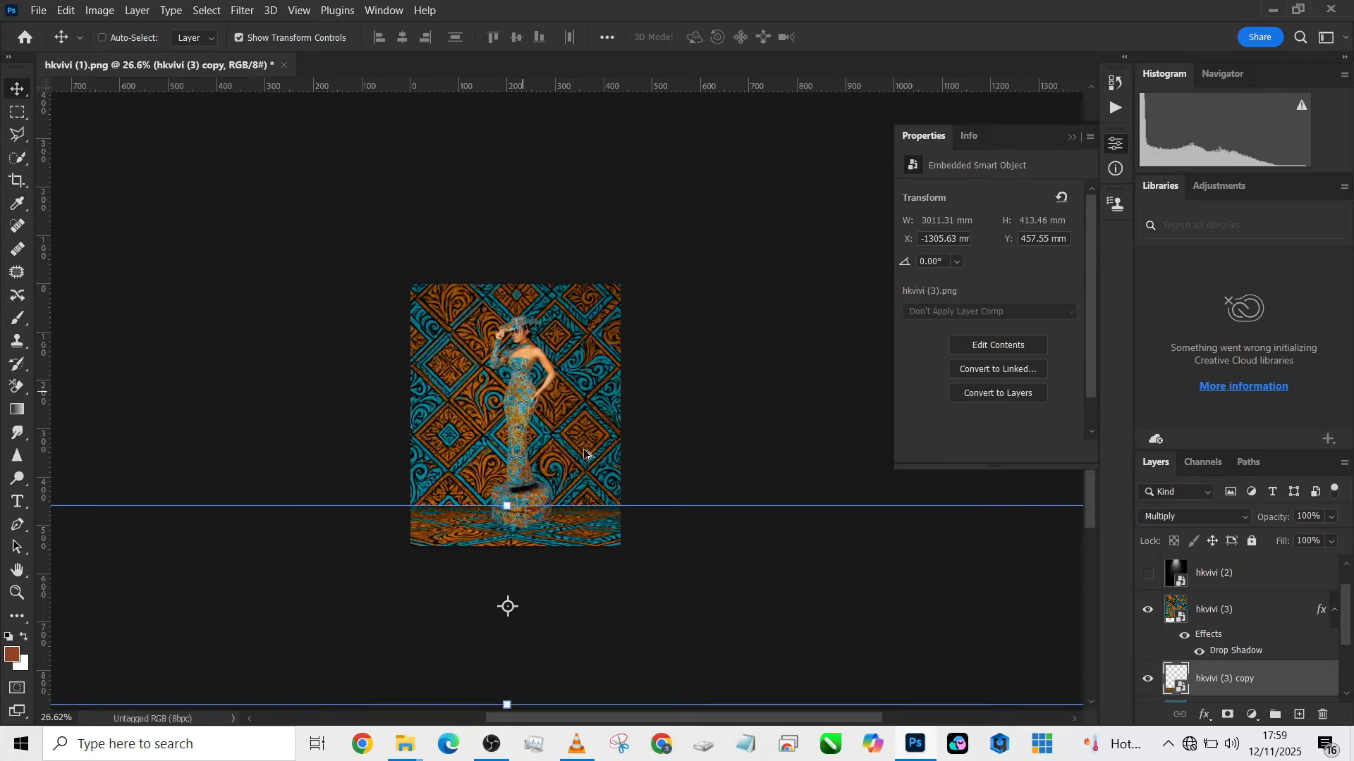
scroll(585, 440, up, 1)
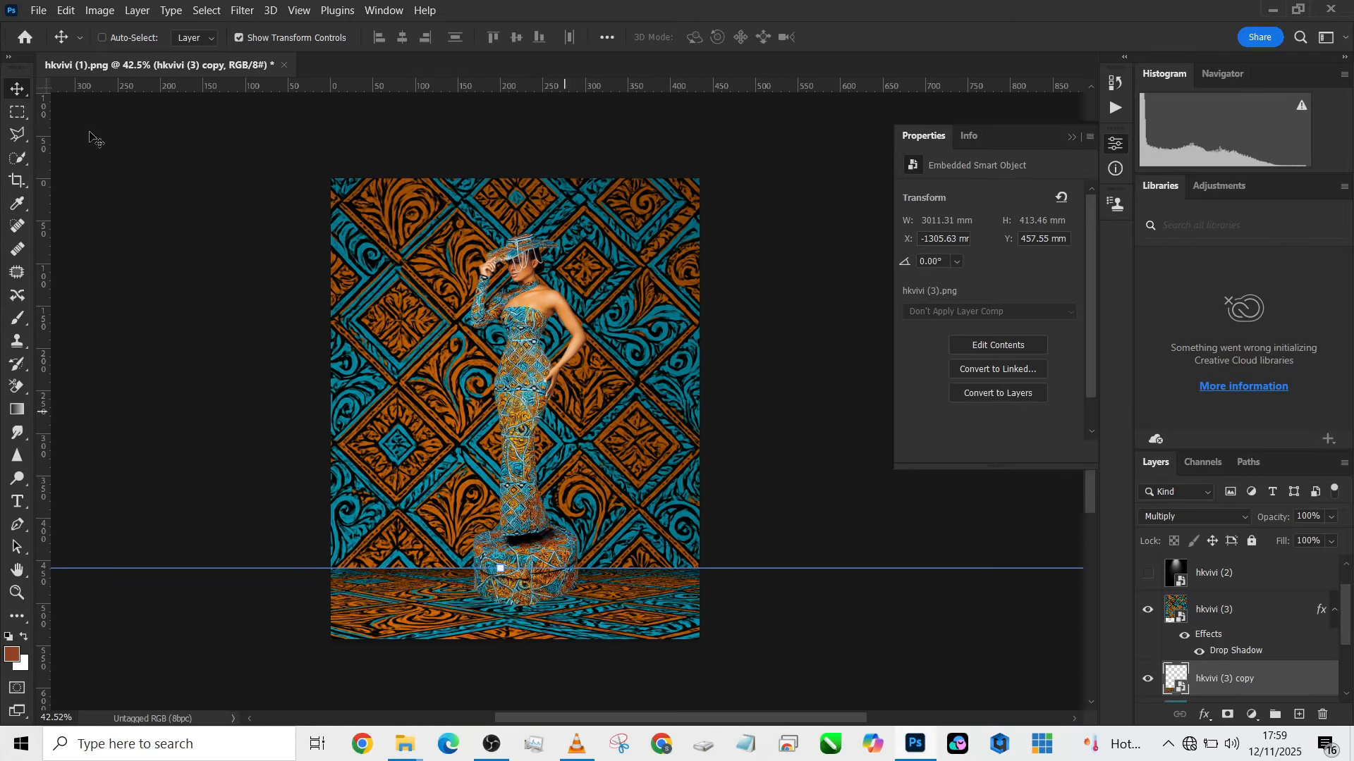
click(15, 120)
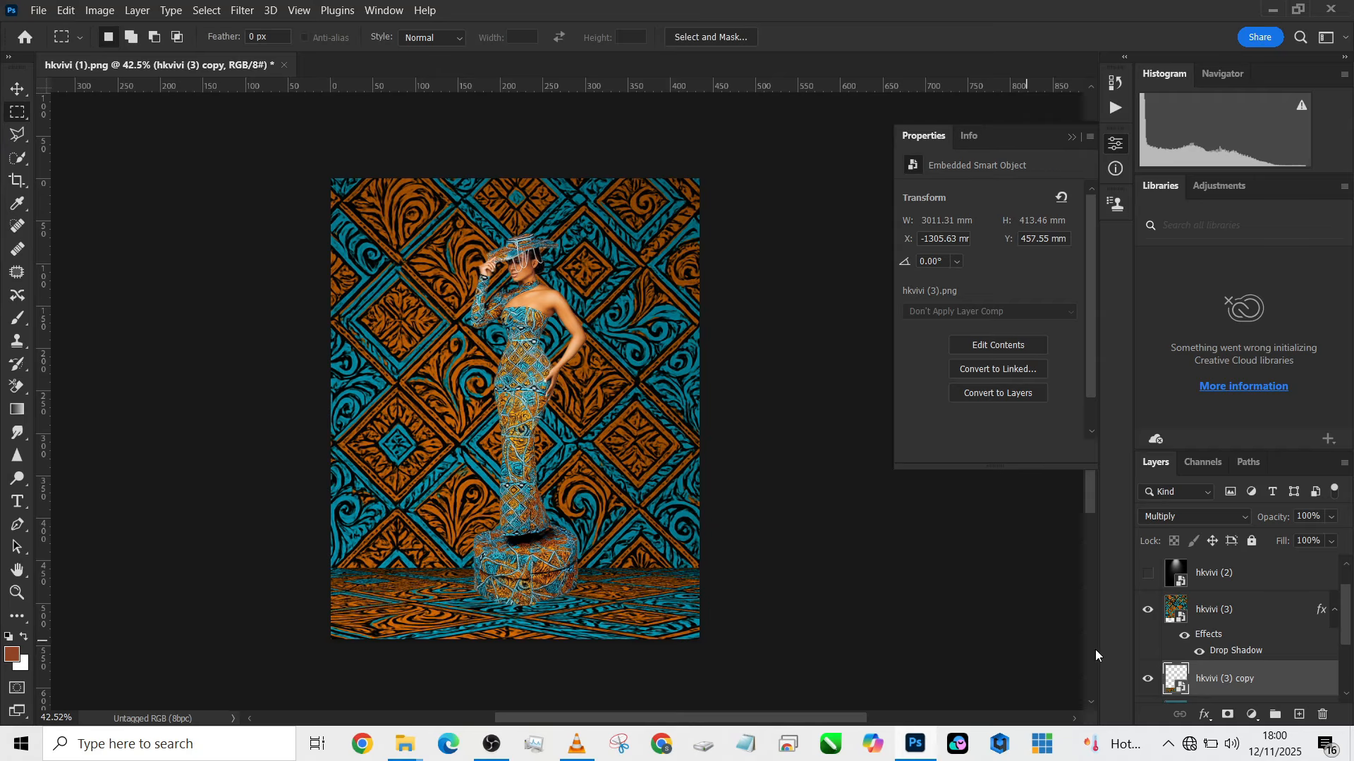
click(1148, 679)
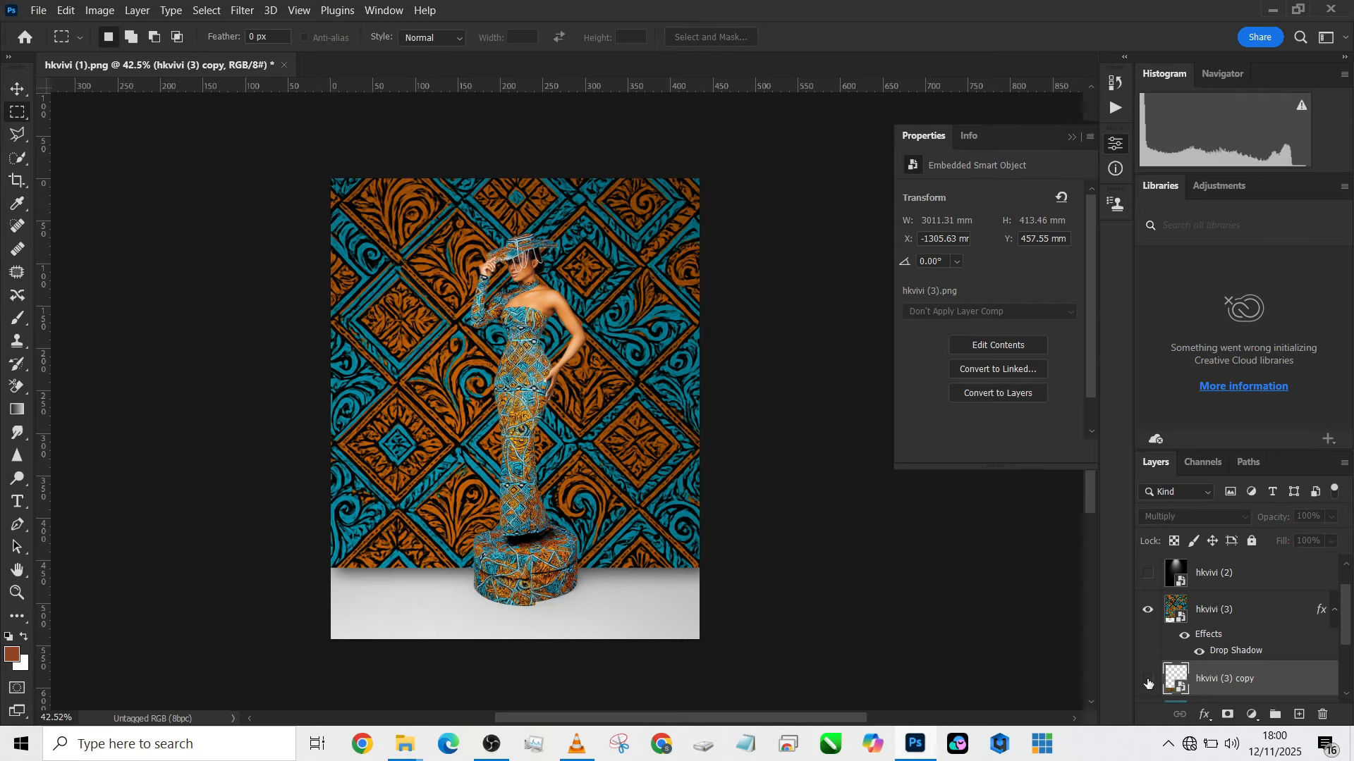
click(1148, 679)
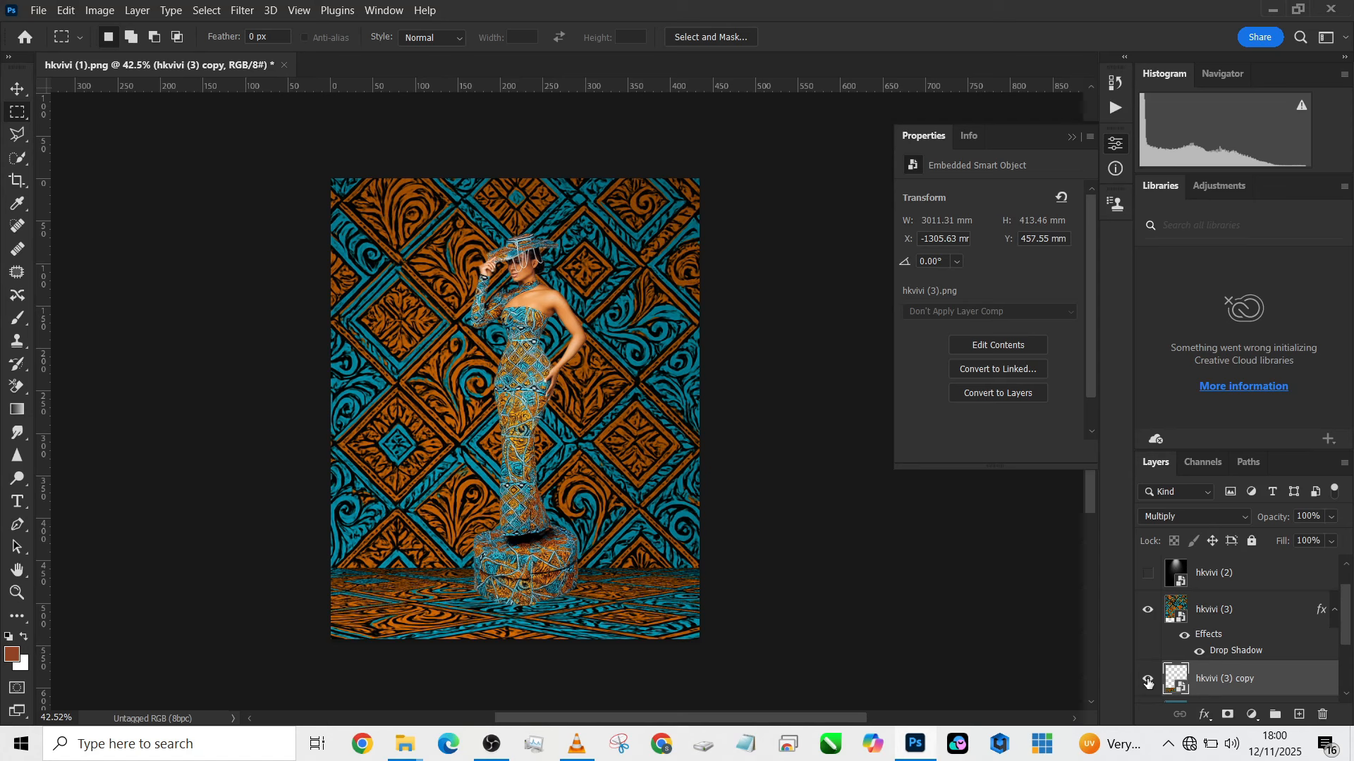
click(1246, 600)
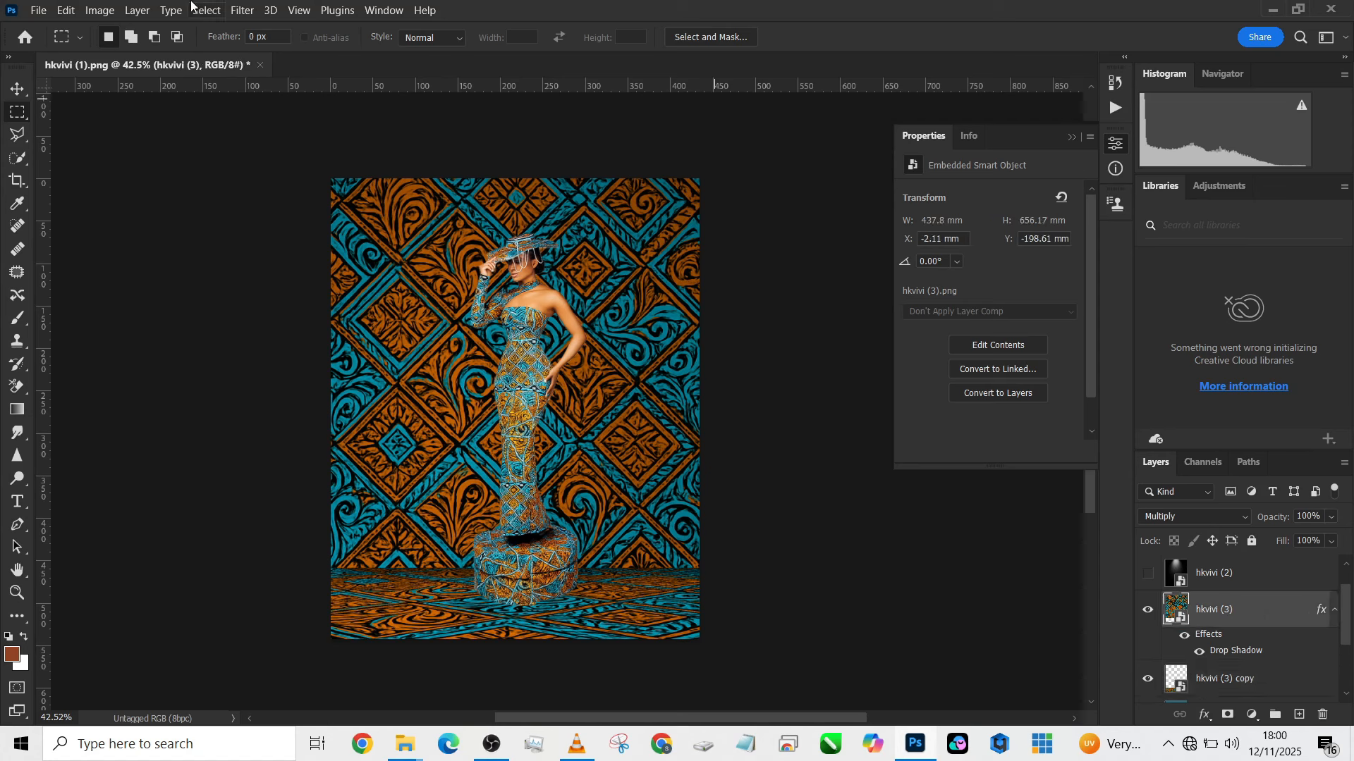
click(242, 10)
mouse_move(266, 221)
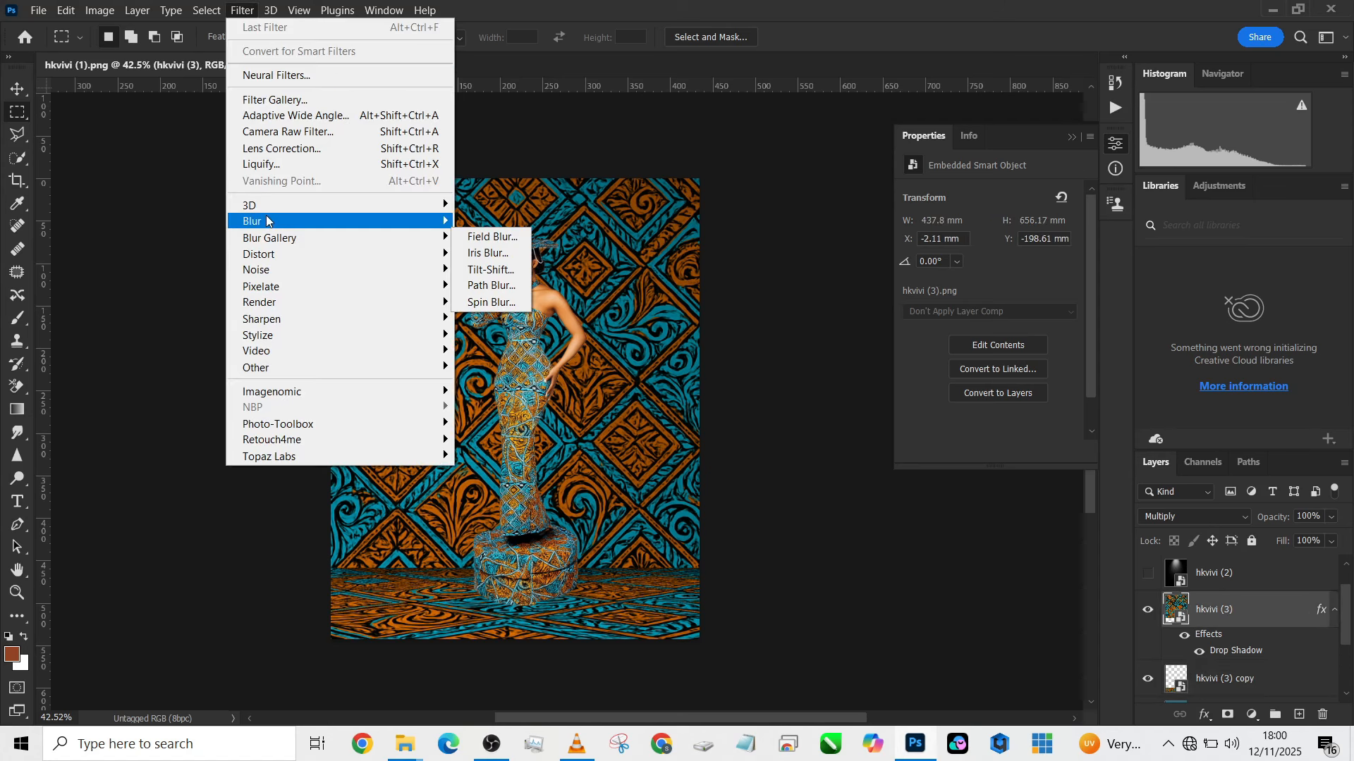
click(483, 287)
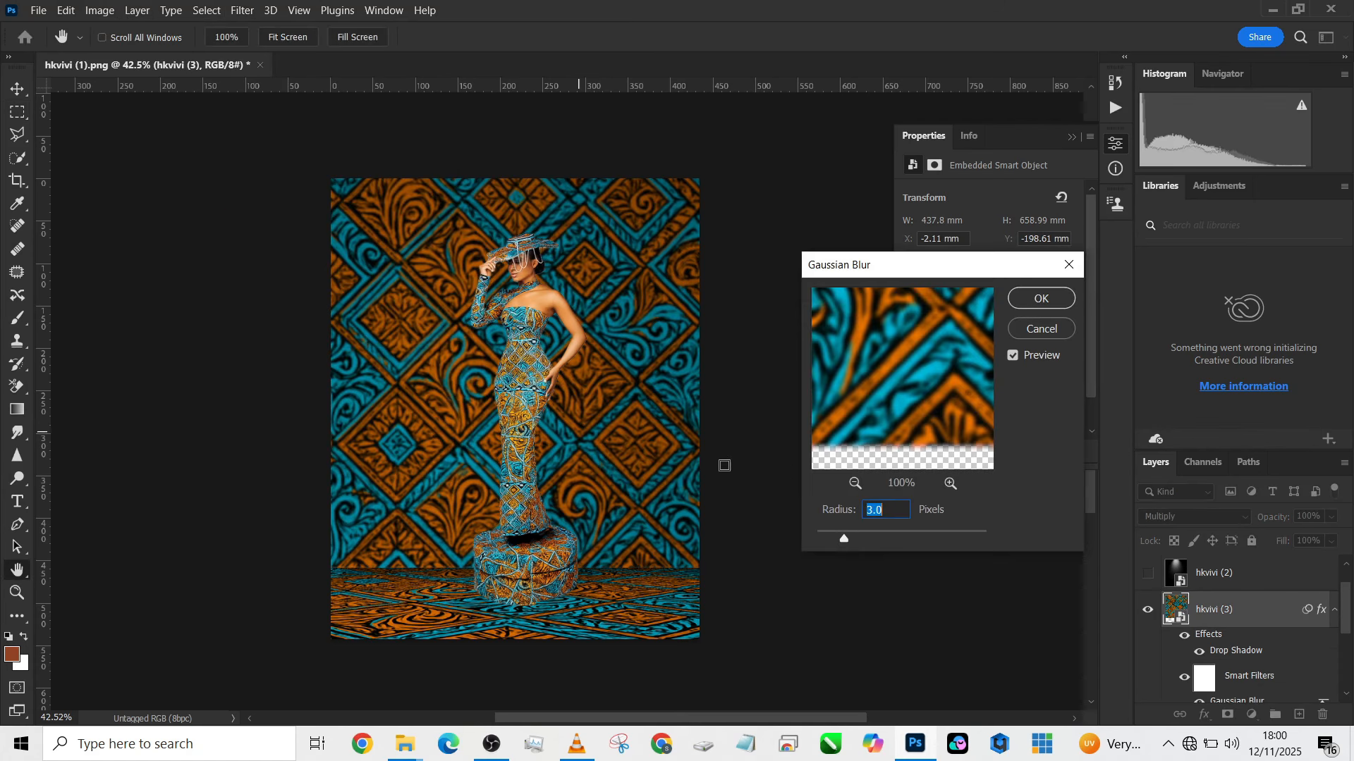
drag(853, 535, 856, 539)
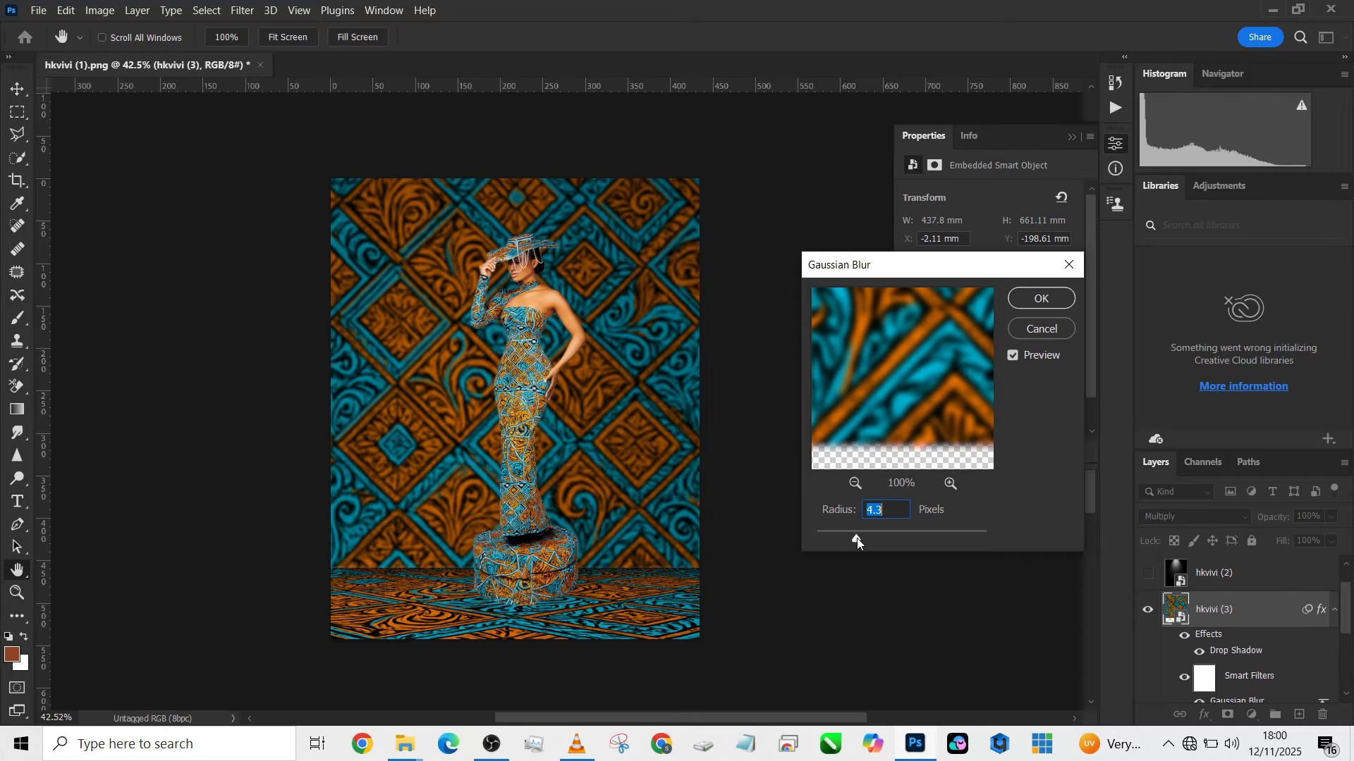
click(1041, 328)
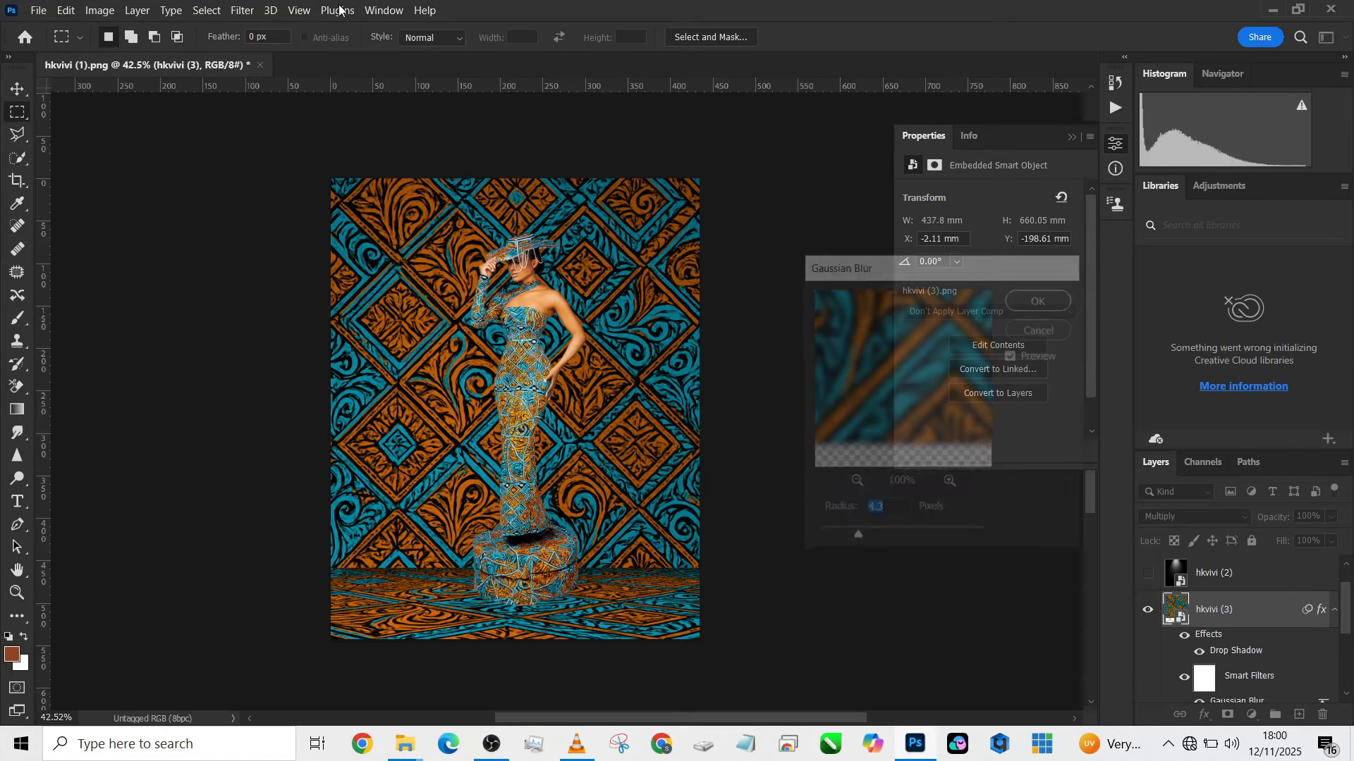
- Start a Tilt-Shift blur on the hkvivi (3) wall pattern and centre its focus band near the seam between wall and floor
click(243, 10)
mouse_move(275, 239)
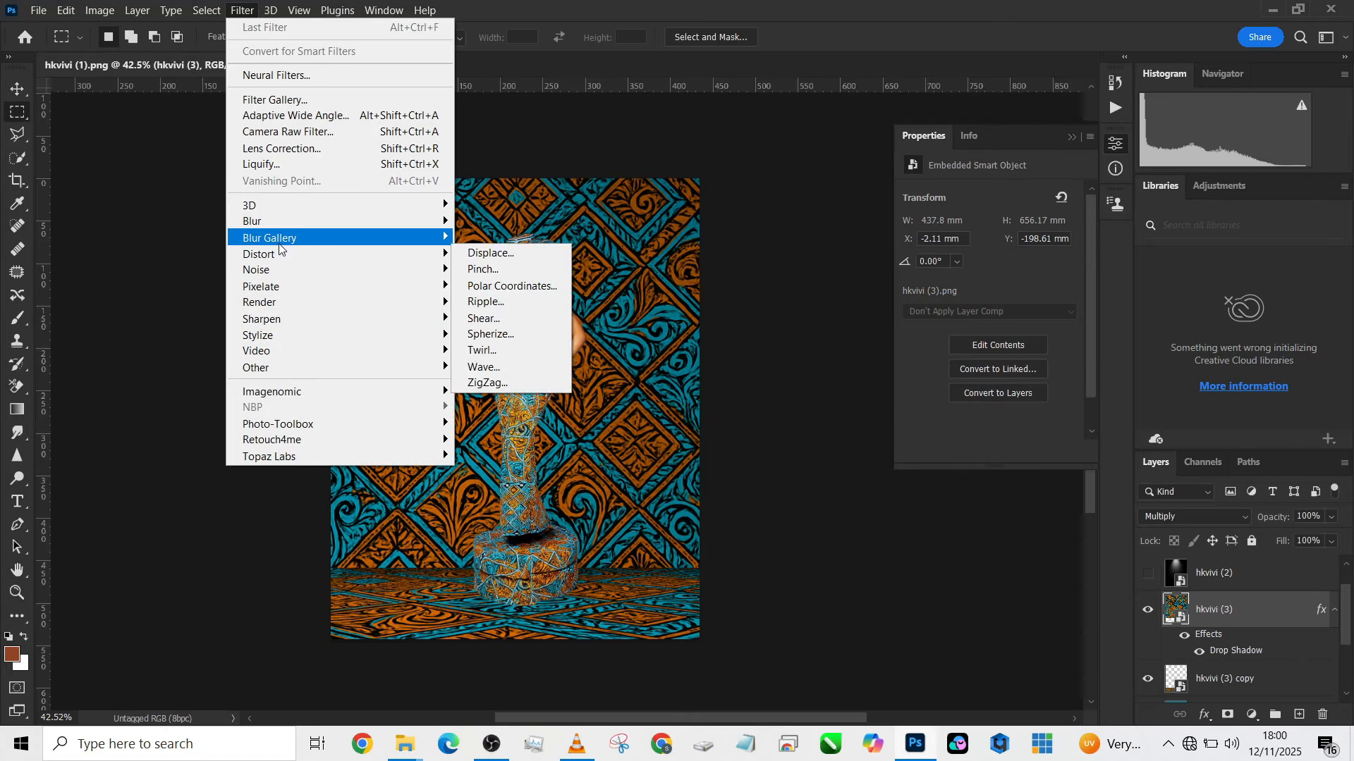
click(491, 271)
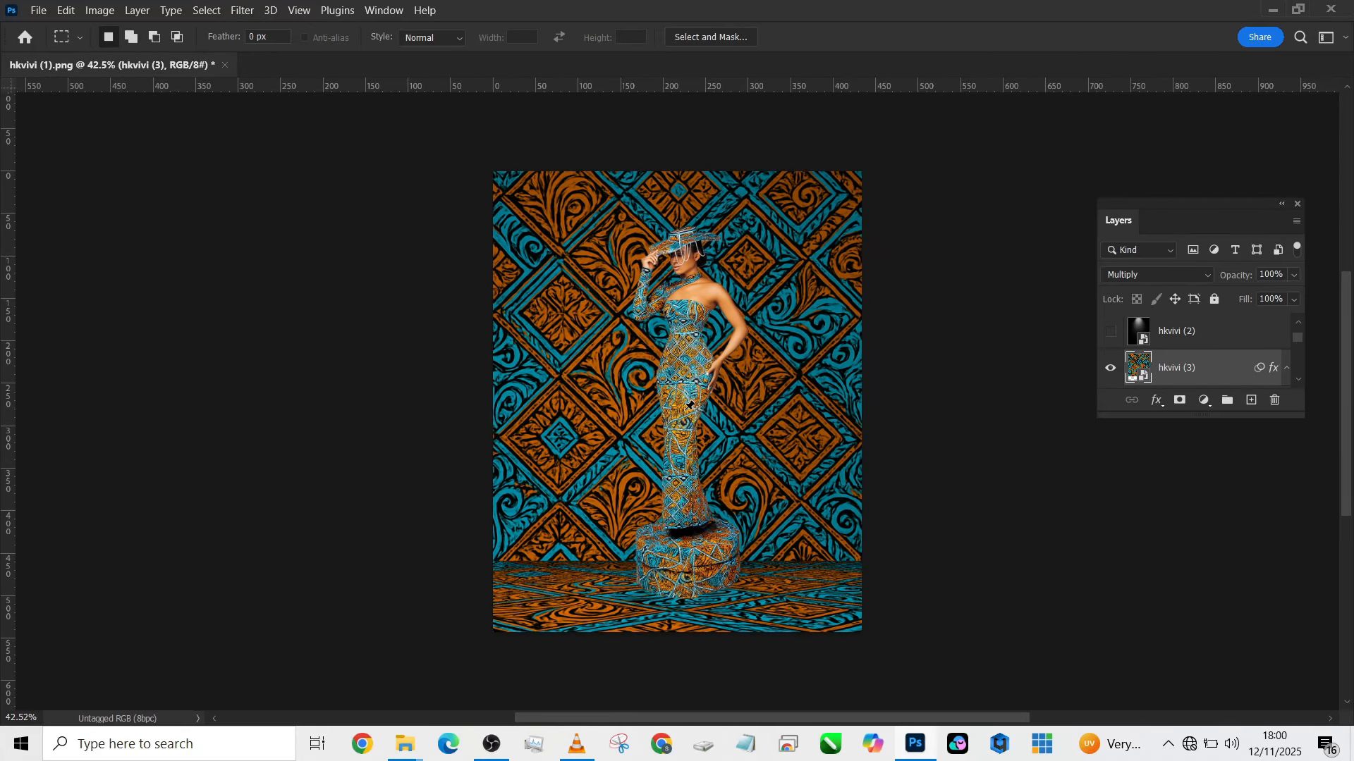
drag(680, 416, 676, 562)
drag(699, 516, 701, 560)
drag(700, 468, 705, 562)
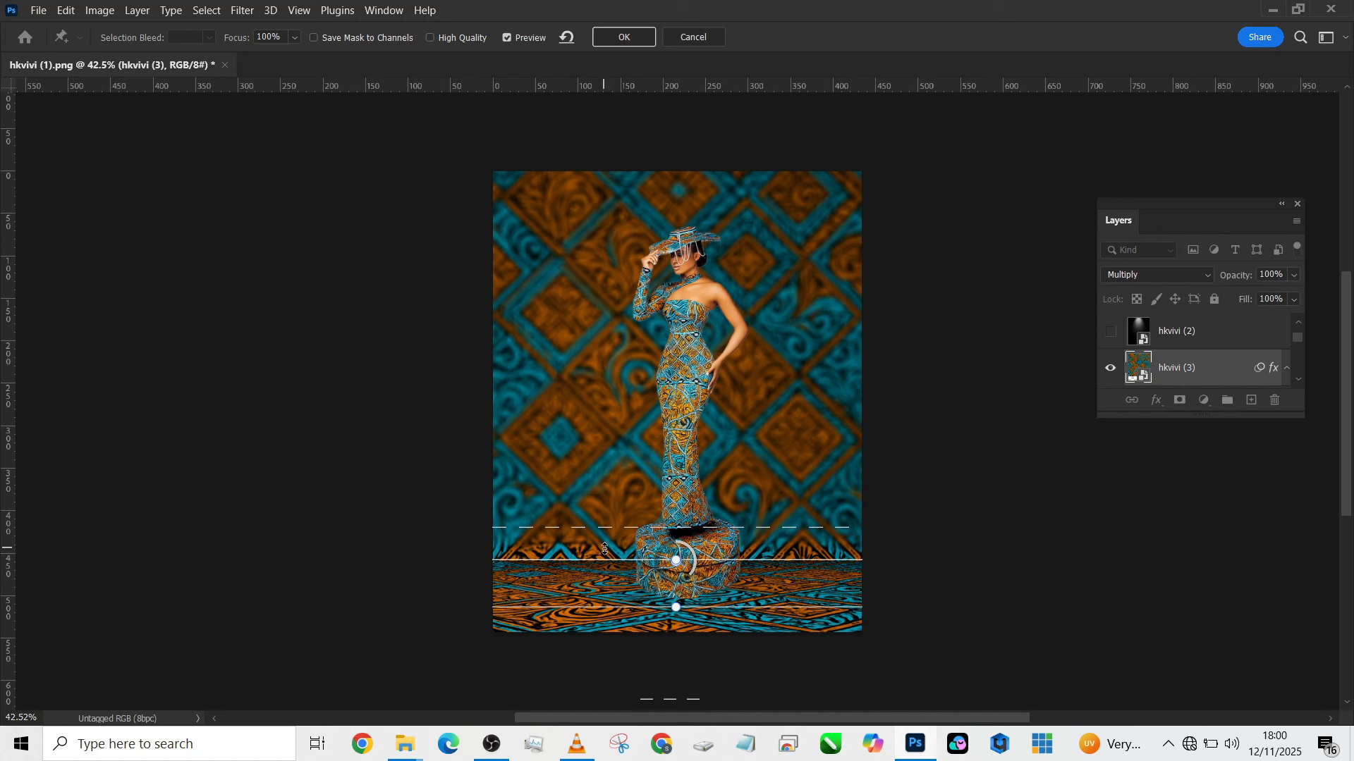
key(Down)
key(Down)
key(Down)
key(Down)
key(Down)
key(Down)
key(Down)
key(Down)
key(Down)
key(Down)
key(Down)
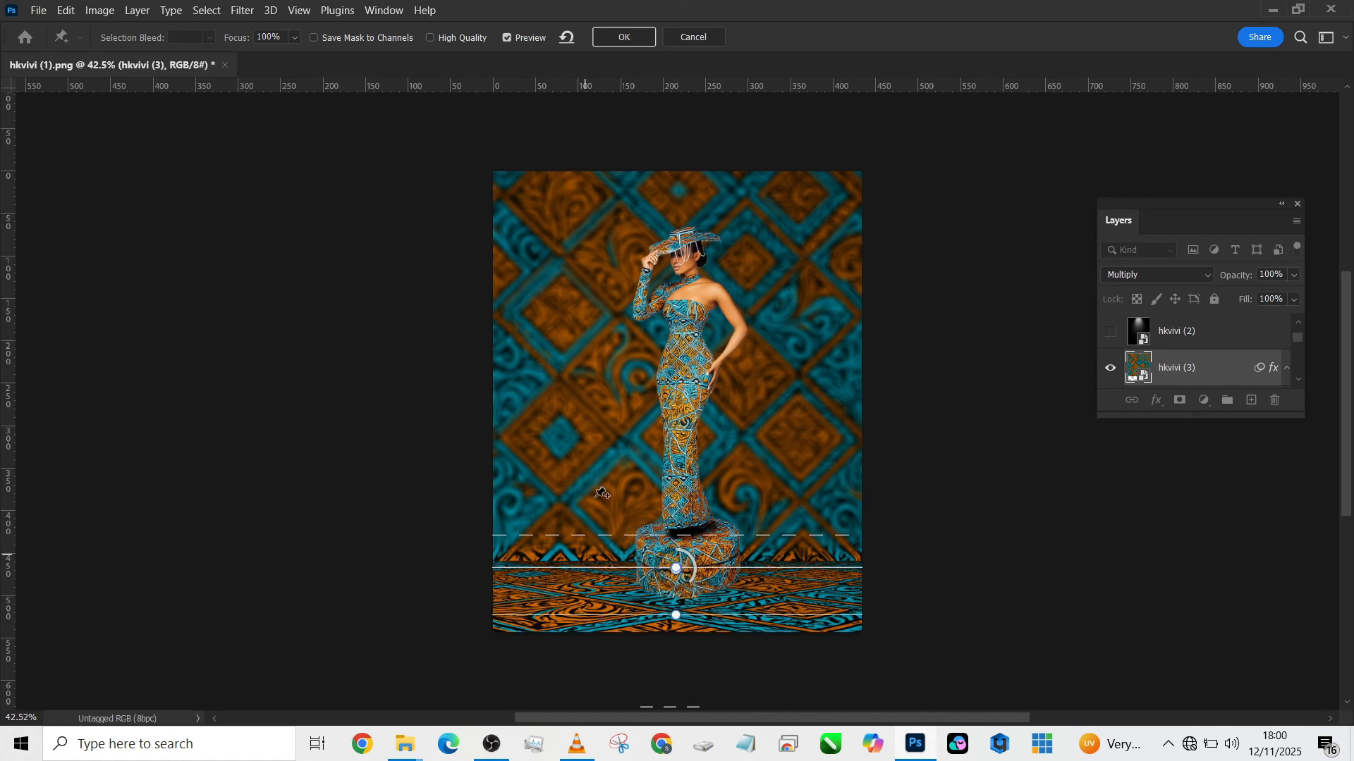
- Extend the Tilt-Shift blur's upper transition to about the model's thigh height and apply the blur
drag(591, 529, 617, 416)
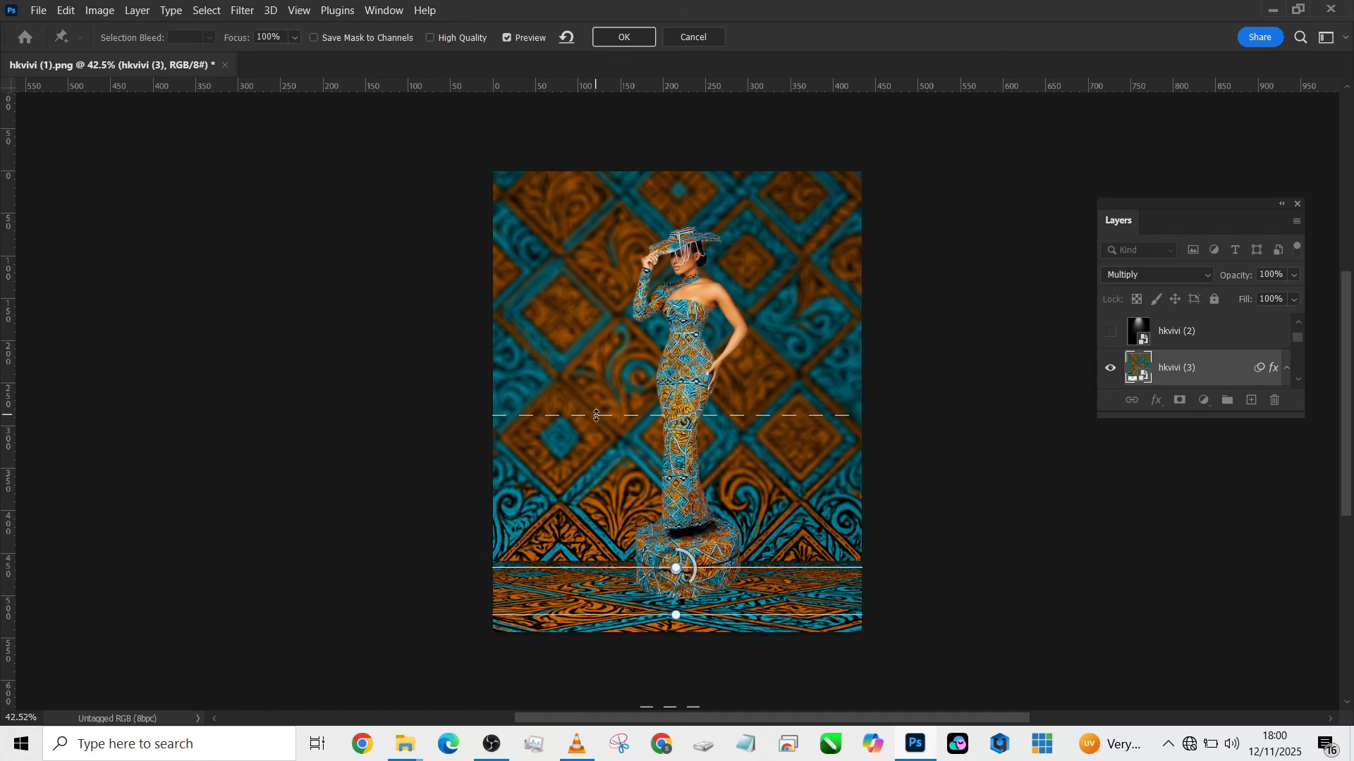
click(623, 37)
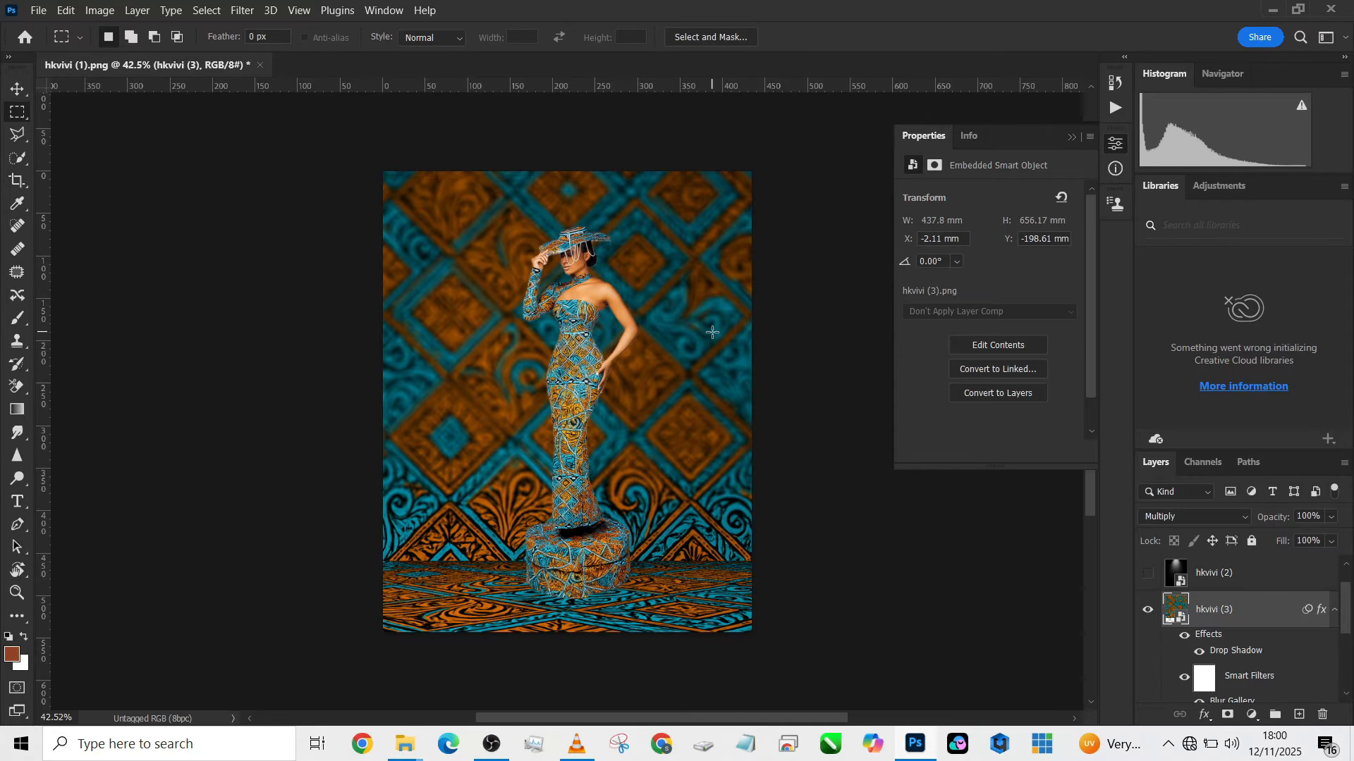
scroll(600, 422, up, 3)
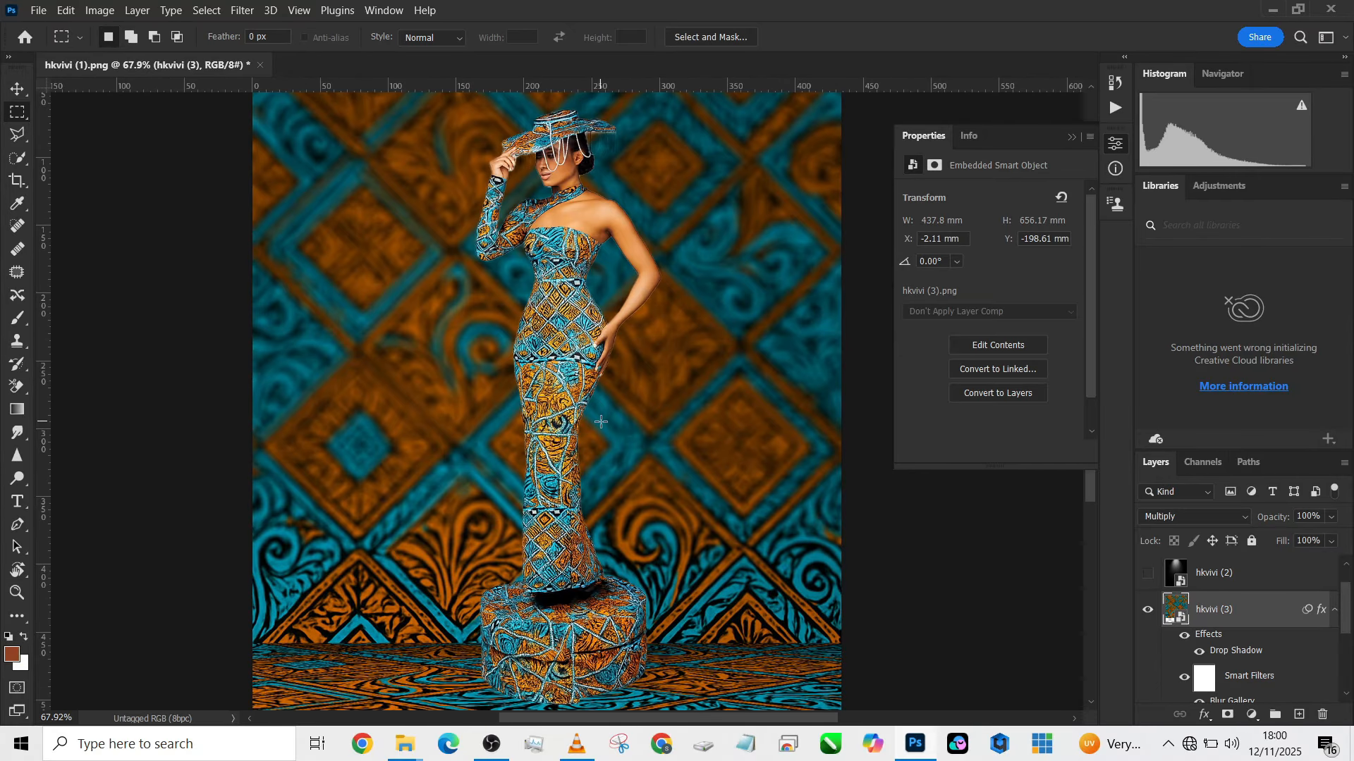
scroll(601, 421, down, 2)
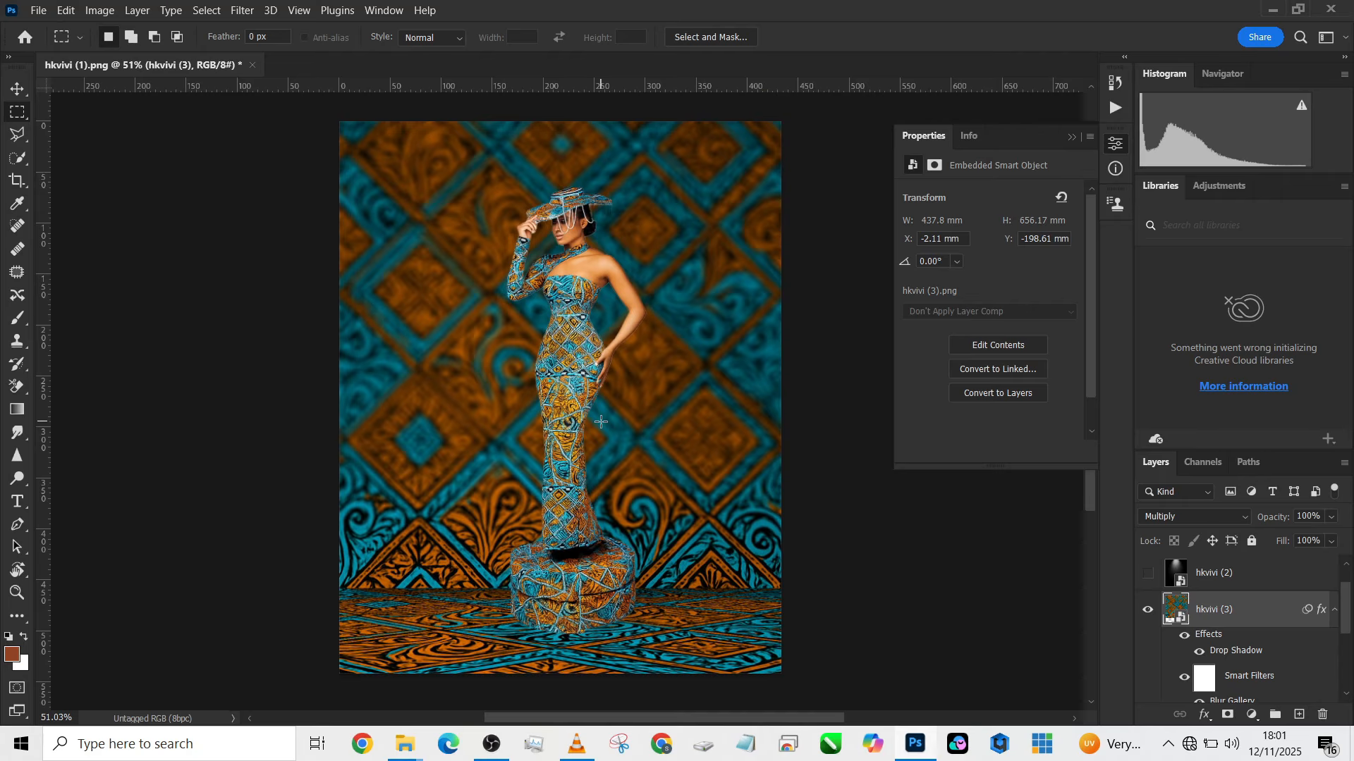
- Show the document's edit history and undo the Tilt-Shift blur on the wall pattern
click(1117, 83)
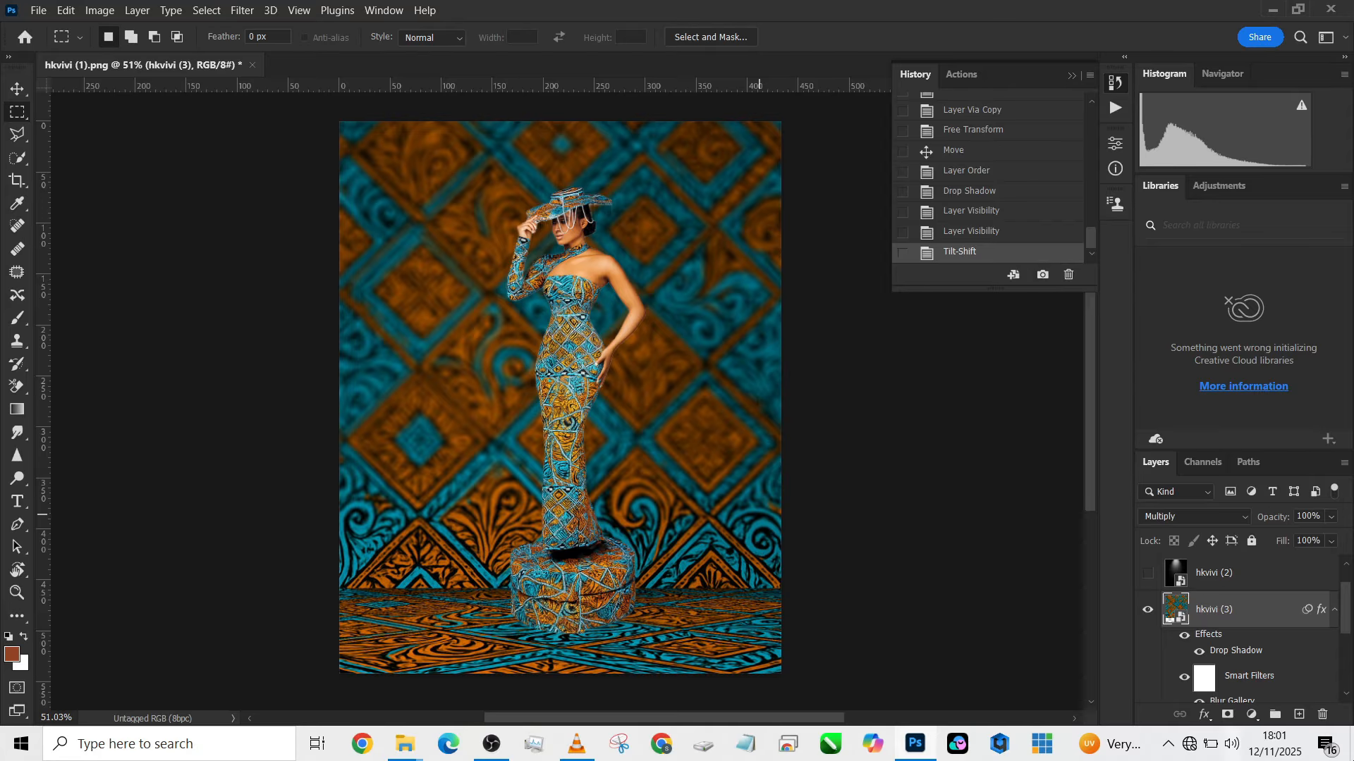
key(ctrl+z)
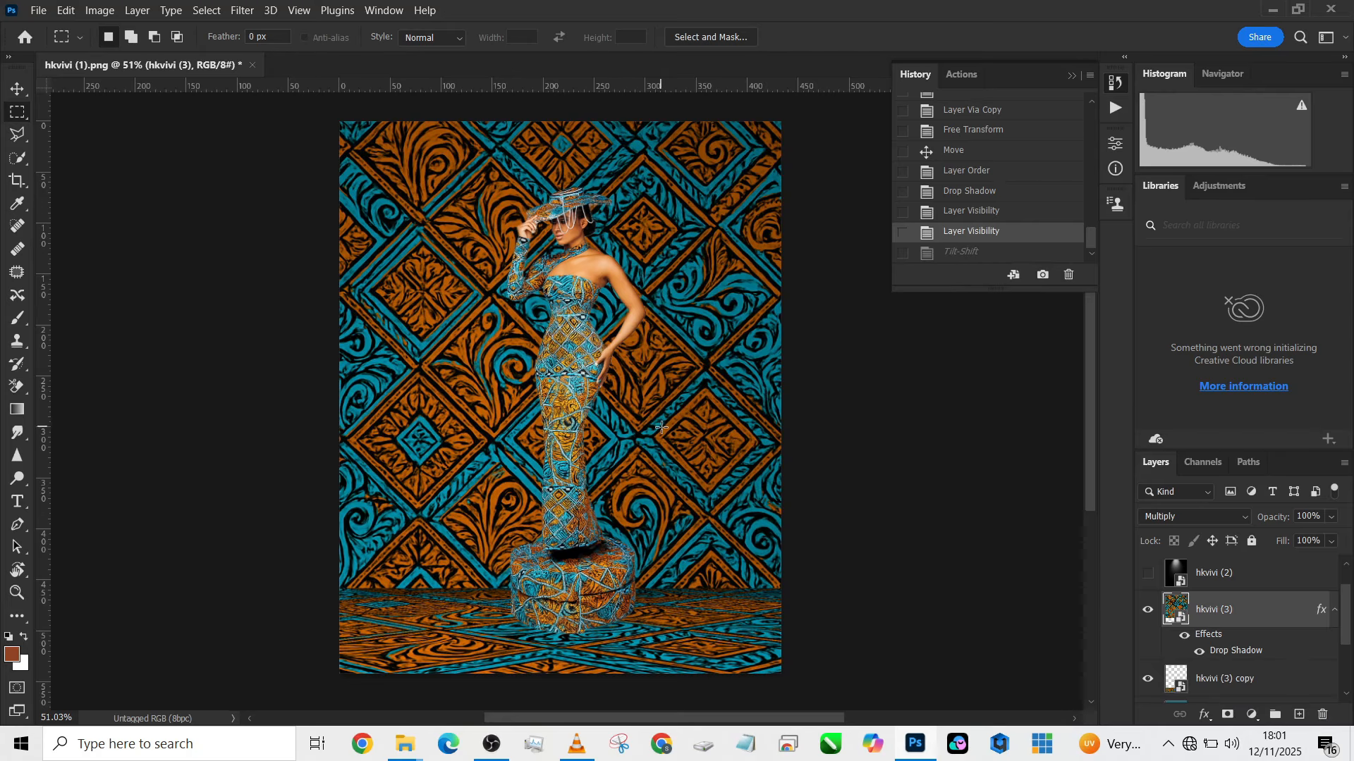
- Select the patterned wall above the floor seam and darken it with a Curves adjustment, placing a curve point at input 148, output 83
scroll(649, 406, down, 2)
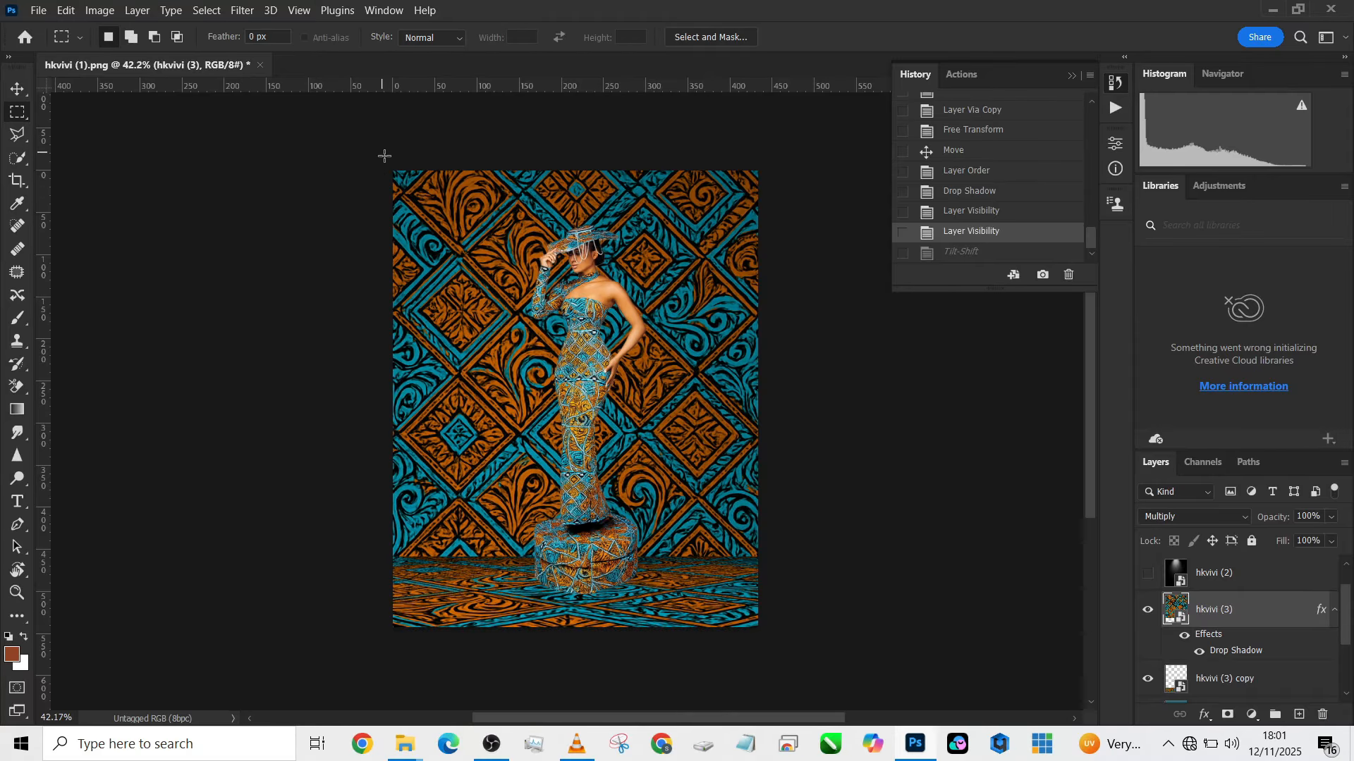
drag(383, 152, 896, 561)
click(1255, 716)
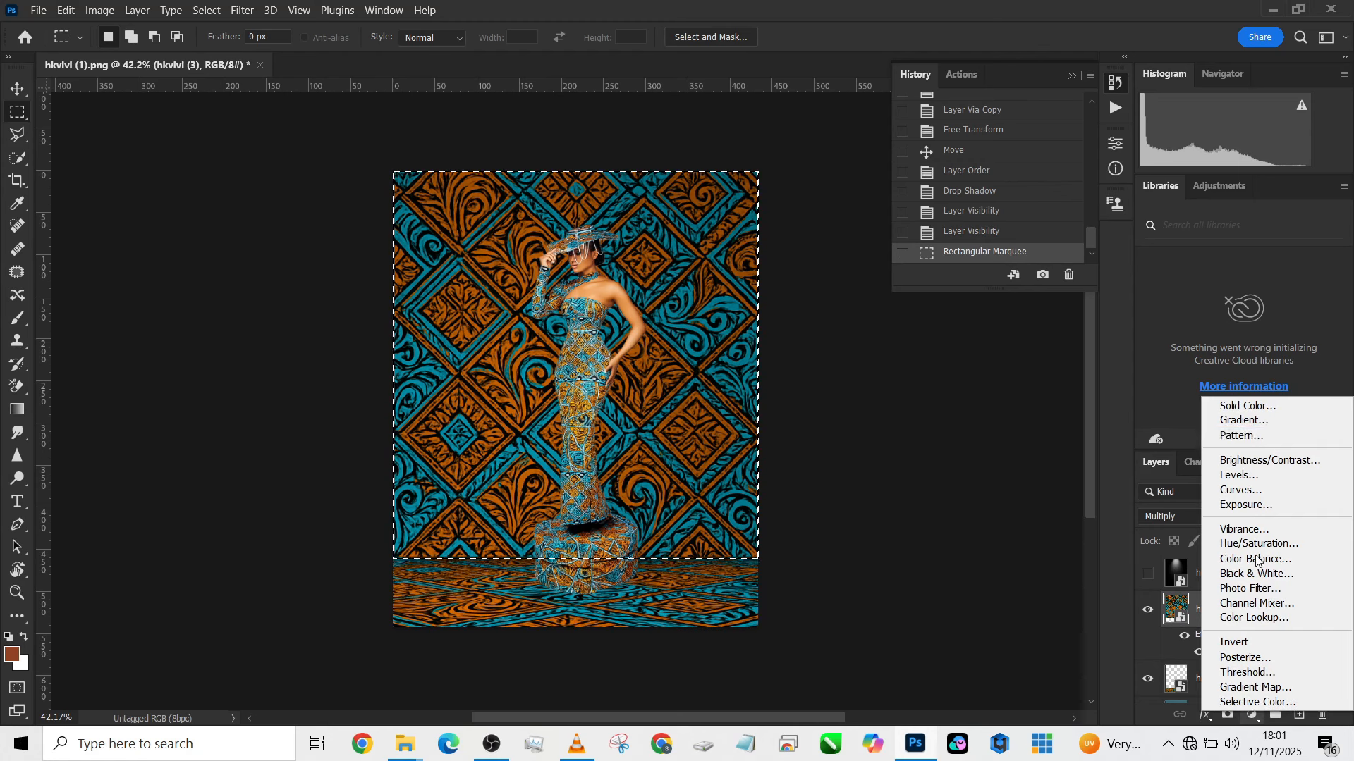
click(1239, 488)
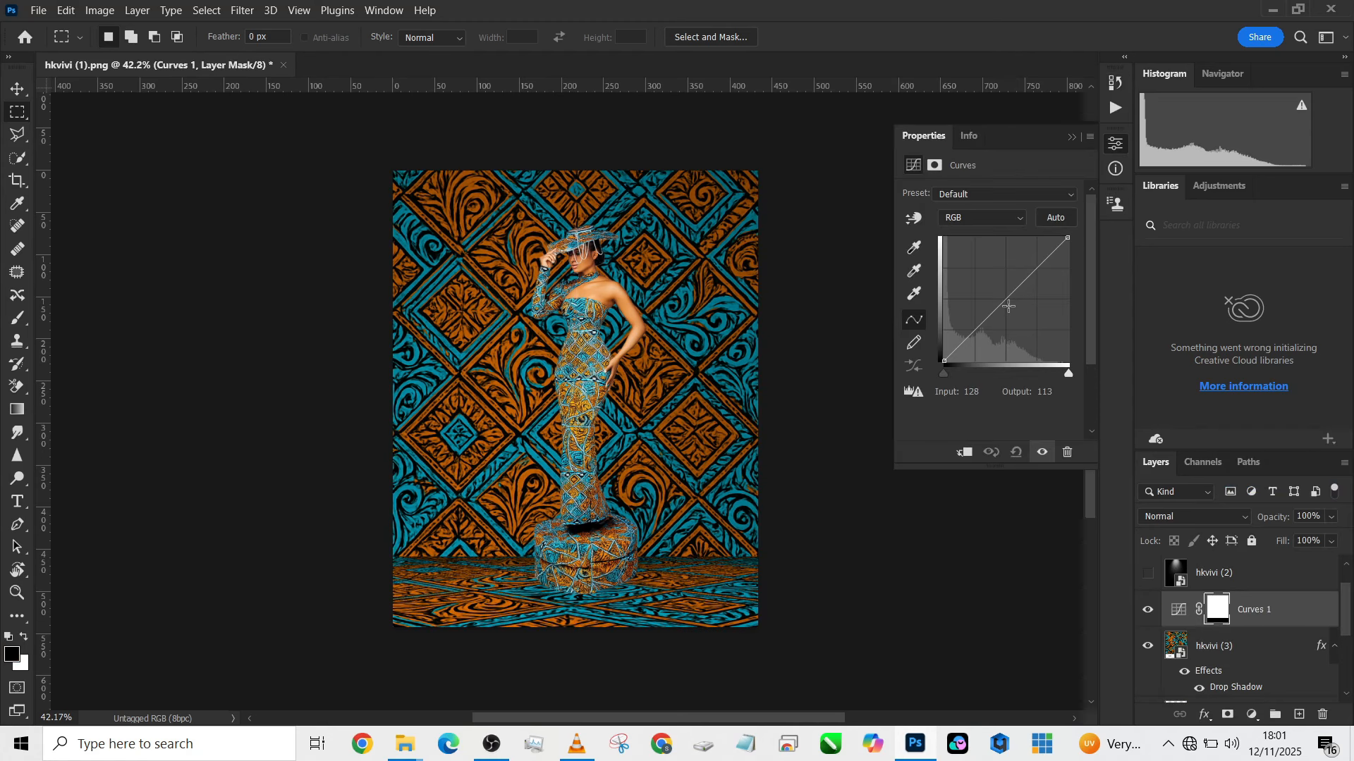
drag(1009, 306, 1015, 320)
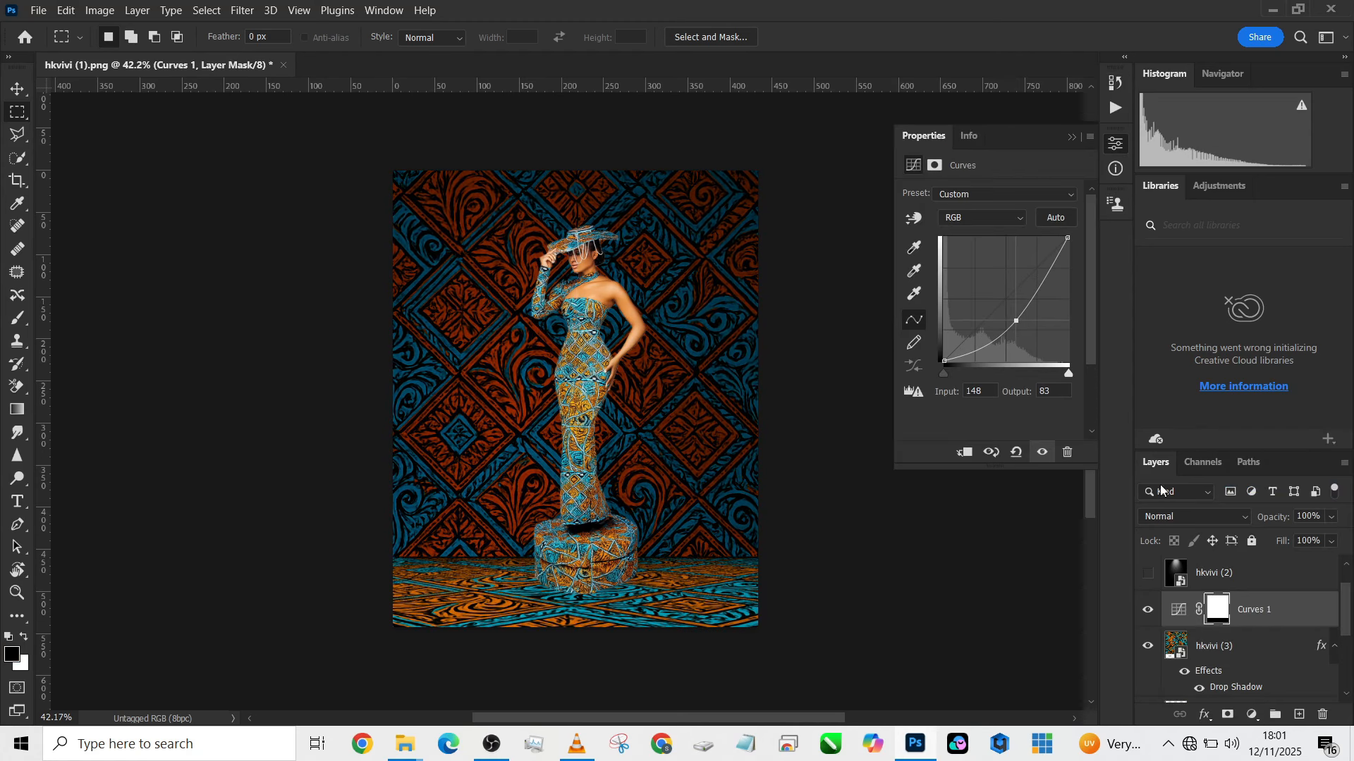
- Set the wall's Curves adjustment to Luminosity blending, compare the wall with and without it, and lower its opacity to 83%
click(1192, 517)
click(1171, 713)
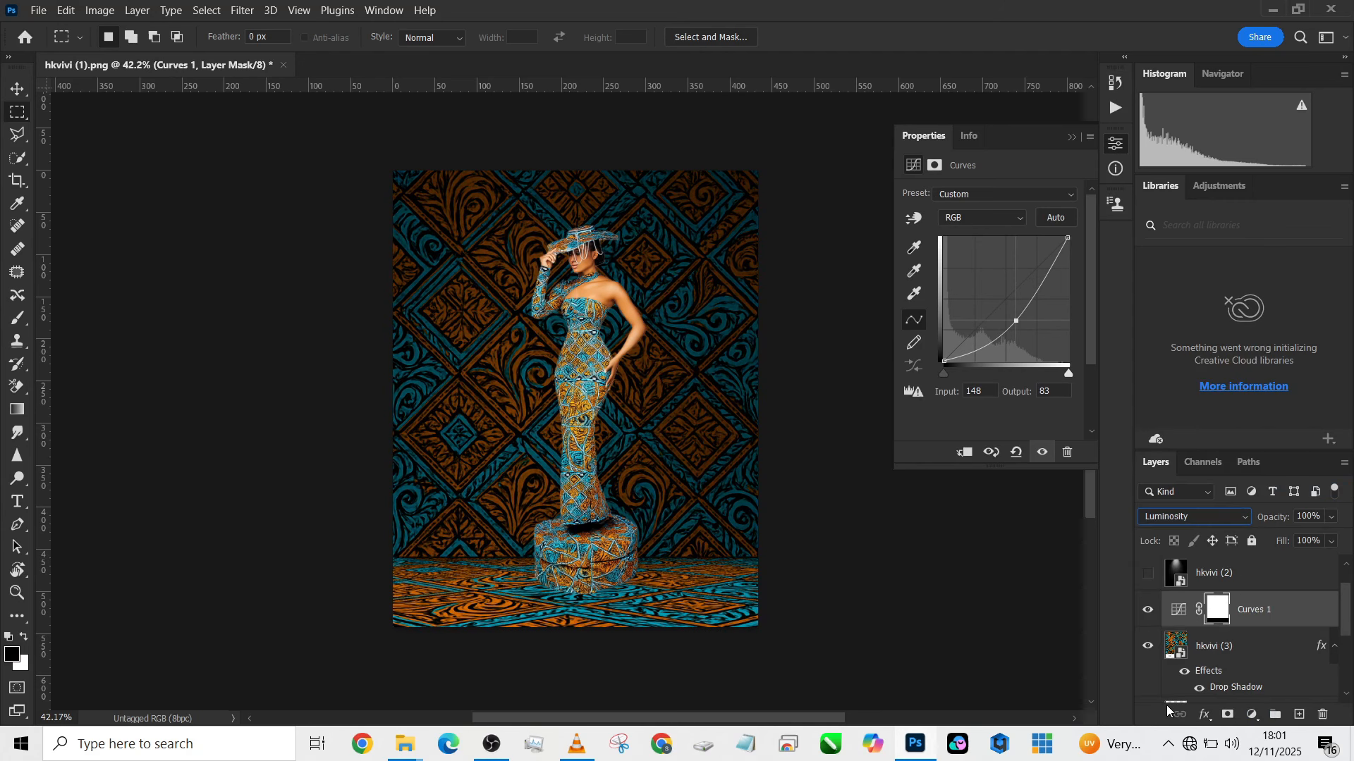
click(1148, 609)
click(1147, 610)
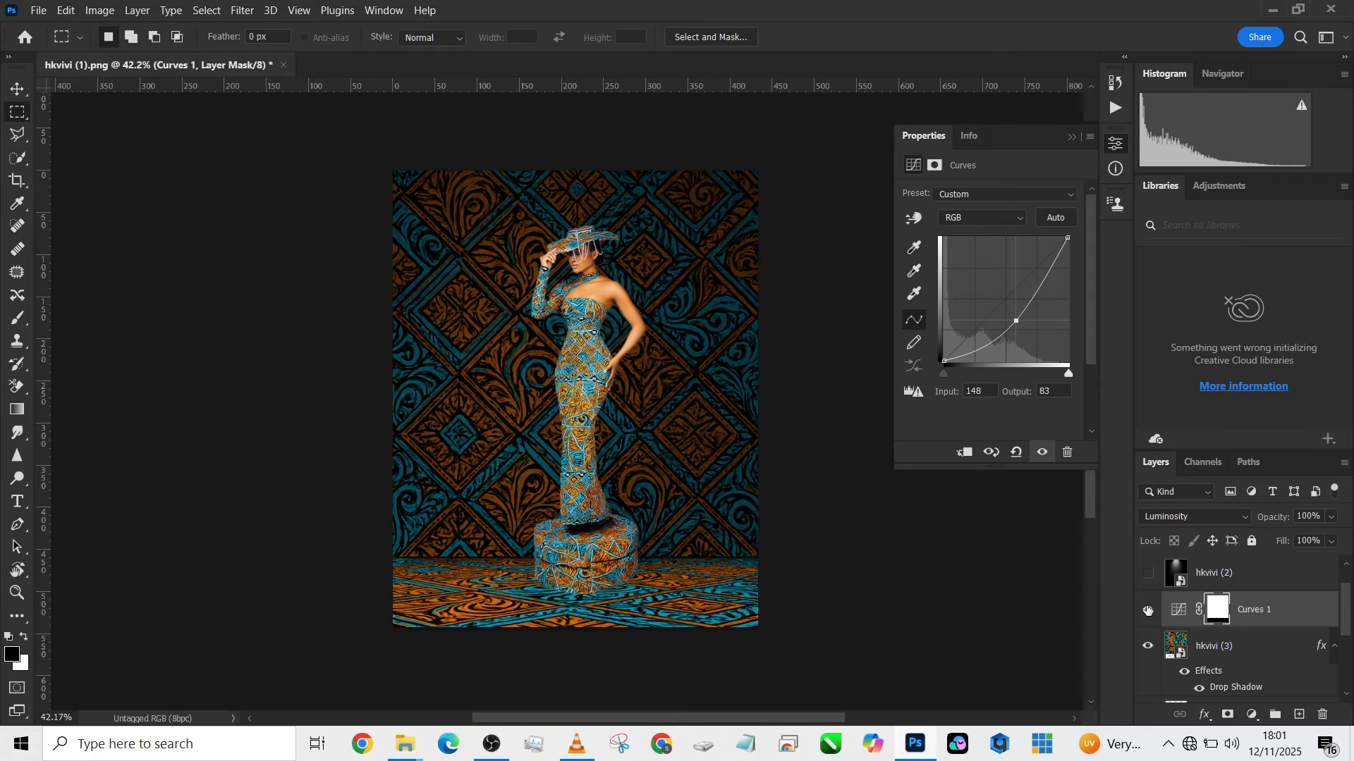
click(1330, 519)
click(1327, 538)
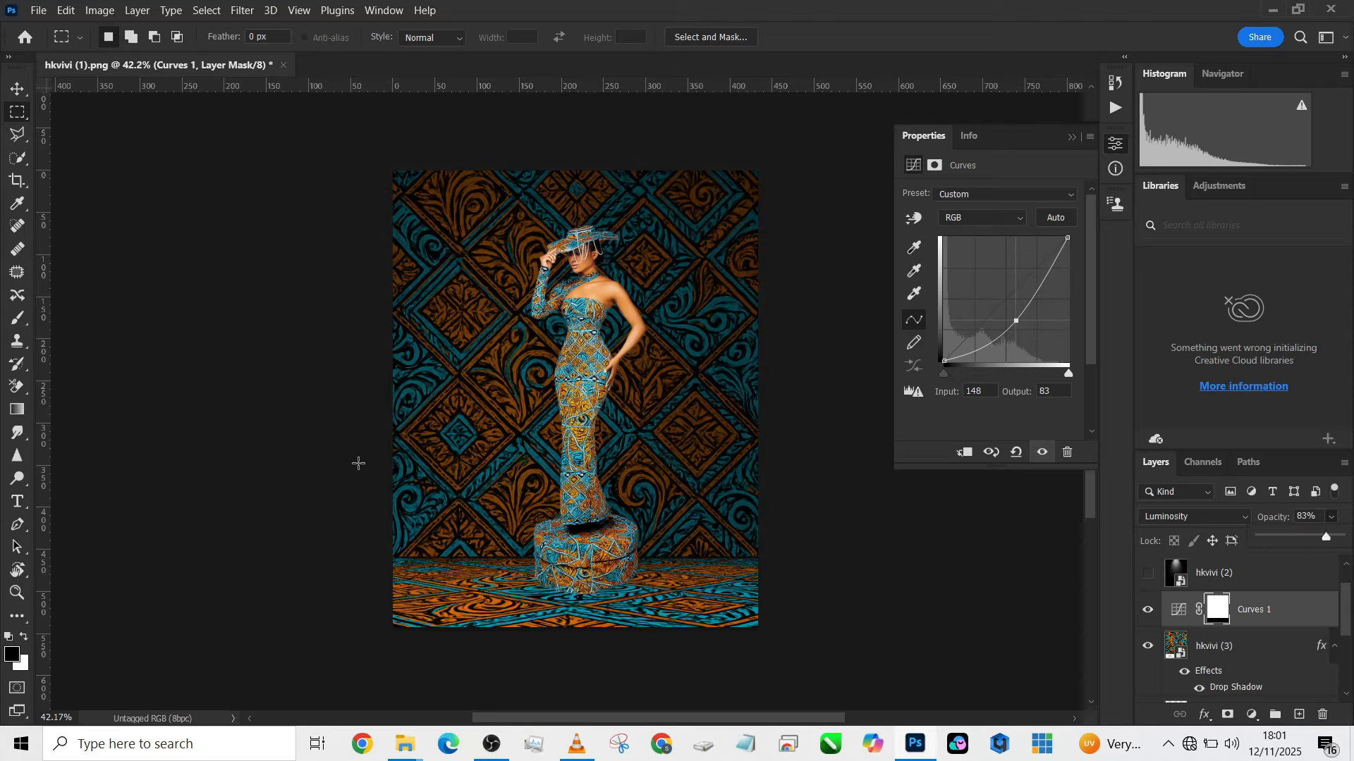
- Darken the hkvivi (3) copy floor layer with a clipped Curves adjustment, using a curve point at input 123, output 87, and compare the result
scroll(1237, 670, down, 1)
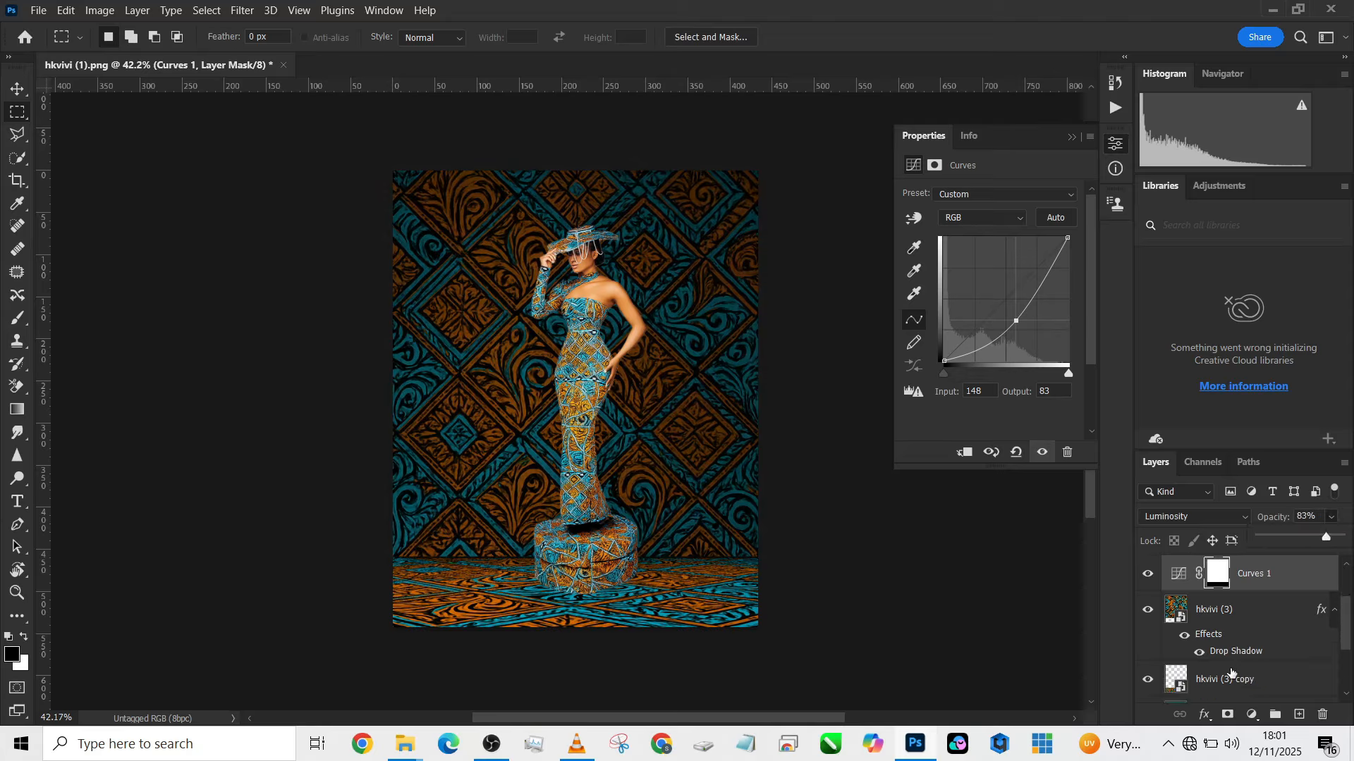
click(1231, 679)
click(1252, 715)
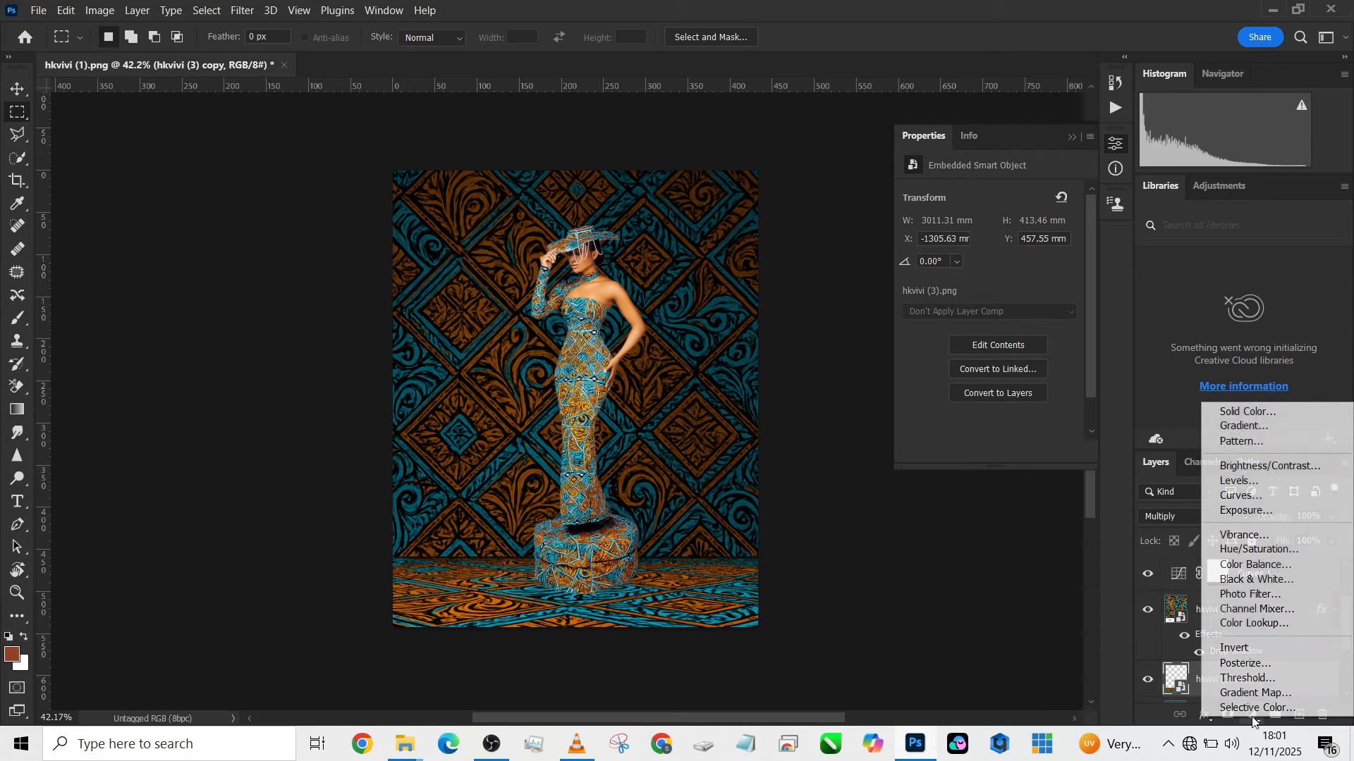
click(1256, 496)
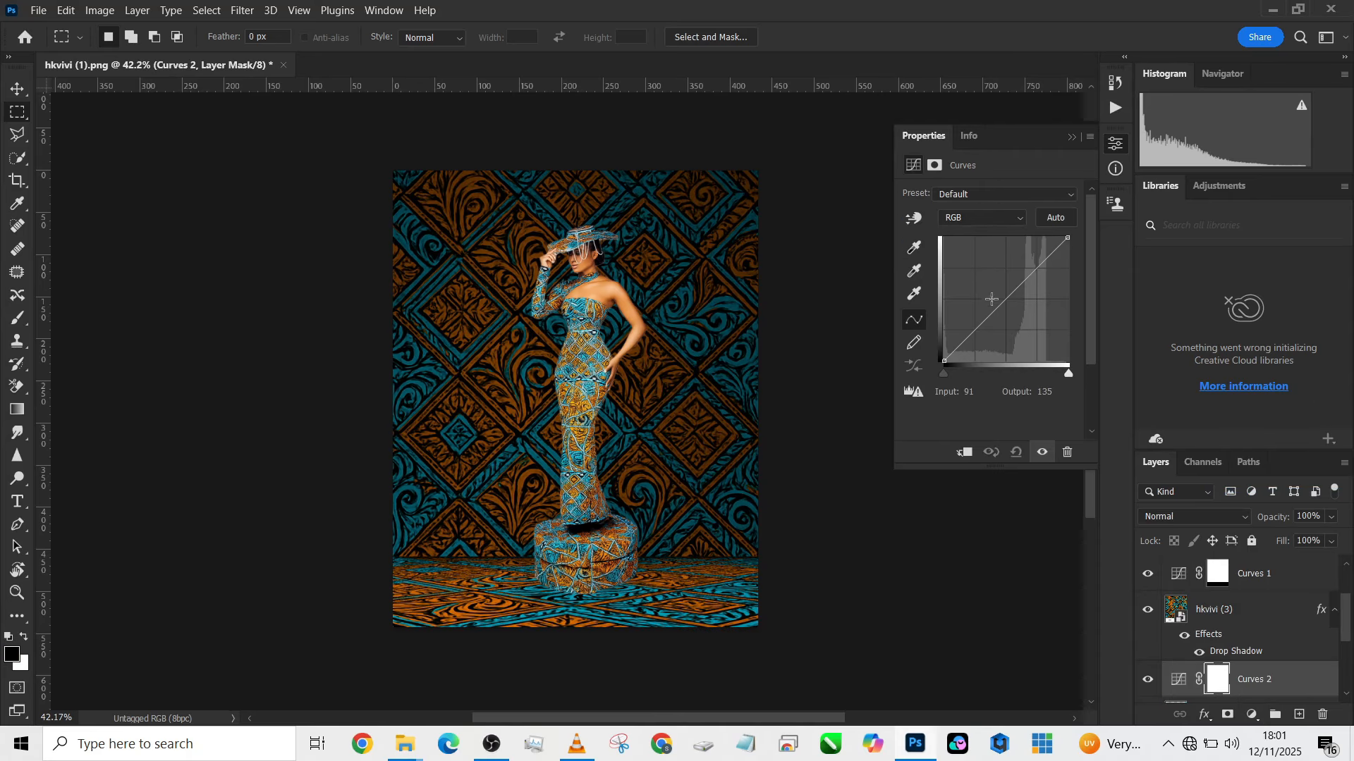
mouse_move(992, 299)
mouse_down()
mouse_move(1015, 296)
mouse_move(1004, 320)
mouse_up()
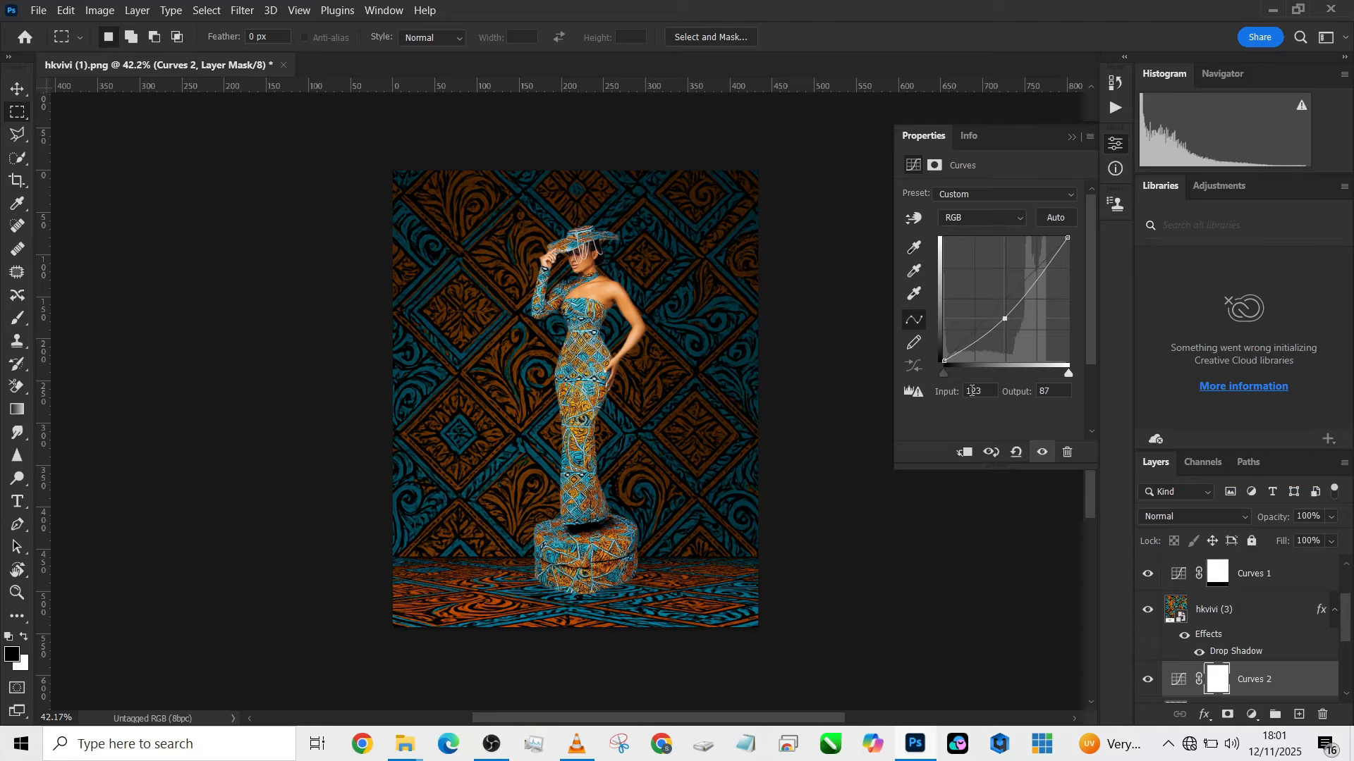
click(965, 453)
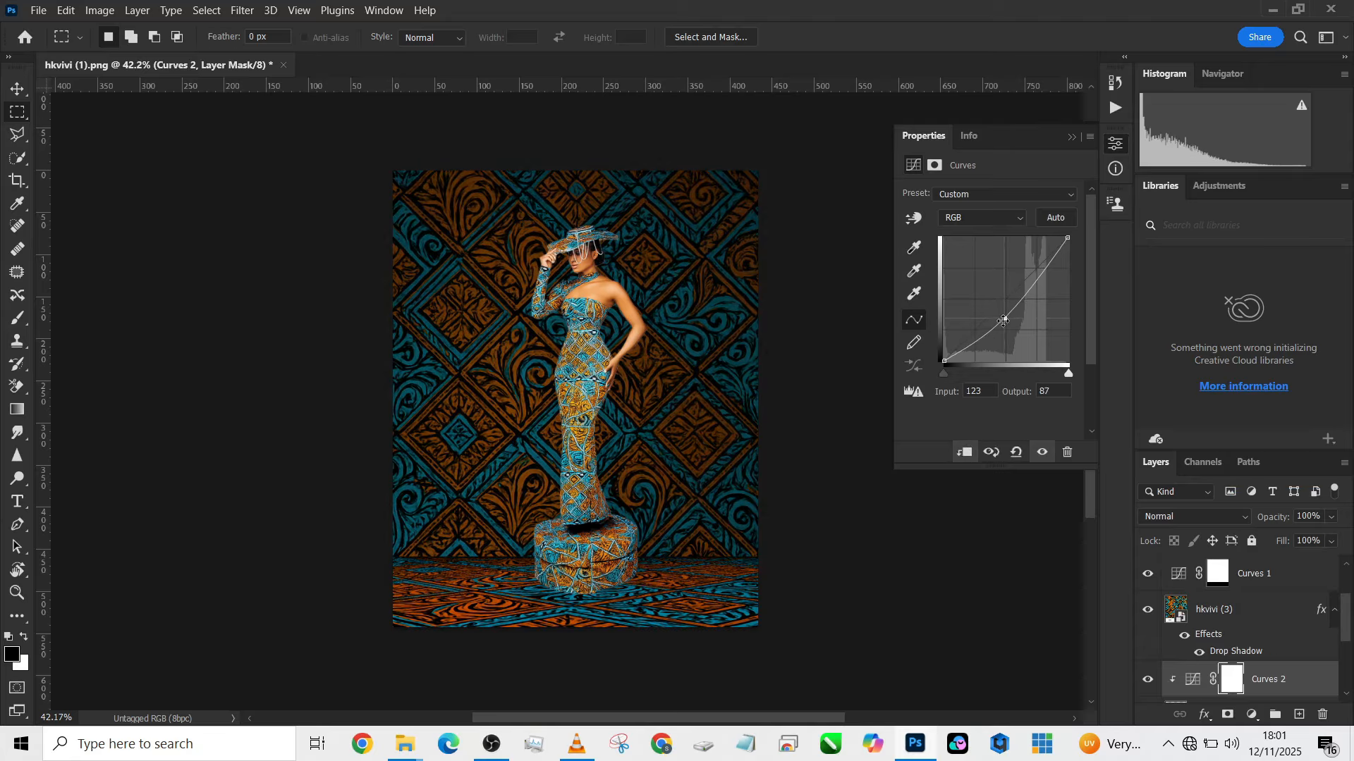
click(1143, 682)
click(1144, 682)
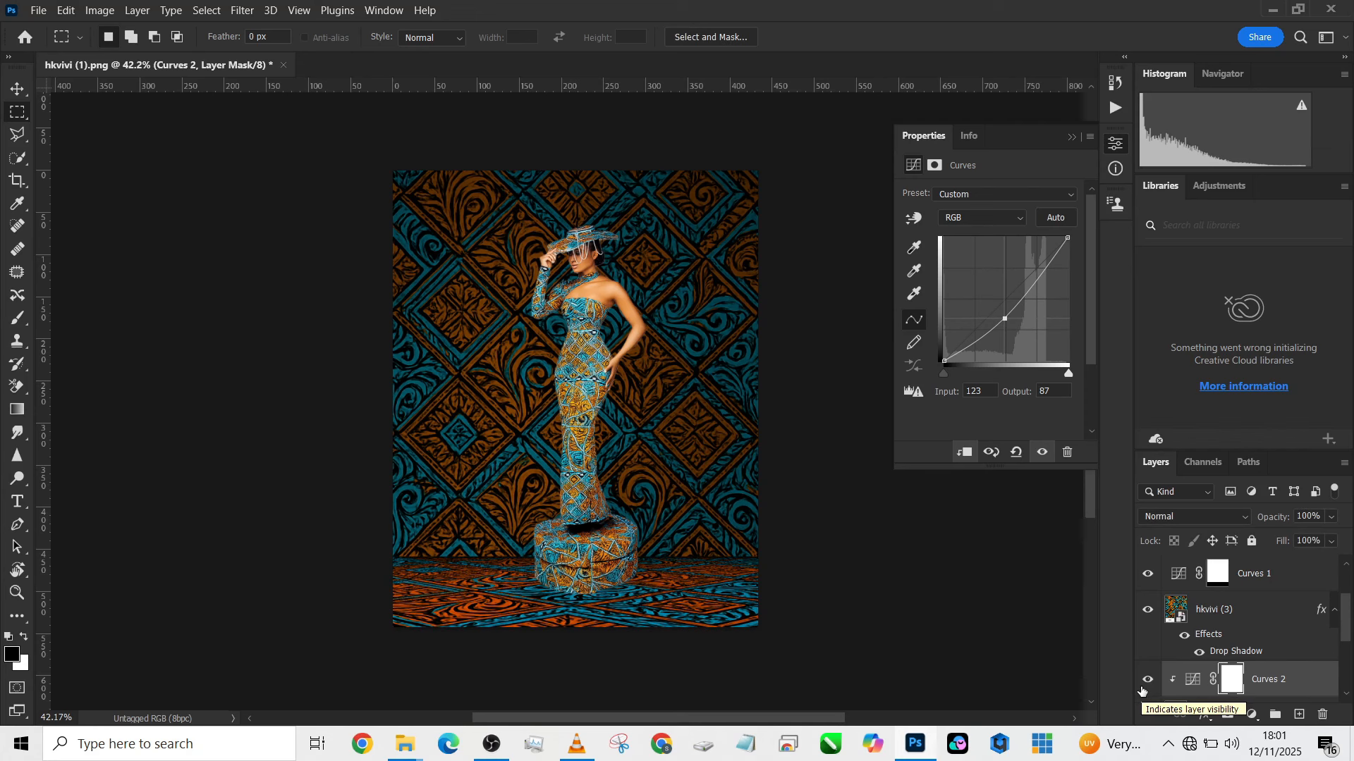
- Group the hkvivi (3) wall and floor layers with their two Curves adjustments and hide the group
scroll(1260, 626, down, 2)
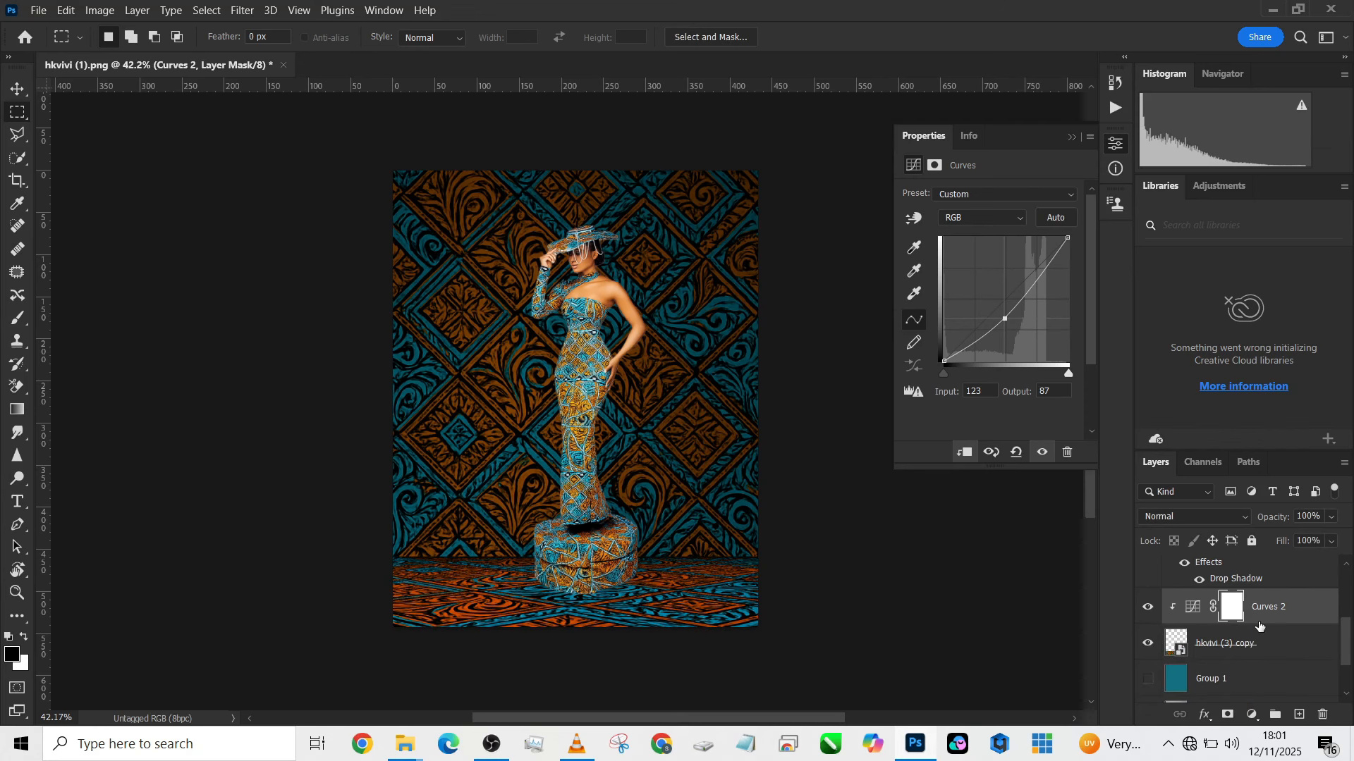
click(1280, 648)
scroll(1288, 647, up, 2)
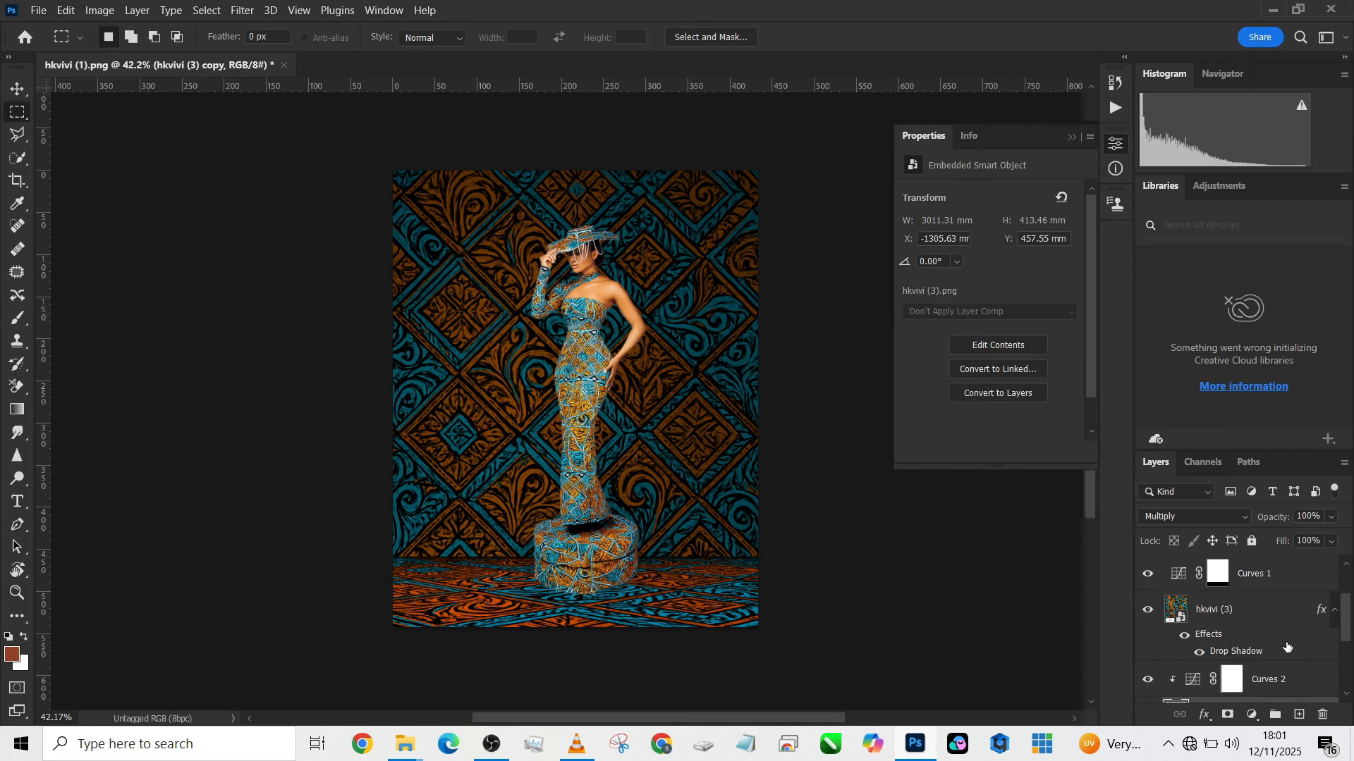
scroll(1288, 624, up, 2)
click(1291, 643)
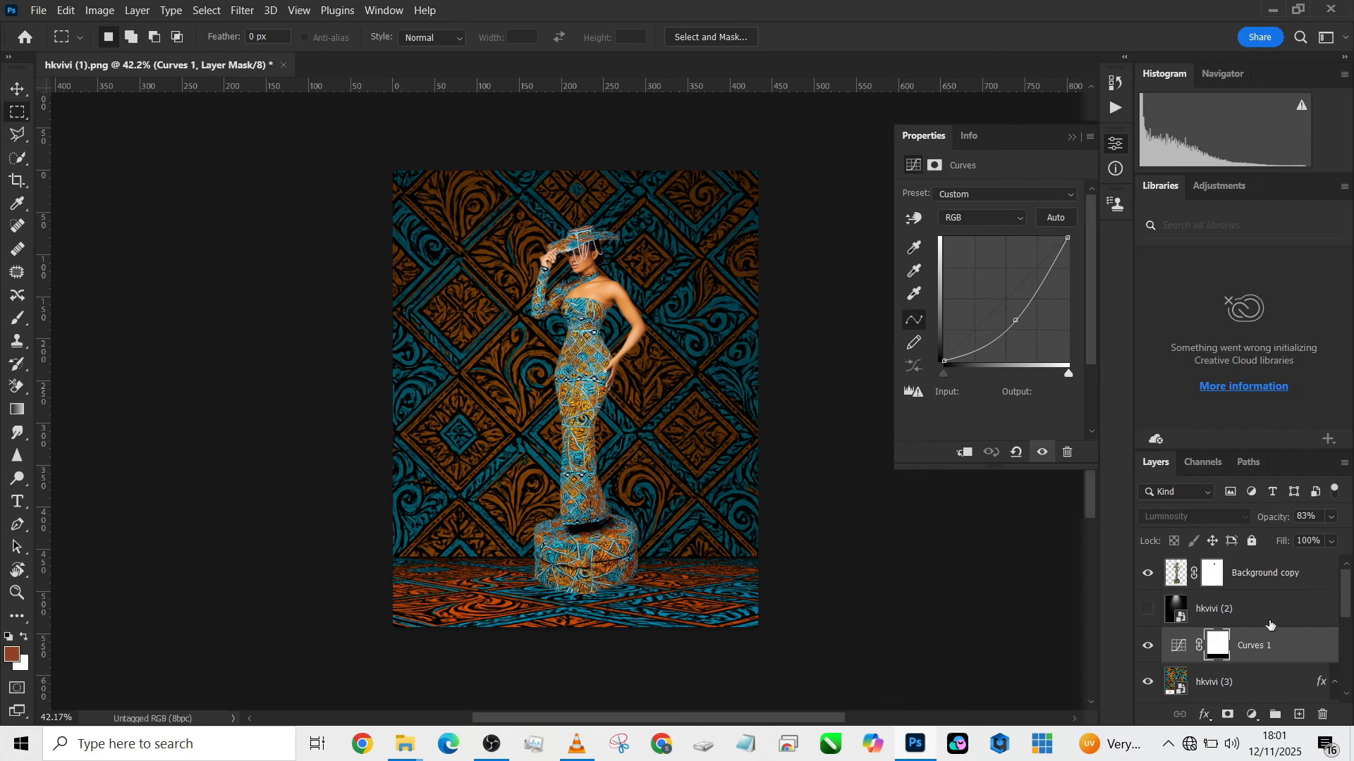
scroll(1257, 660, down, 2)
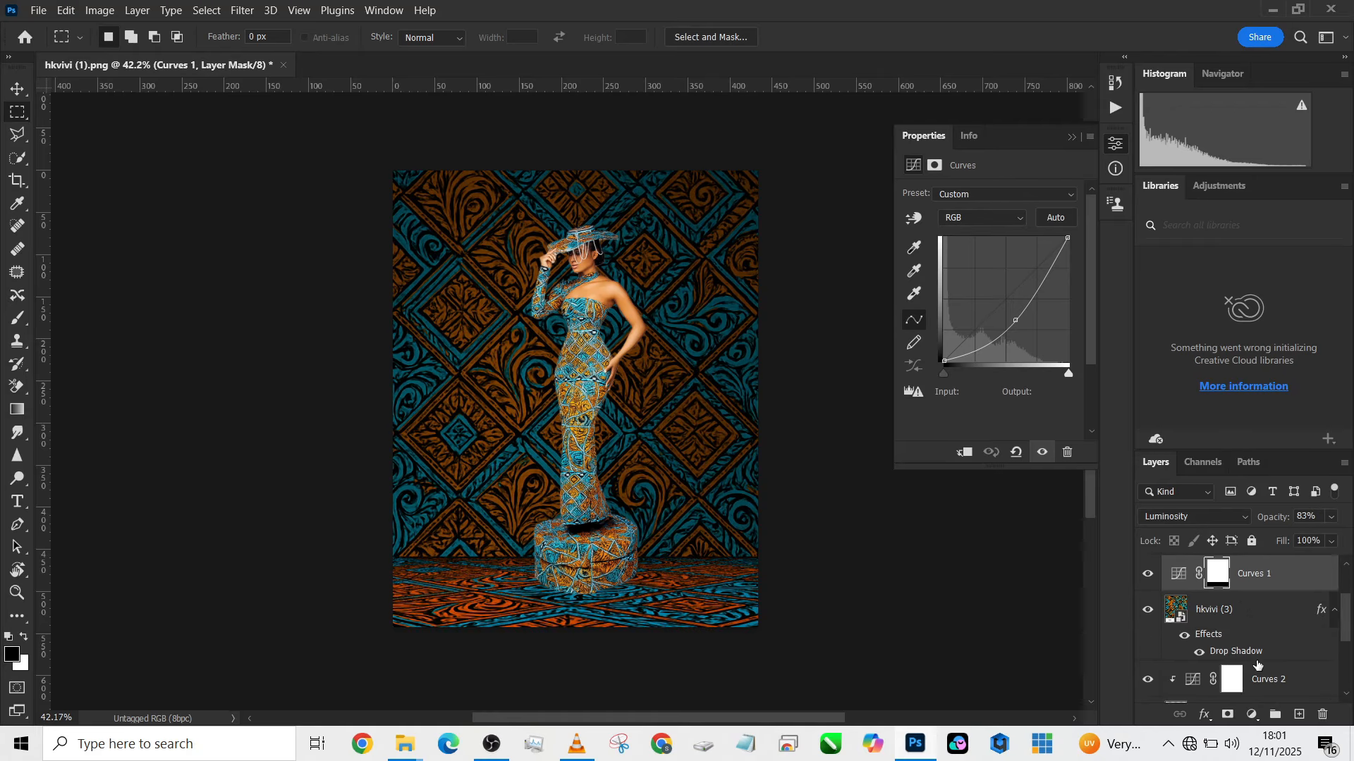
shift+click(1269, 645)
scroll(1272, 642, up, 2)
key(ctrl+g)
click(1148, 638)
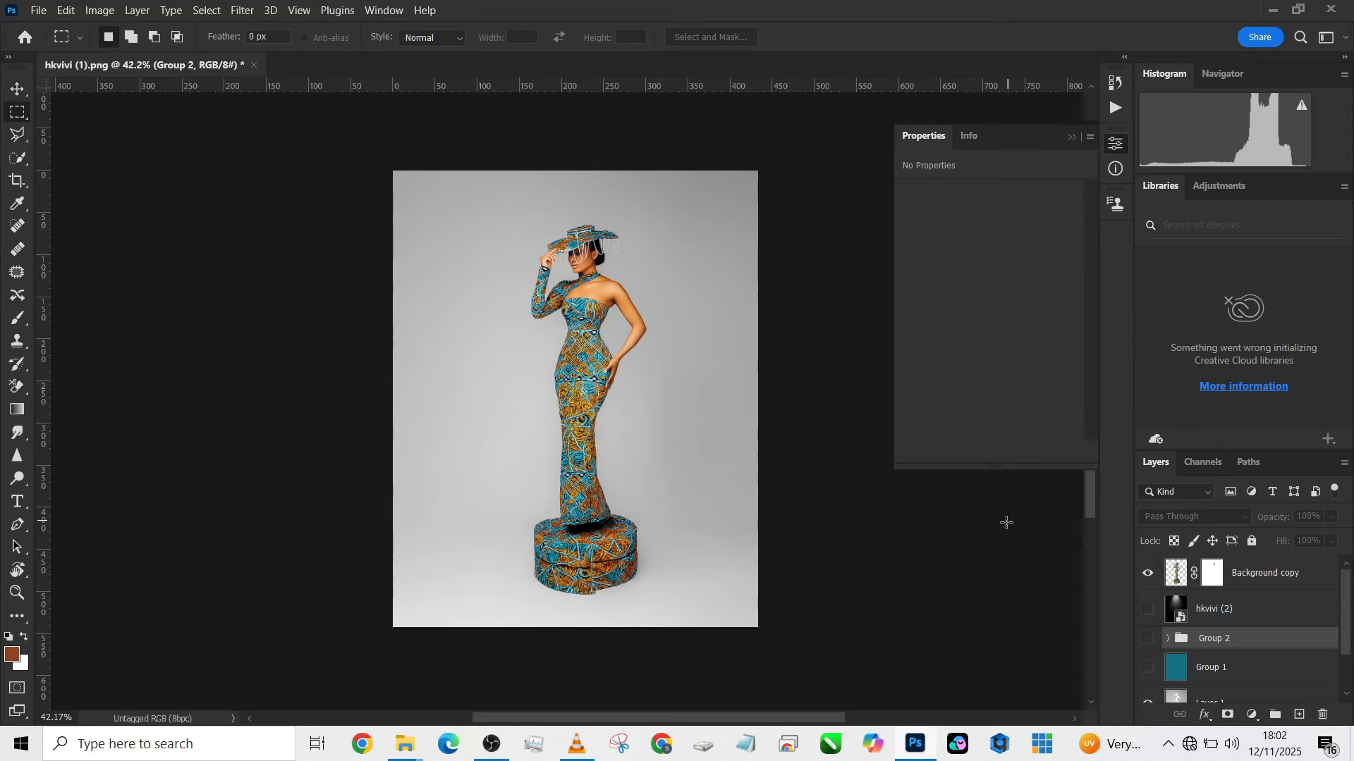
- Add a full-height vertical stripe near the image's left edge as a solid colour fill of 924326, above the hkvivi (2) layer
click(1272, 621)
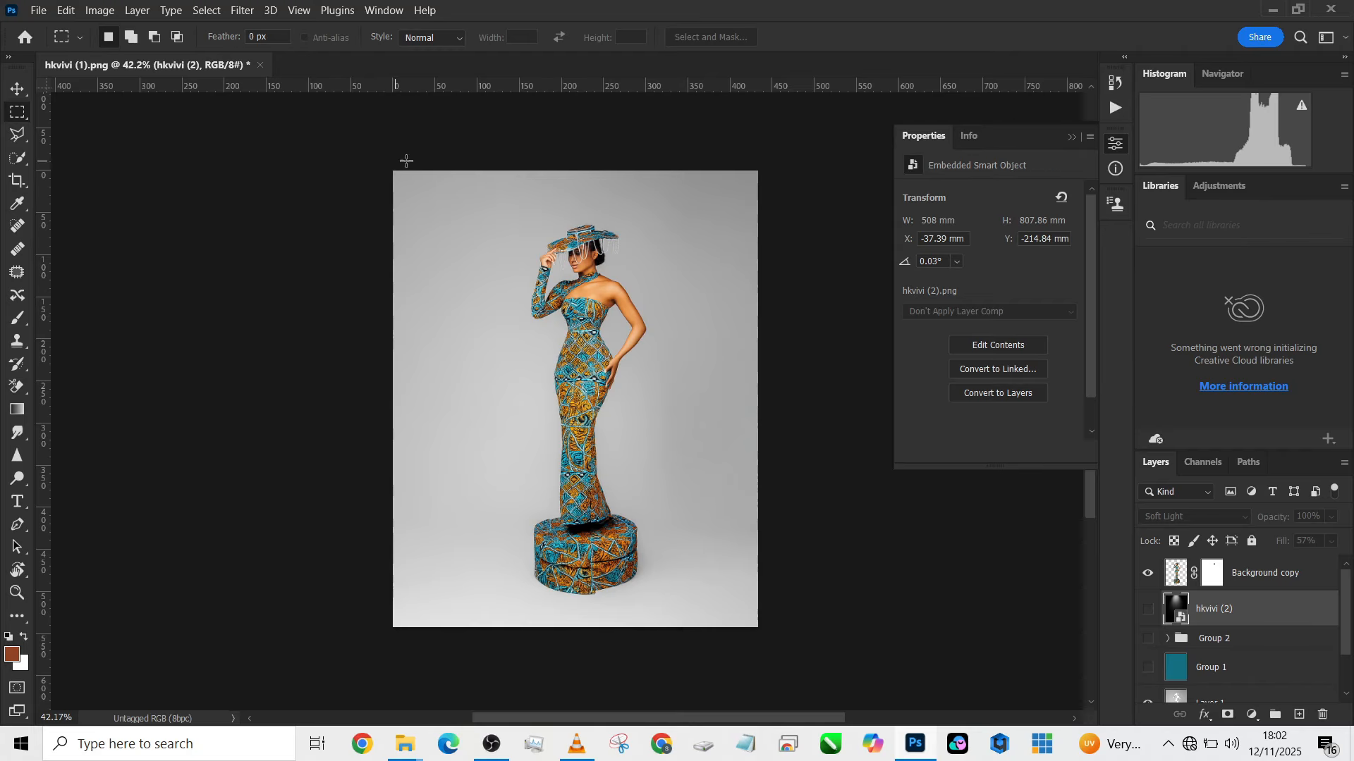
drag(427, 168, 461, 666)
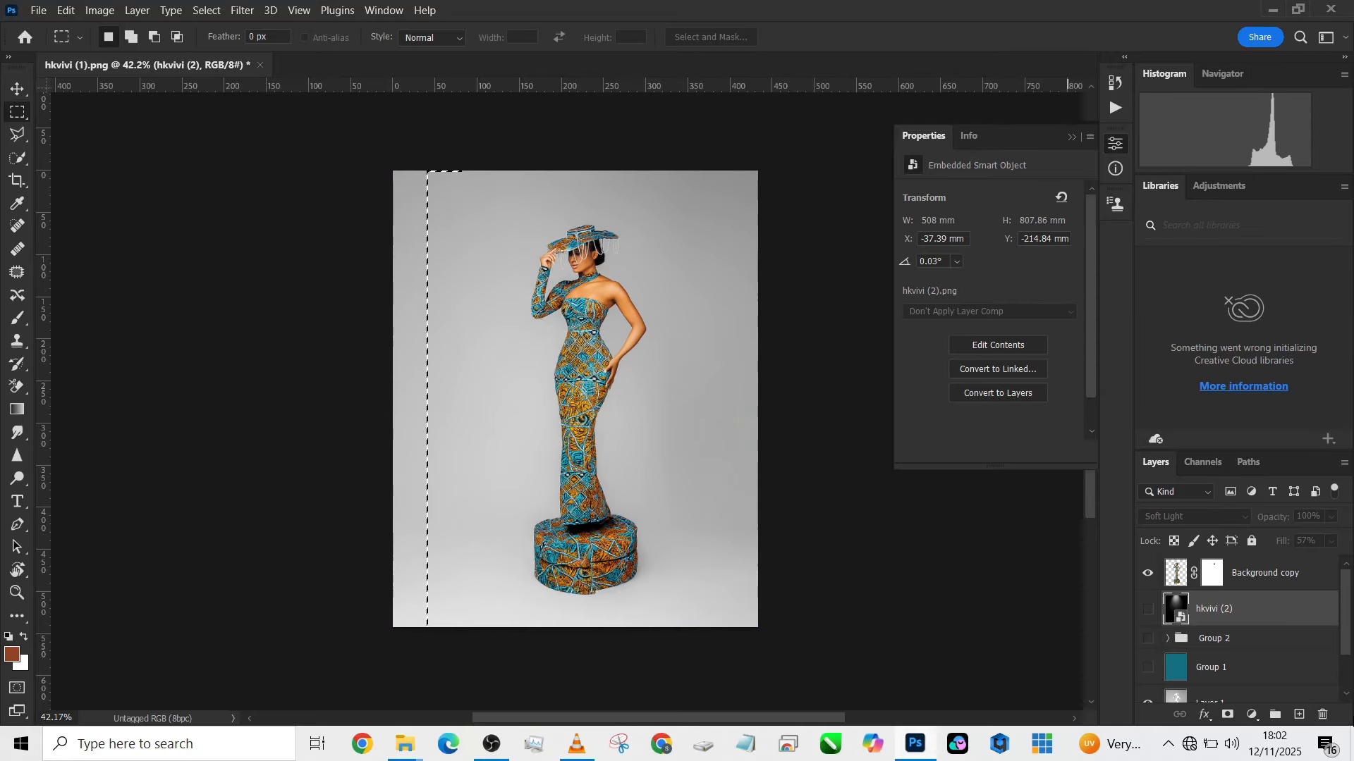
click(1251, 715)
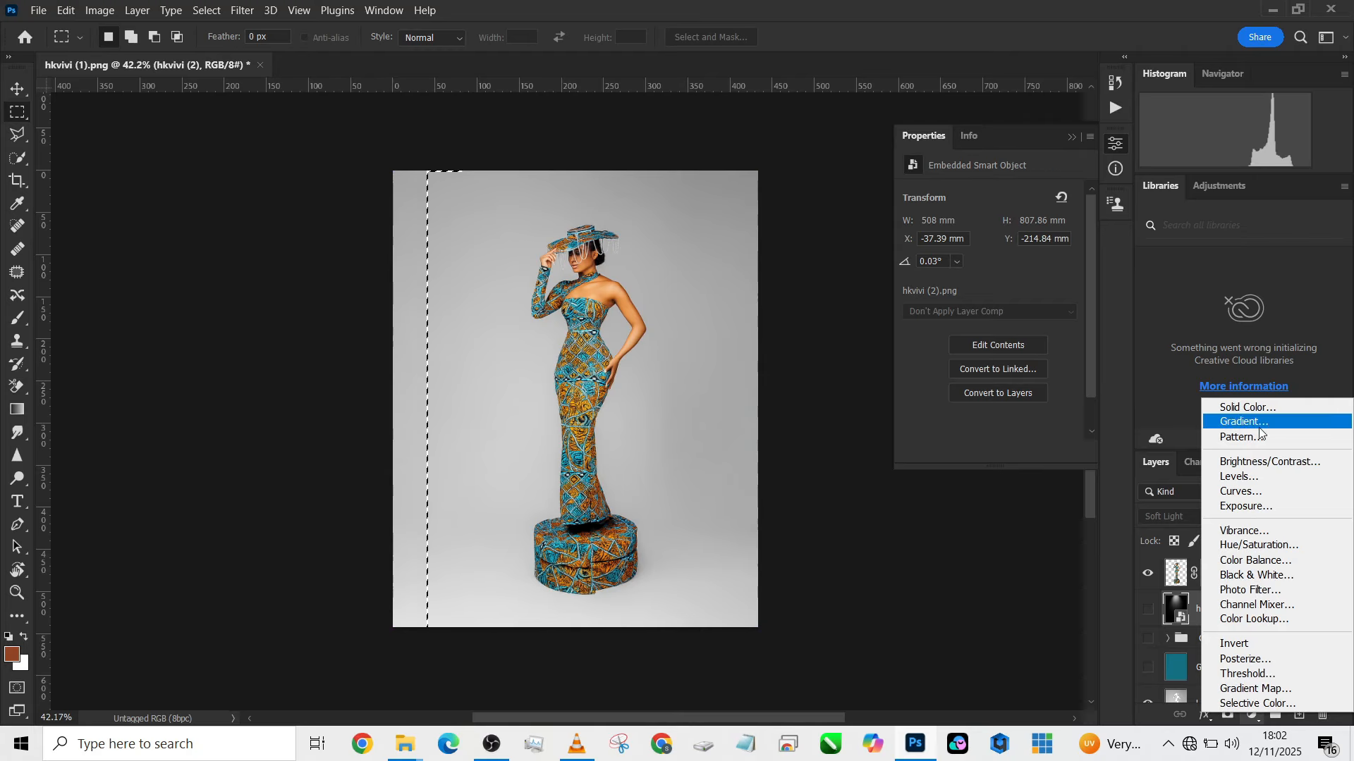
click(1248, 407)
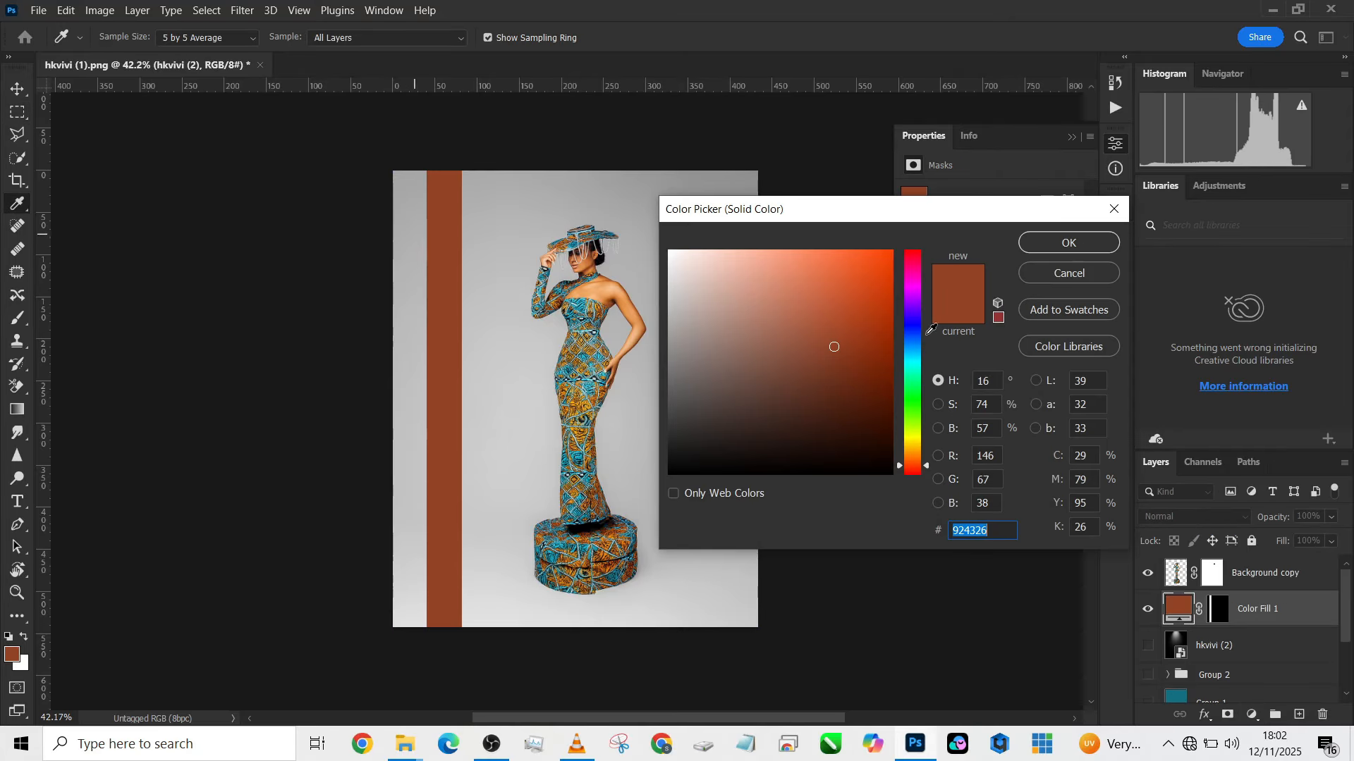
click(1076, 242)
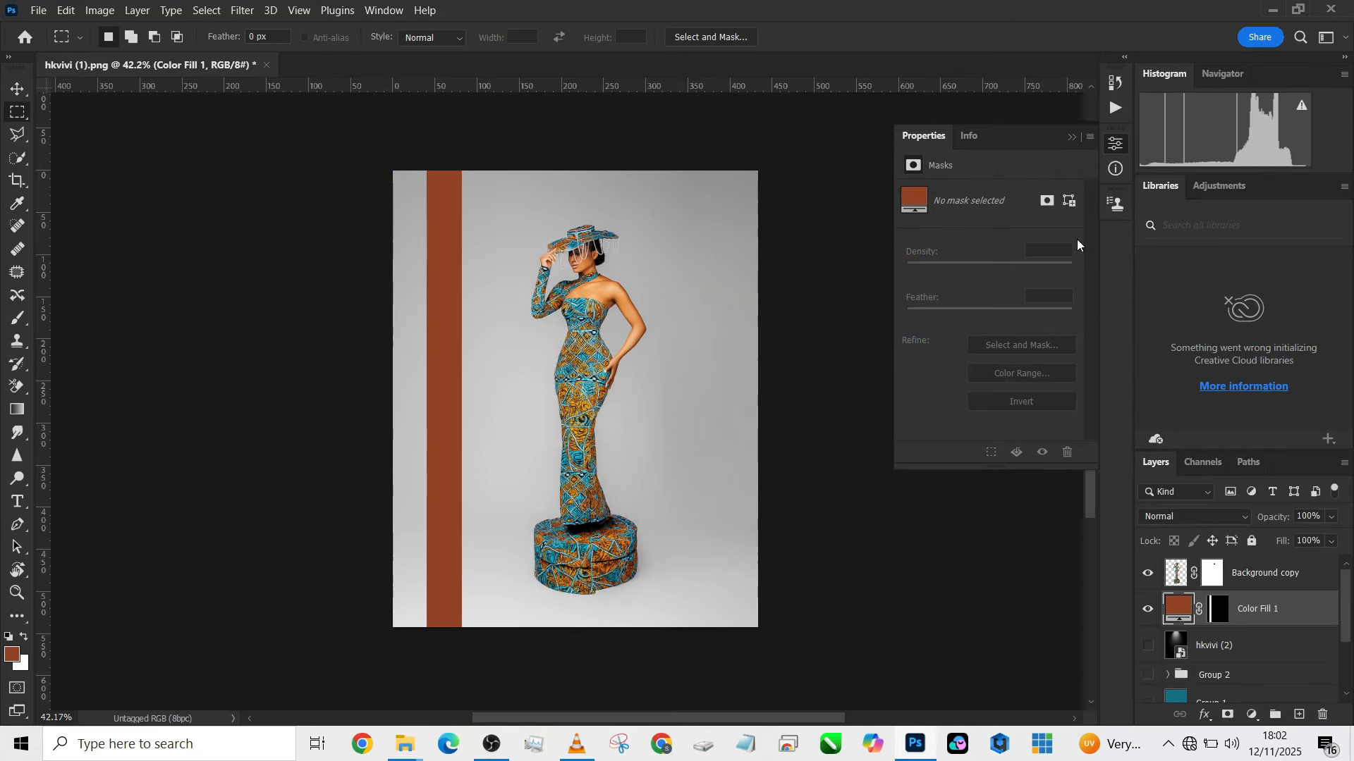
- Duplicate the brown stripe five times at even spacing across the backdrop and merge all six stripe layers into one
key(v)
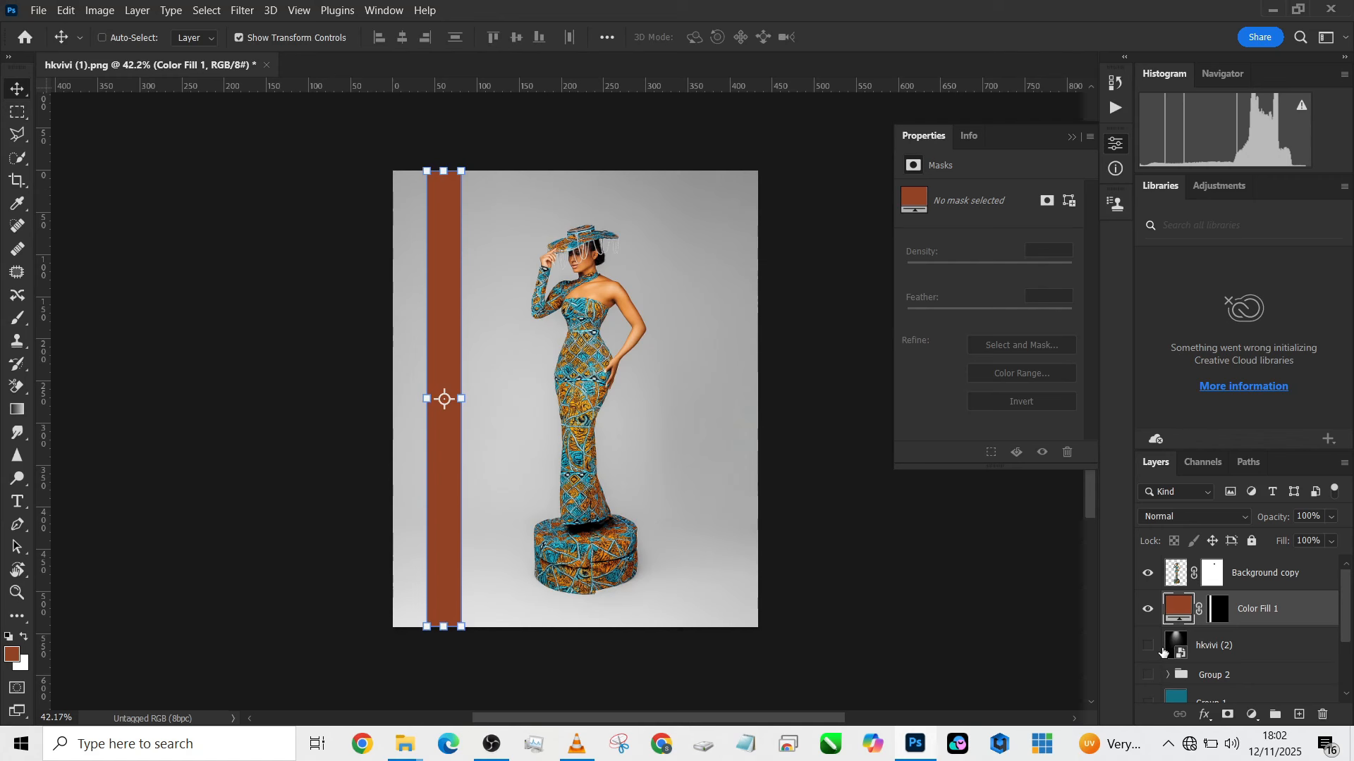
drag(447, 459, 717, 459)
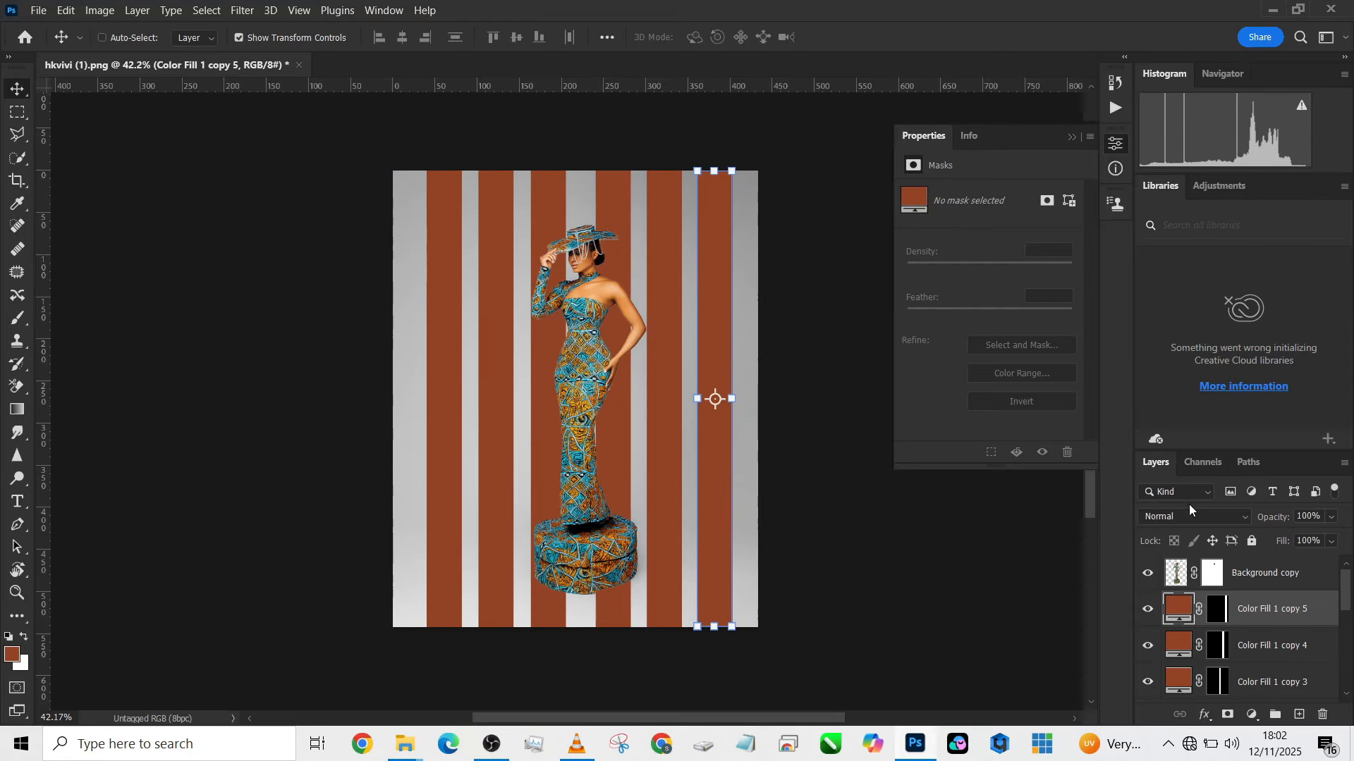
scroll(1242, 661, down, 4)
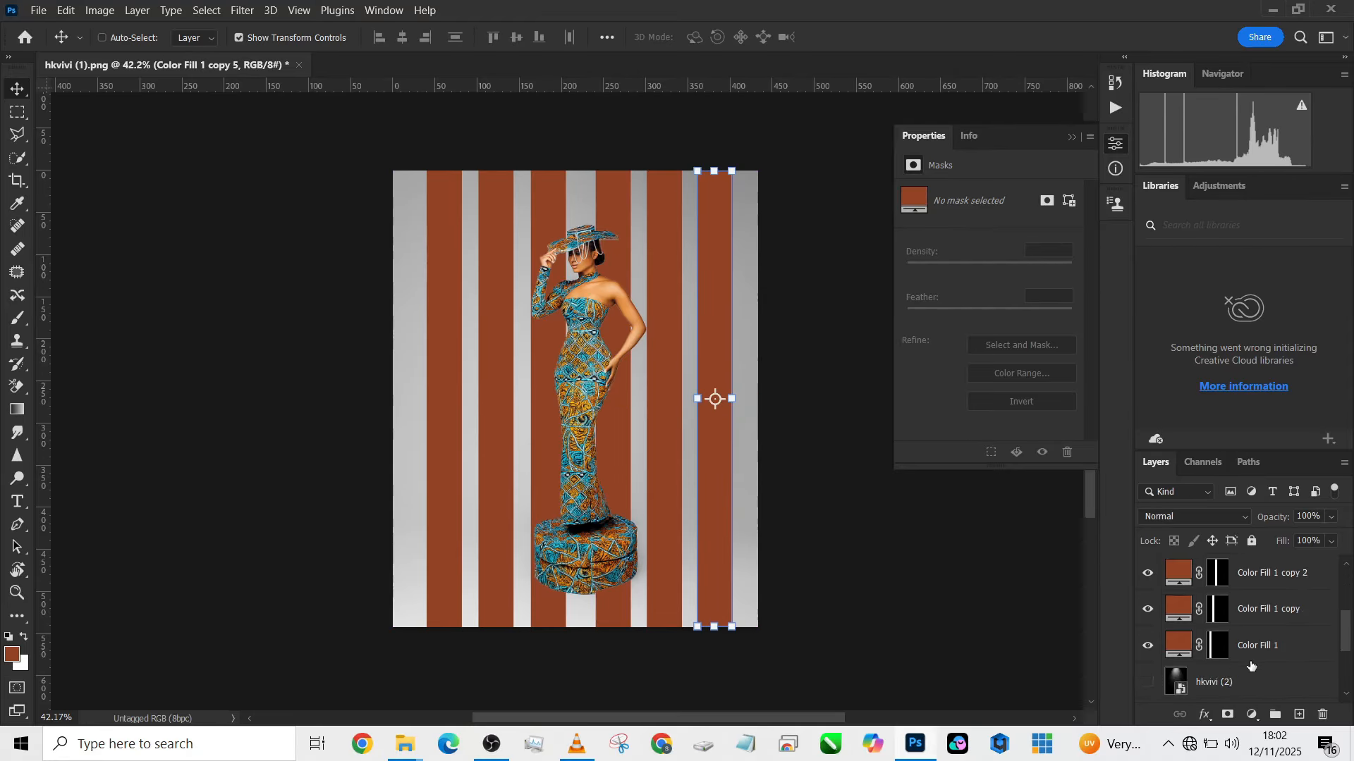
shift+click(1303, 647)
right_click(1302, 644)
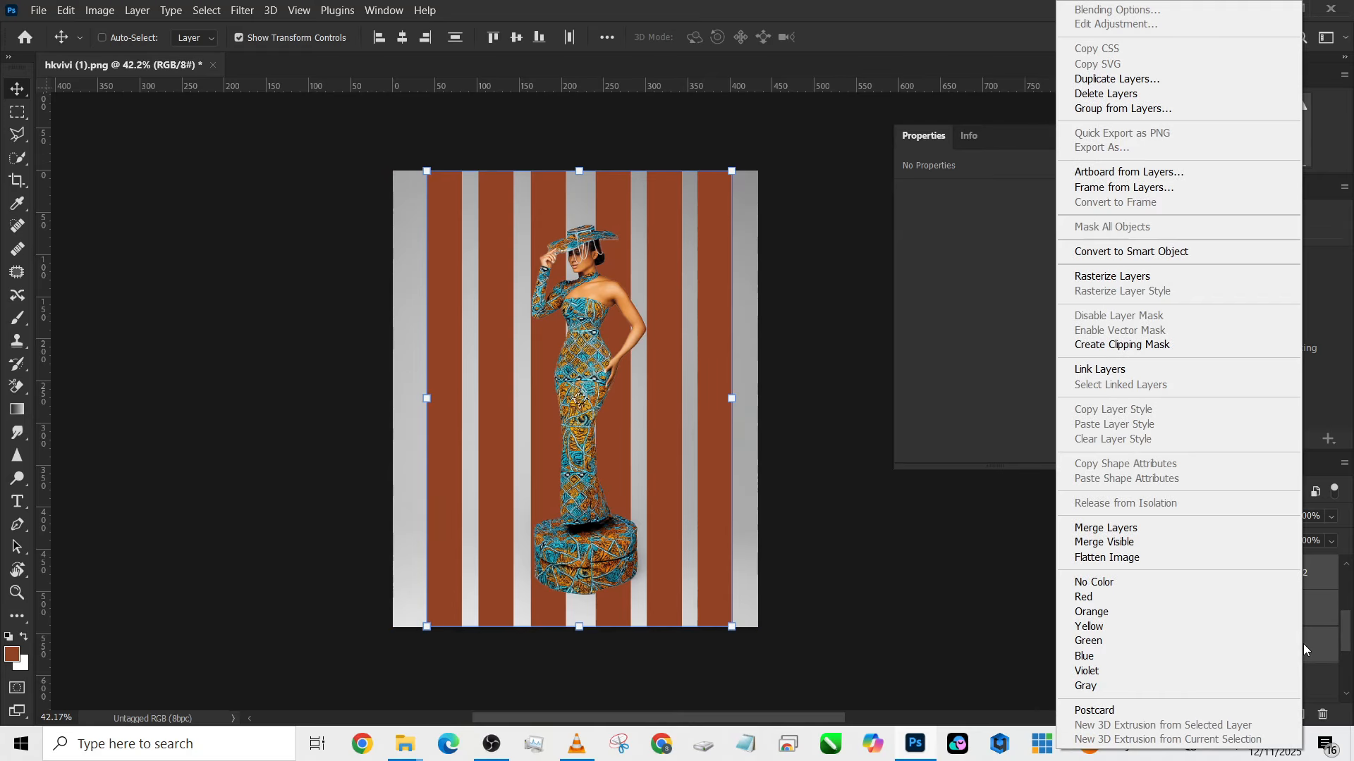
click(1113, 529)
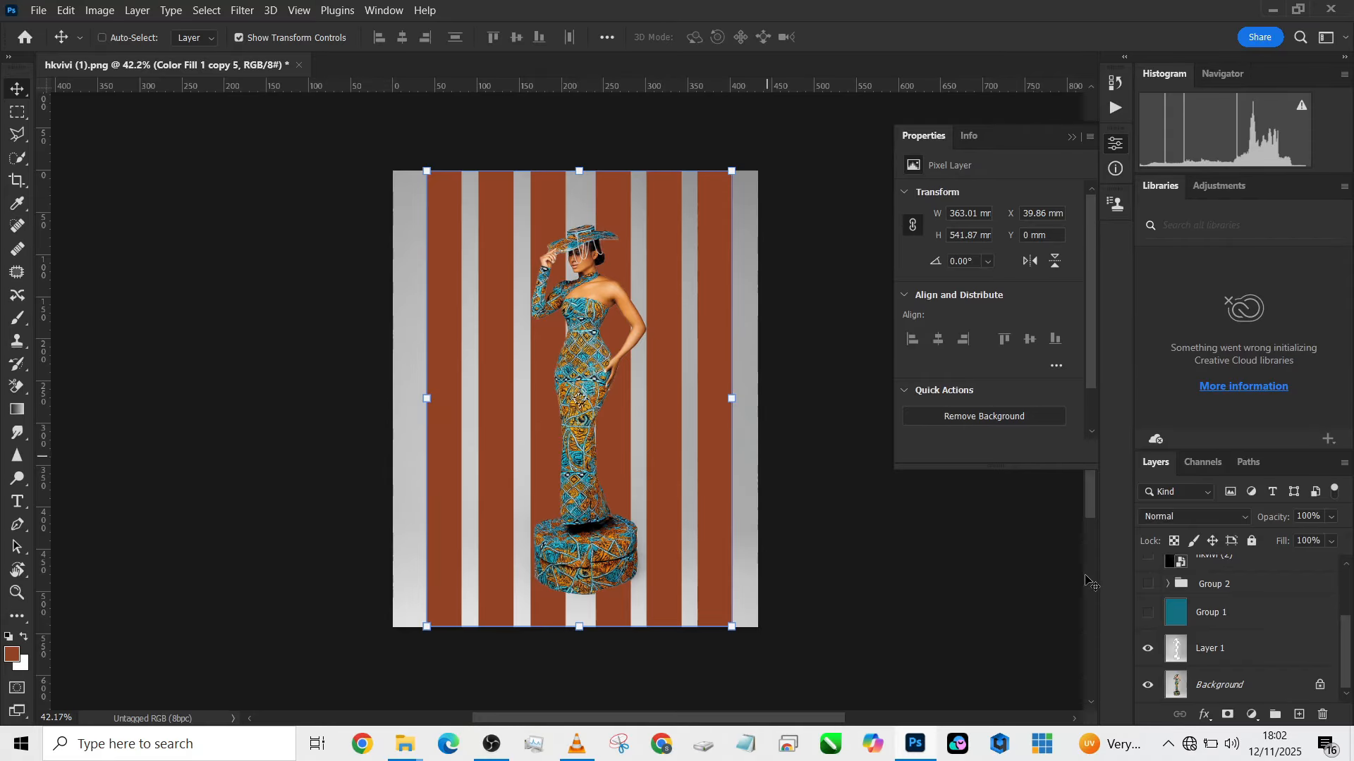
- Select the full-width floor area of the merged stripes, about 88 mm tall, and cut it onto a new layer
scroll(1271, 654, up, 2)
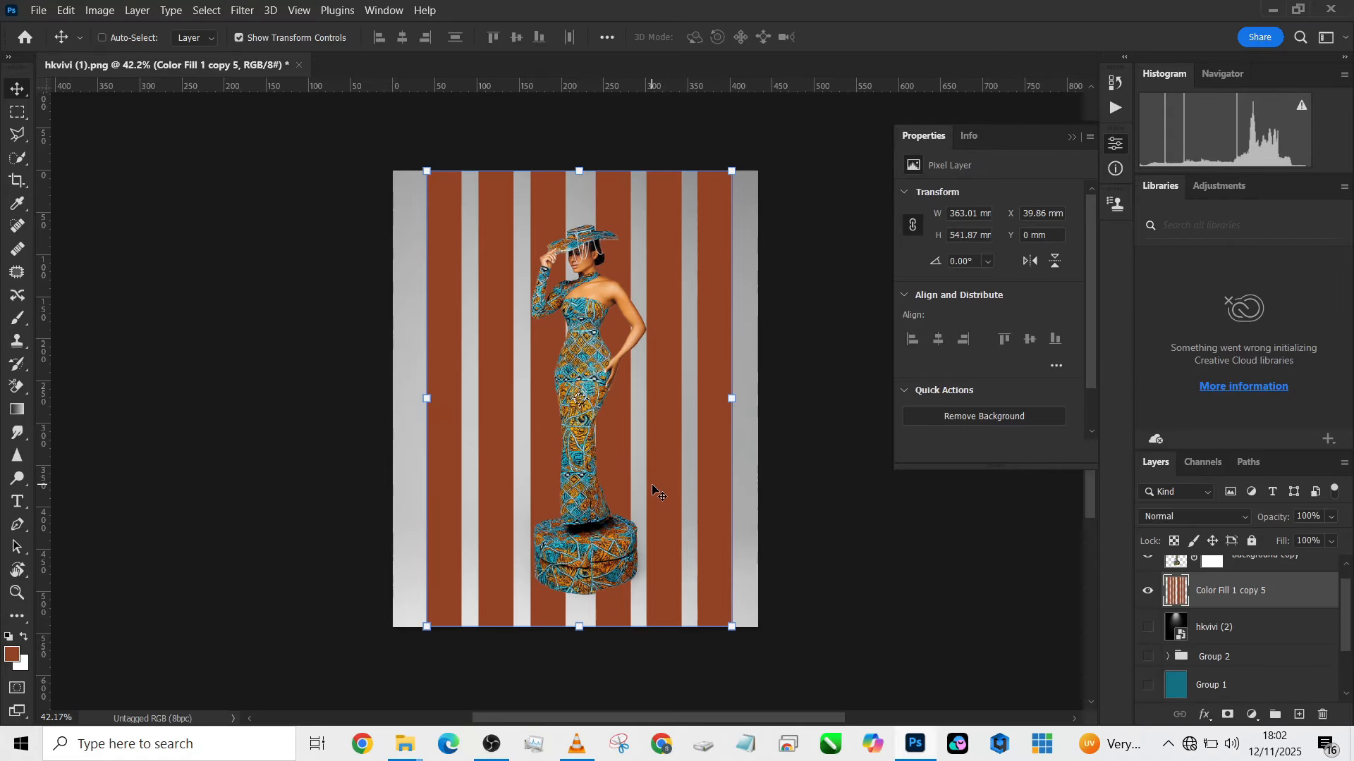
click(18, 114)
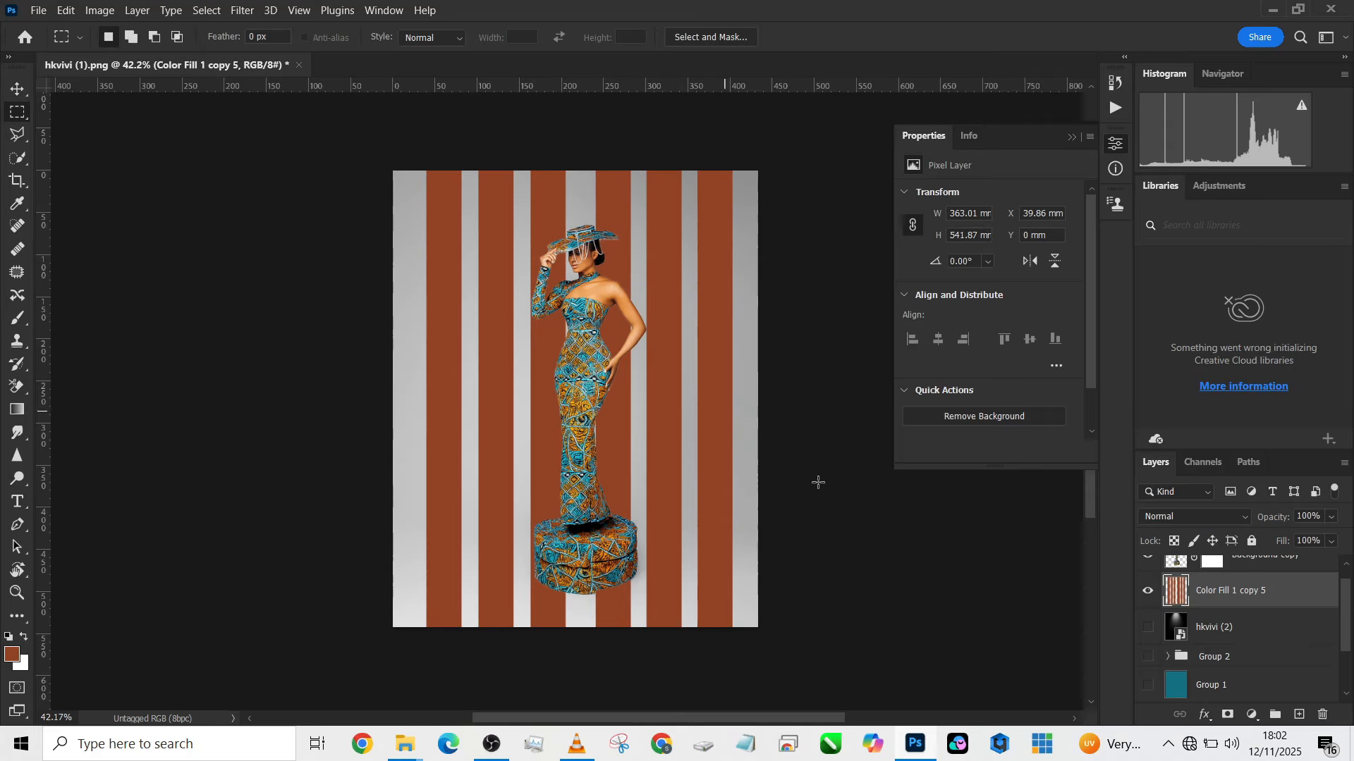
drag(763, 676, 300, 554)
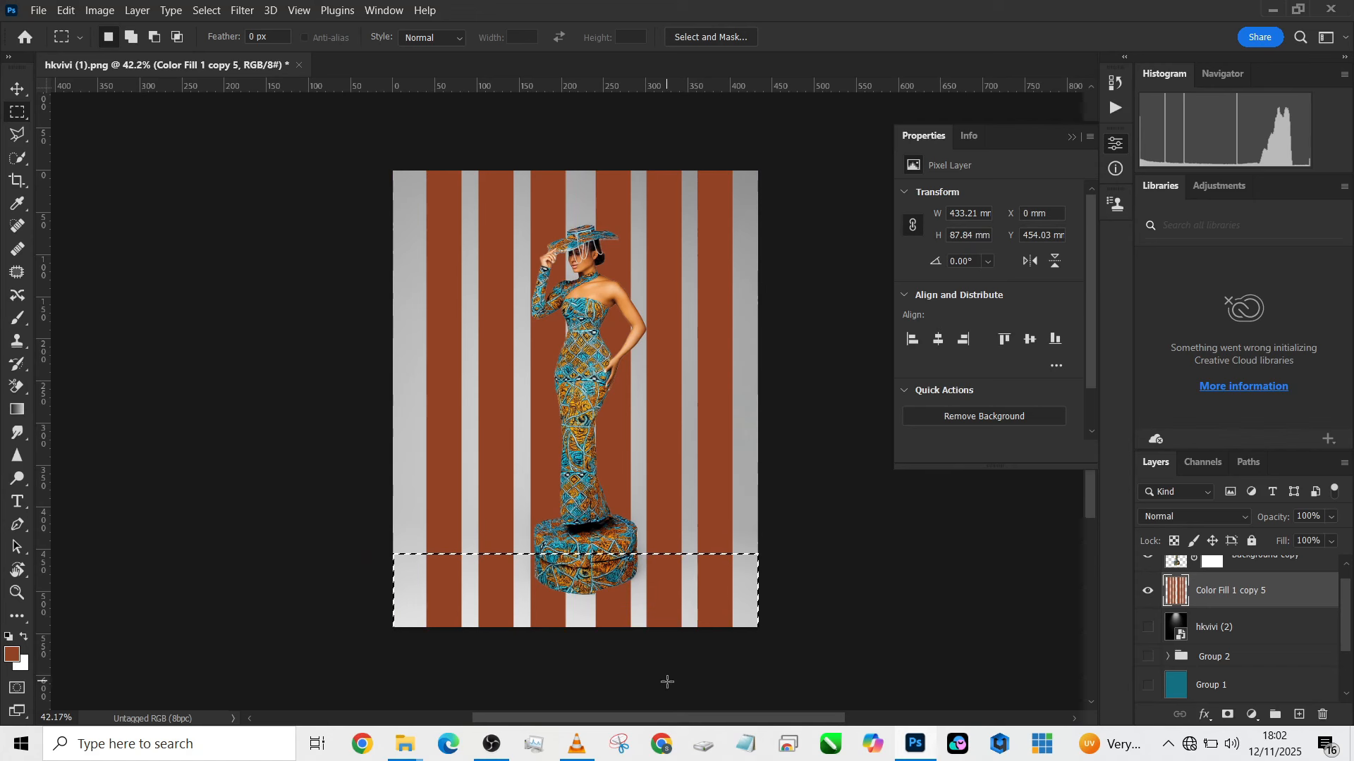
right_click(658, 625)
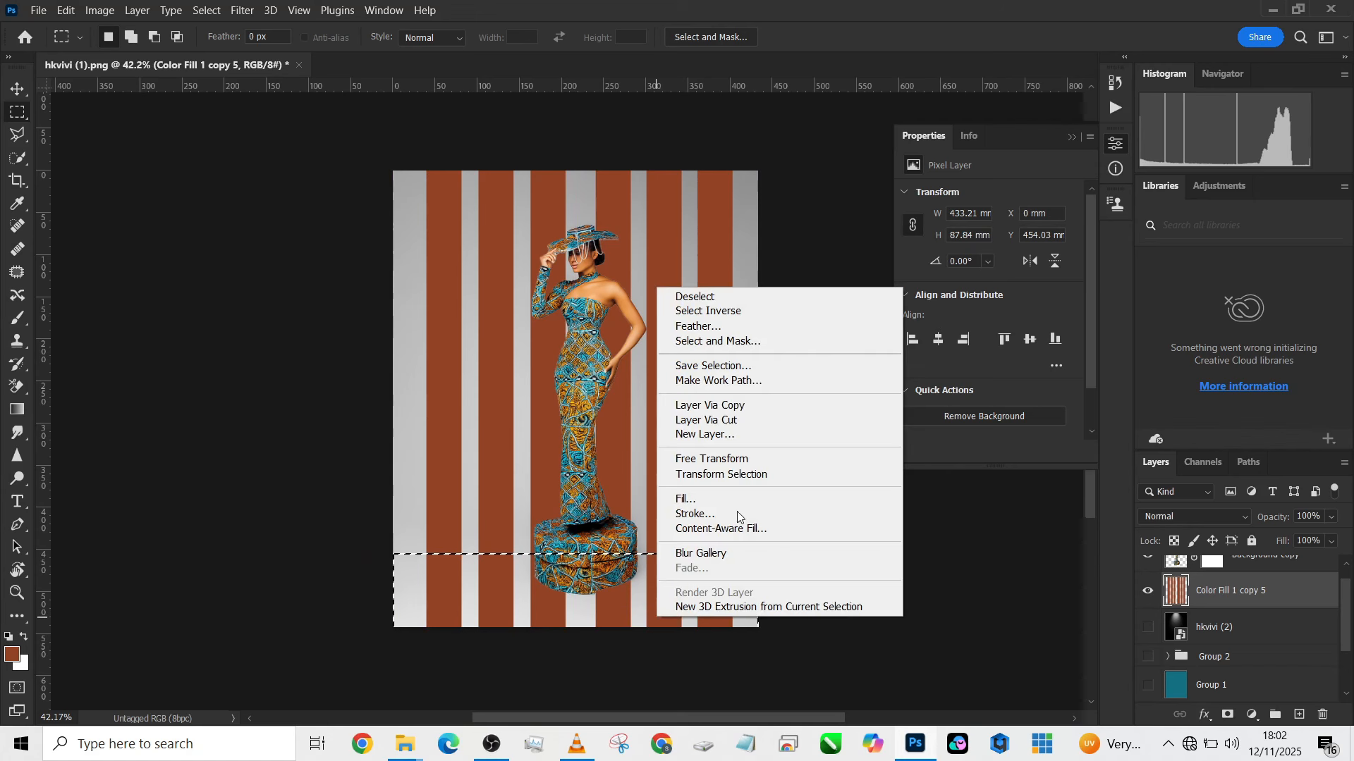
click(722, 419)
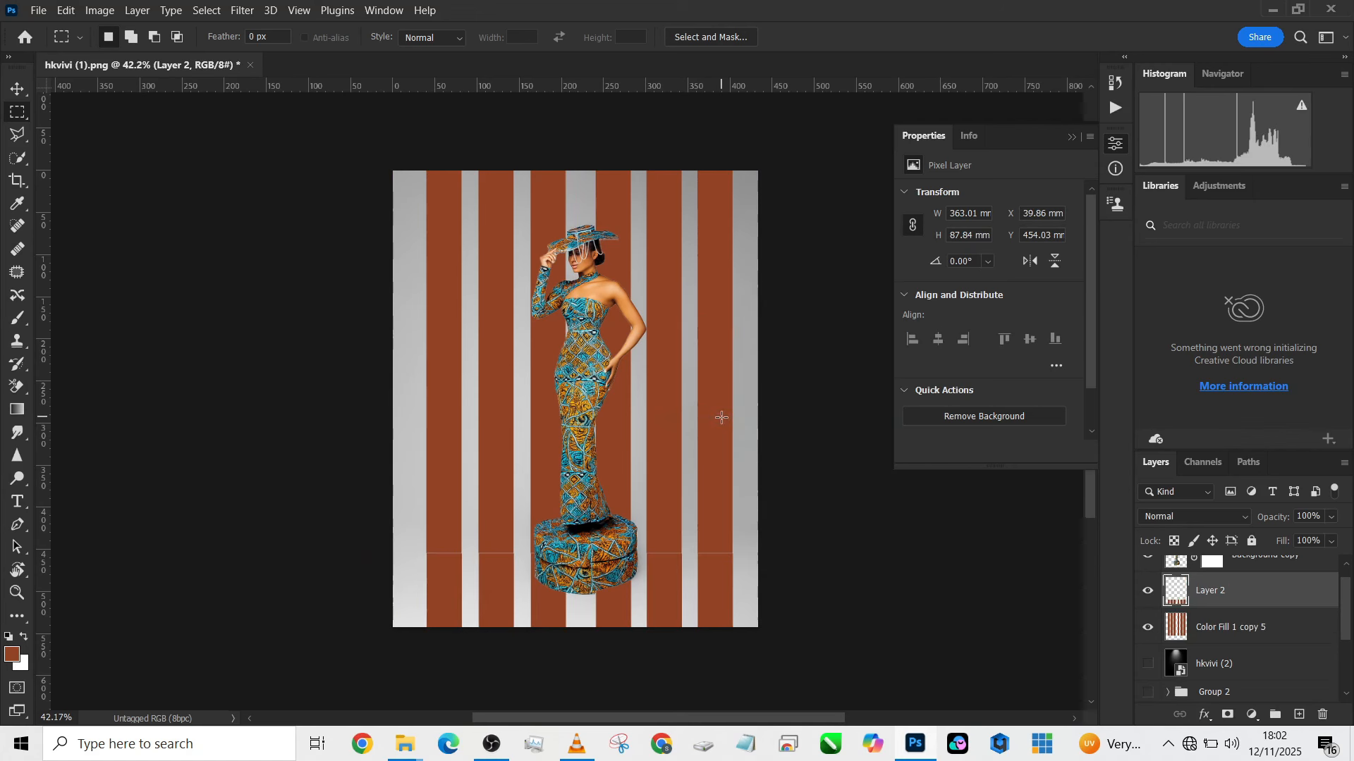
- Apply a perspective transform to the cut floor stripes, spreading their lower edge to about 1058 mm wide while keeping the upper edge aligned with the wall stripes
key(ctrl+t)
right_click(636, 602)
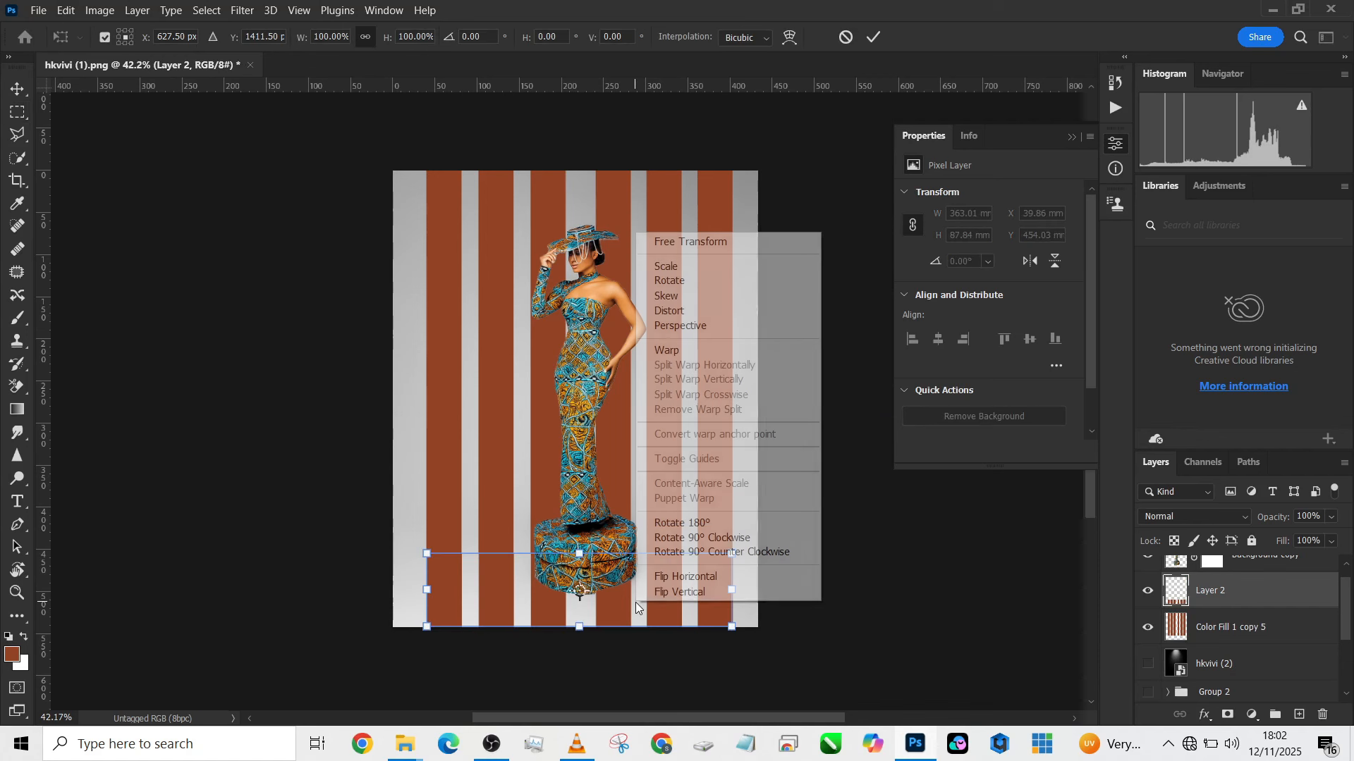
click(692, 328)
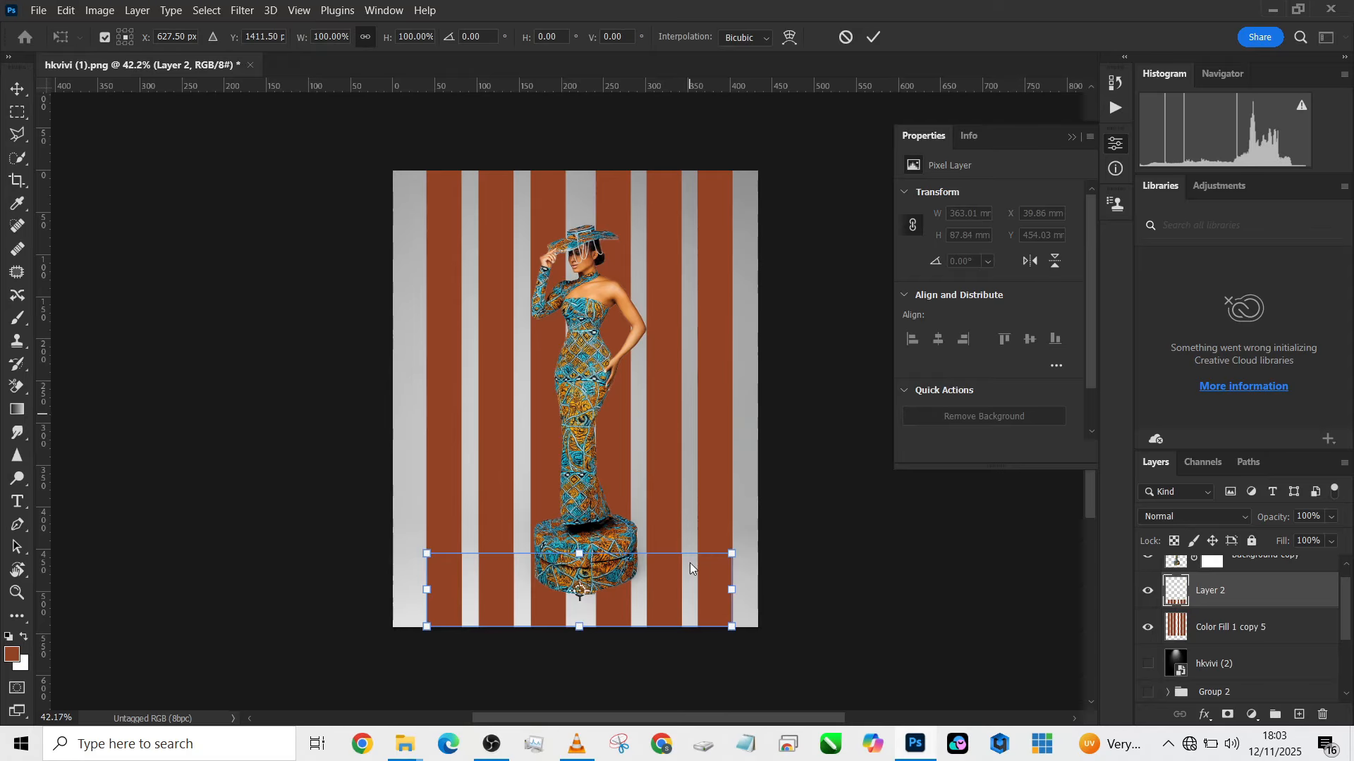
scroll(698, 594, down, 5)
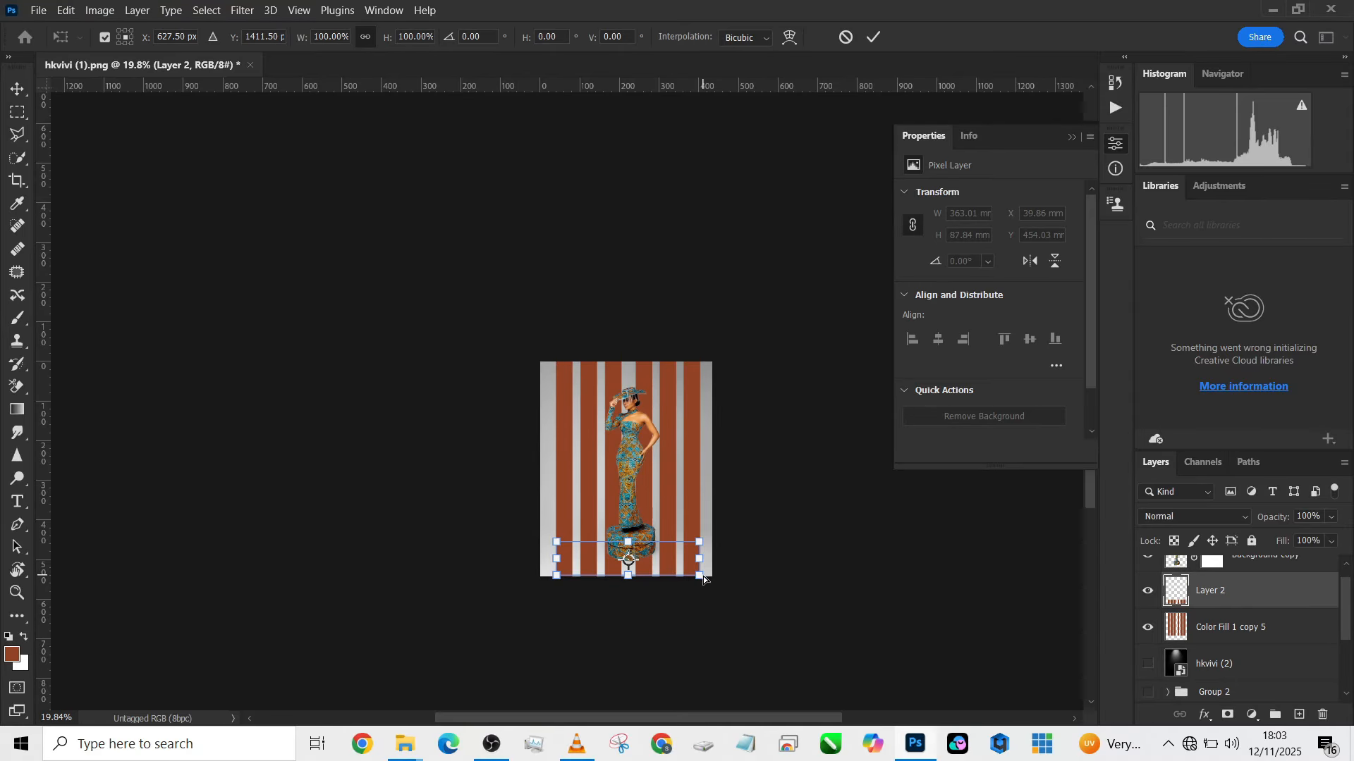
drag(700, 575, 836, 634)
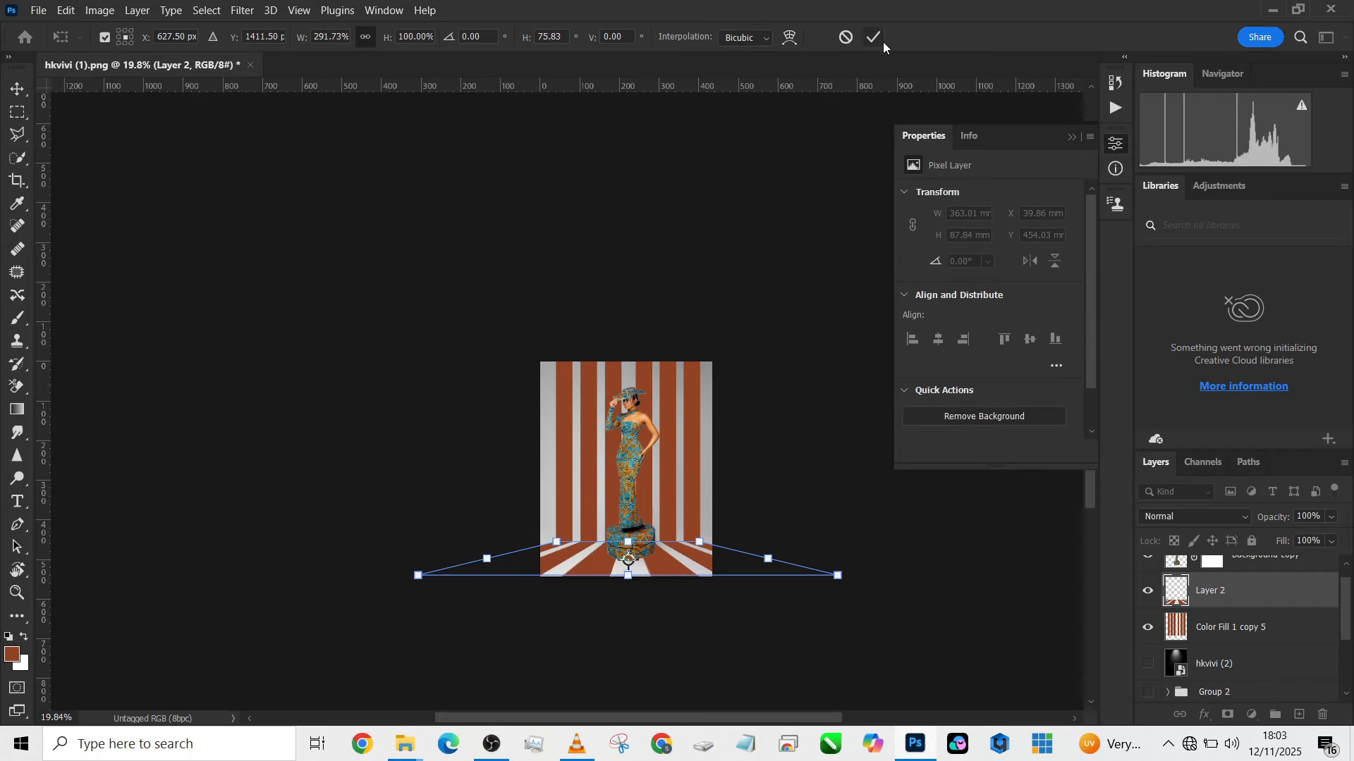
mouse_move(844, 578)
mouse_down()
mouse_move(875, 589)
mouse_move(852, 581)
mouse_up()
key(ctrl+z)
key(ctrl+z)
drag(629, 574, 629, 638)
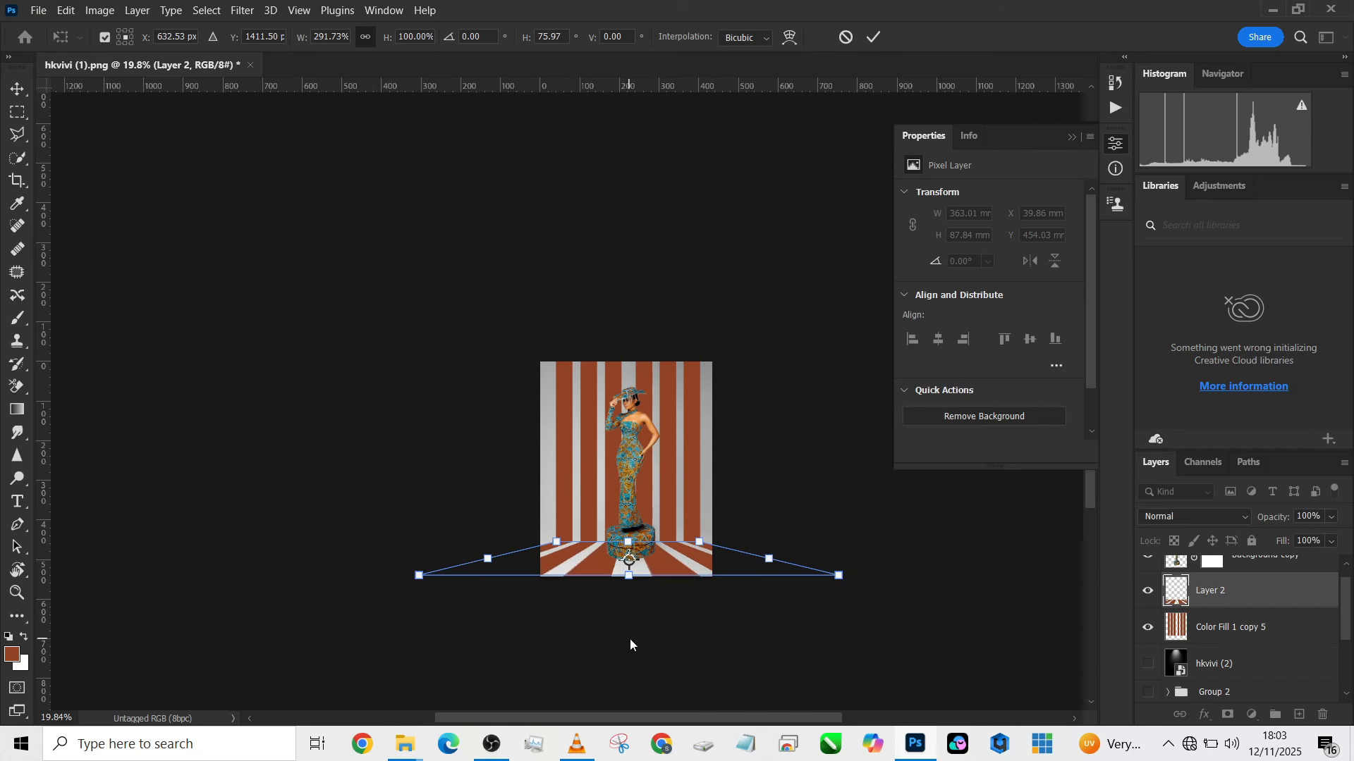
click(875, 38)
scroll(597, 480, up, 5)
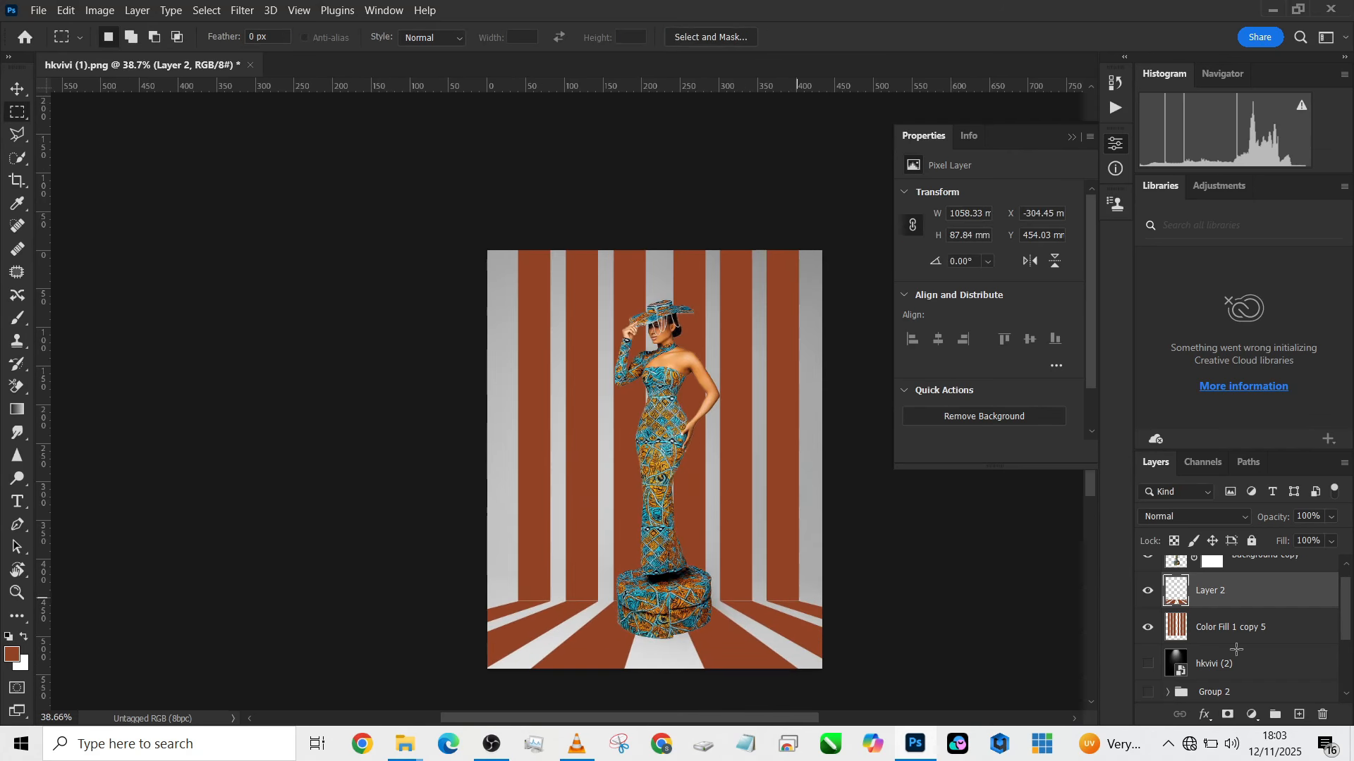
- Nudge the wall stripes layer (Color Fill 1 copy 5) down to Y 0.71 mm to meet the floor stripes
shift+click(1297, 631)
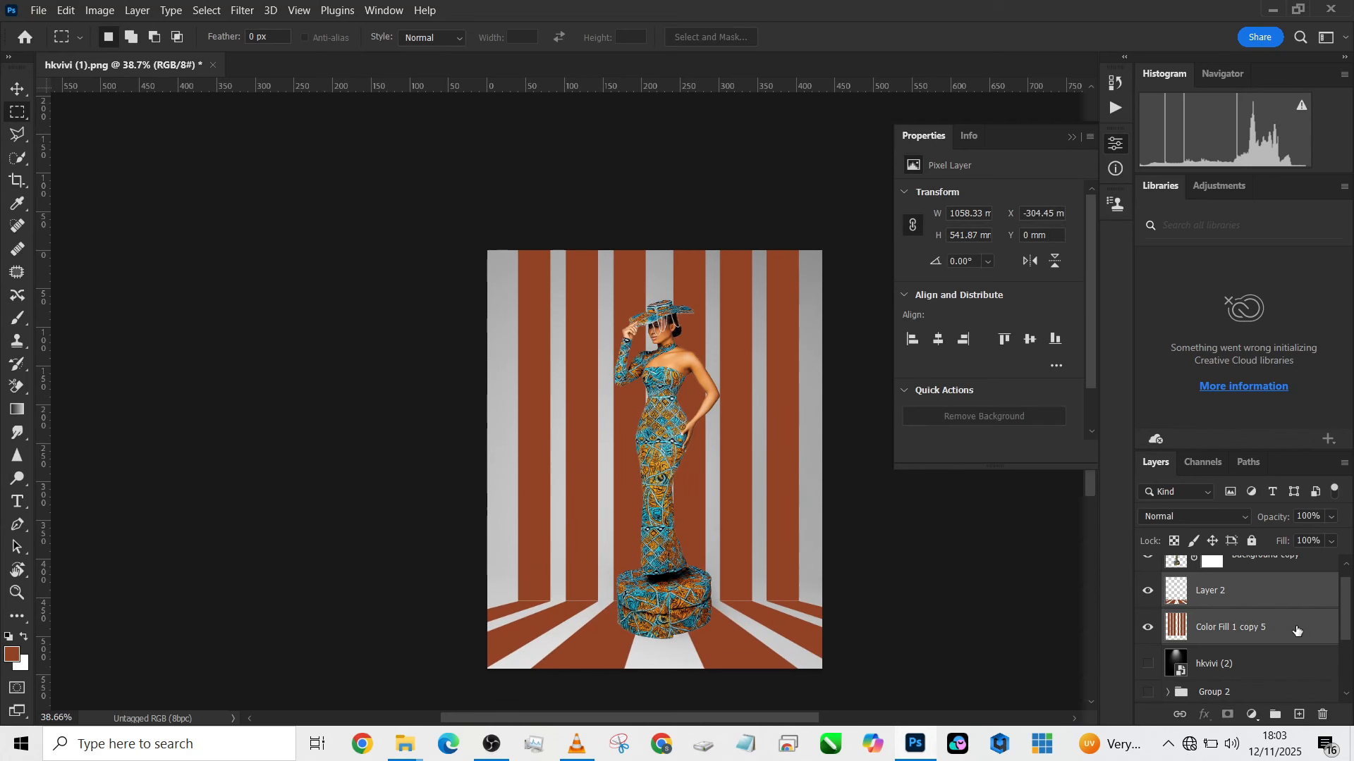
click(1307, 643)
key(v)
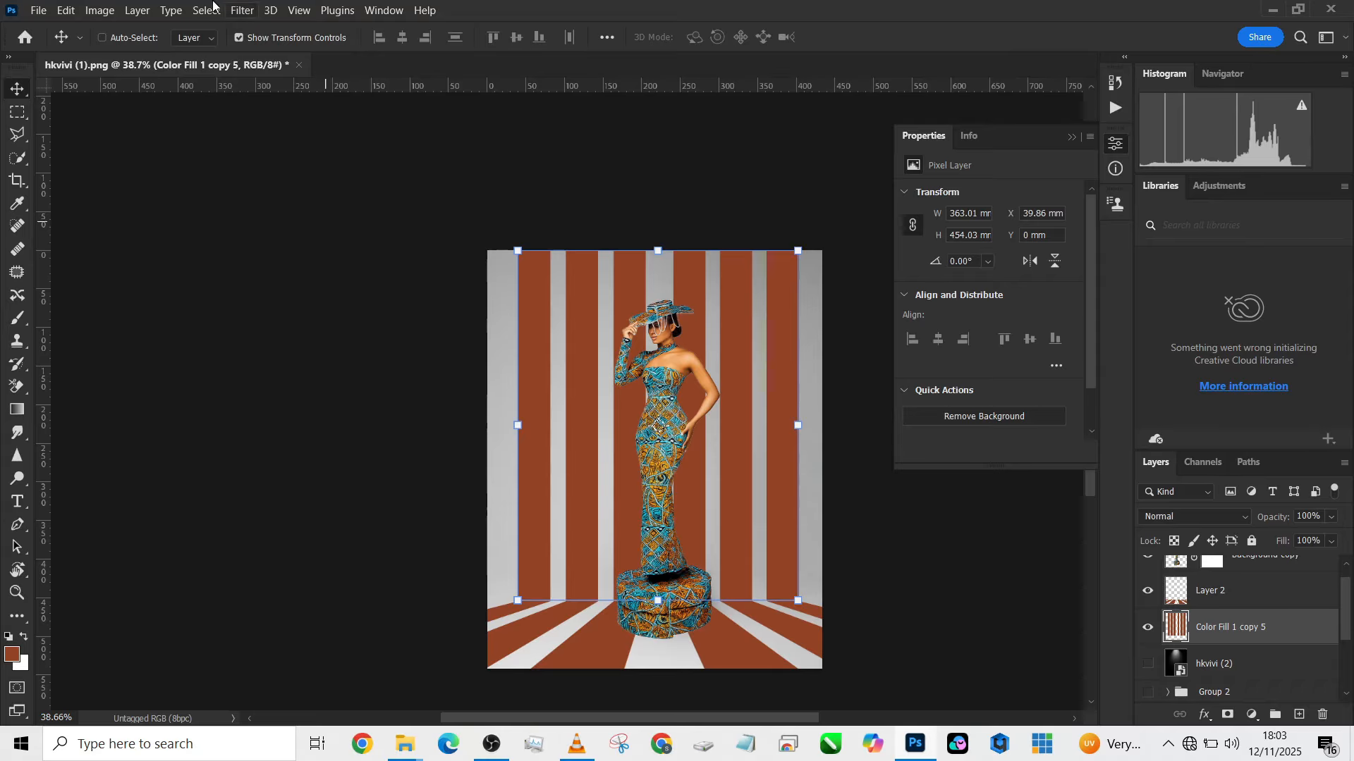
key(Down)
key(Down)
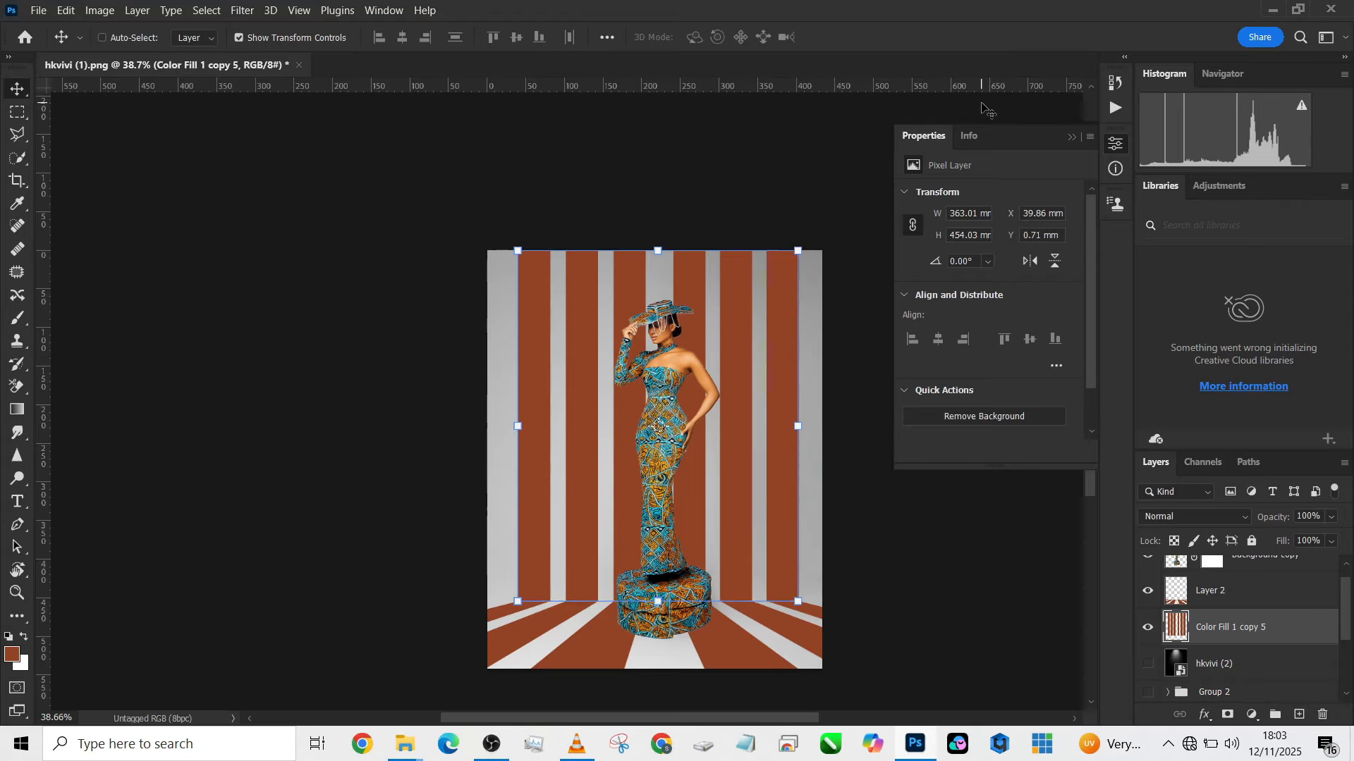
- Merge the wall and floor stripe layers into one and set the merged layer's blend mode to Multiply
click(20, 117)
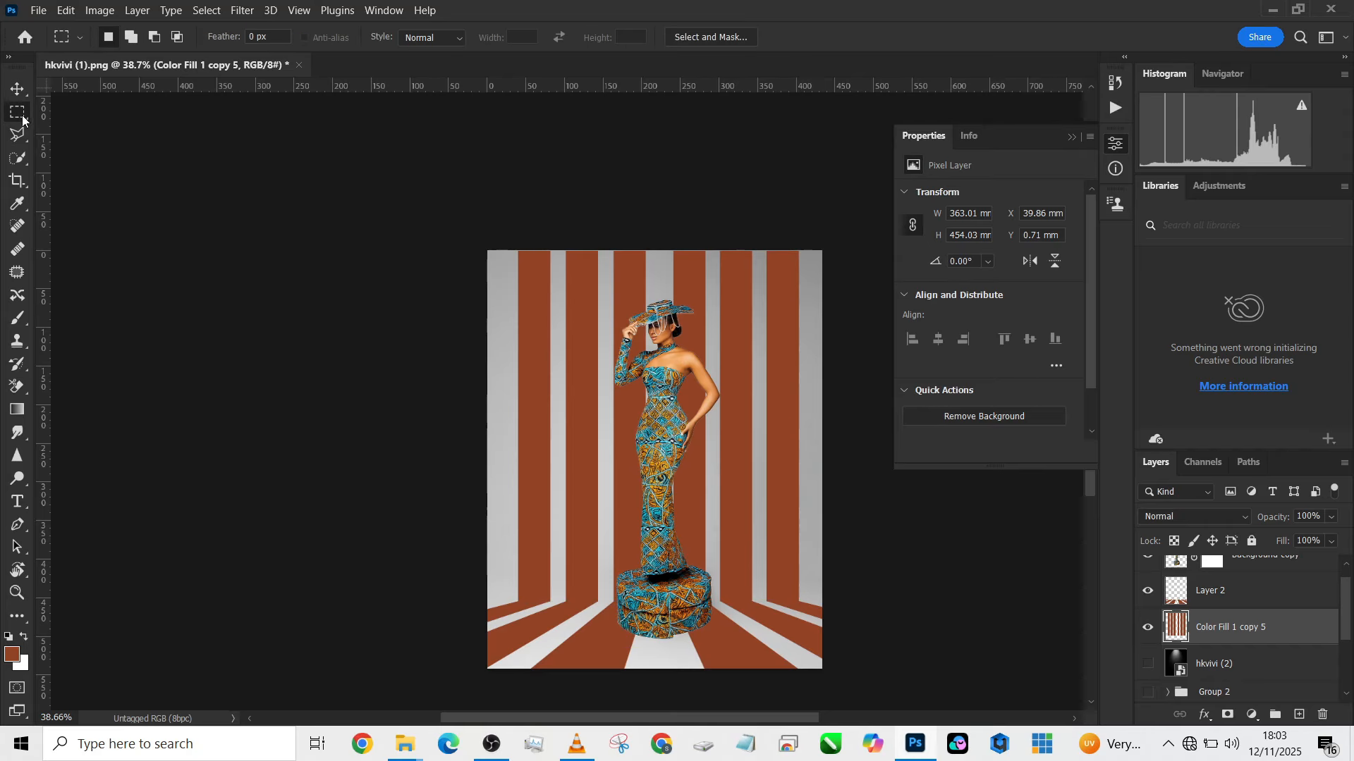
shift+click(1251, 605)
right_click(1250, 599)
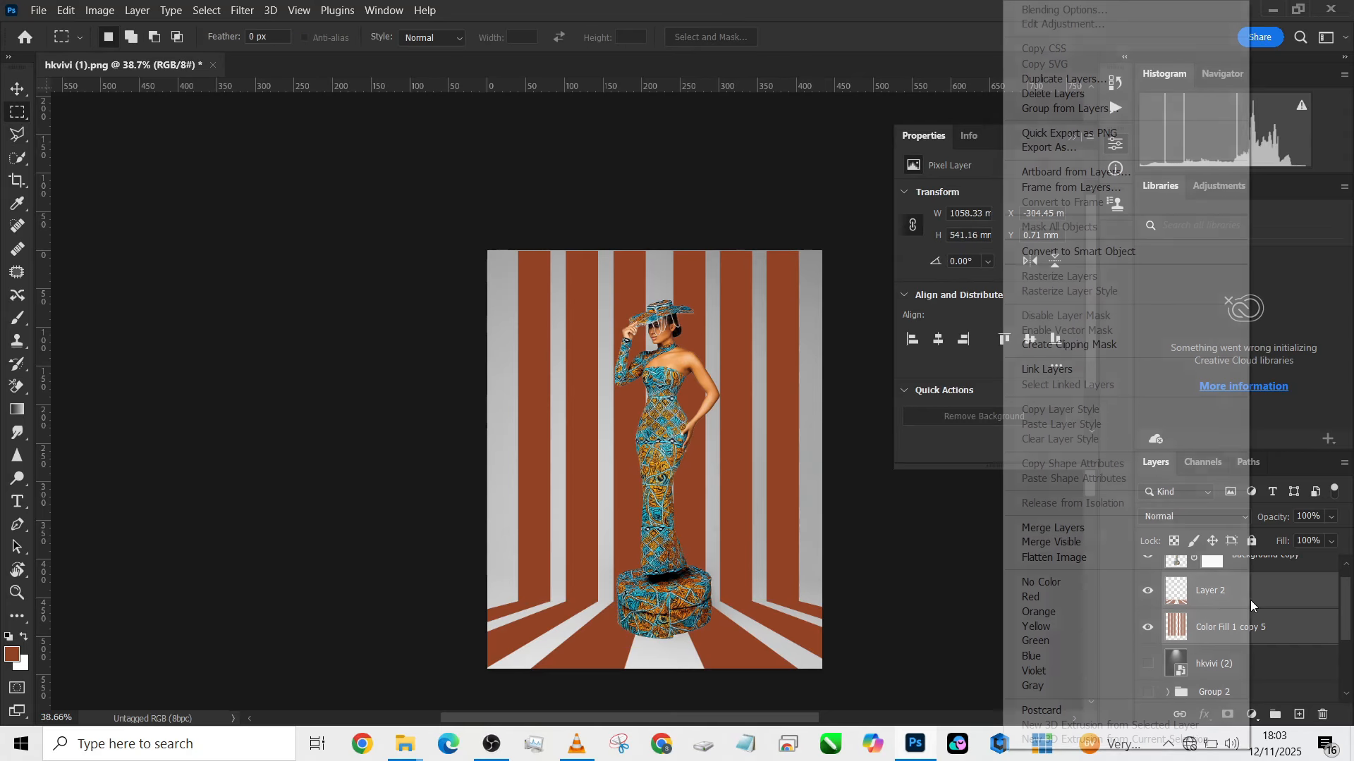
click(1109, 527)
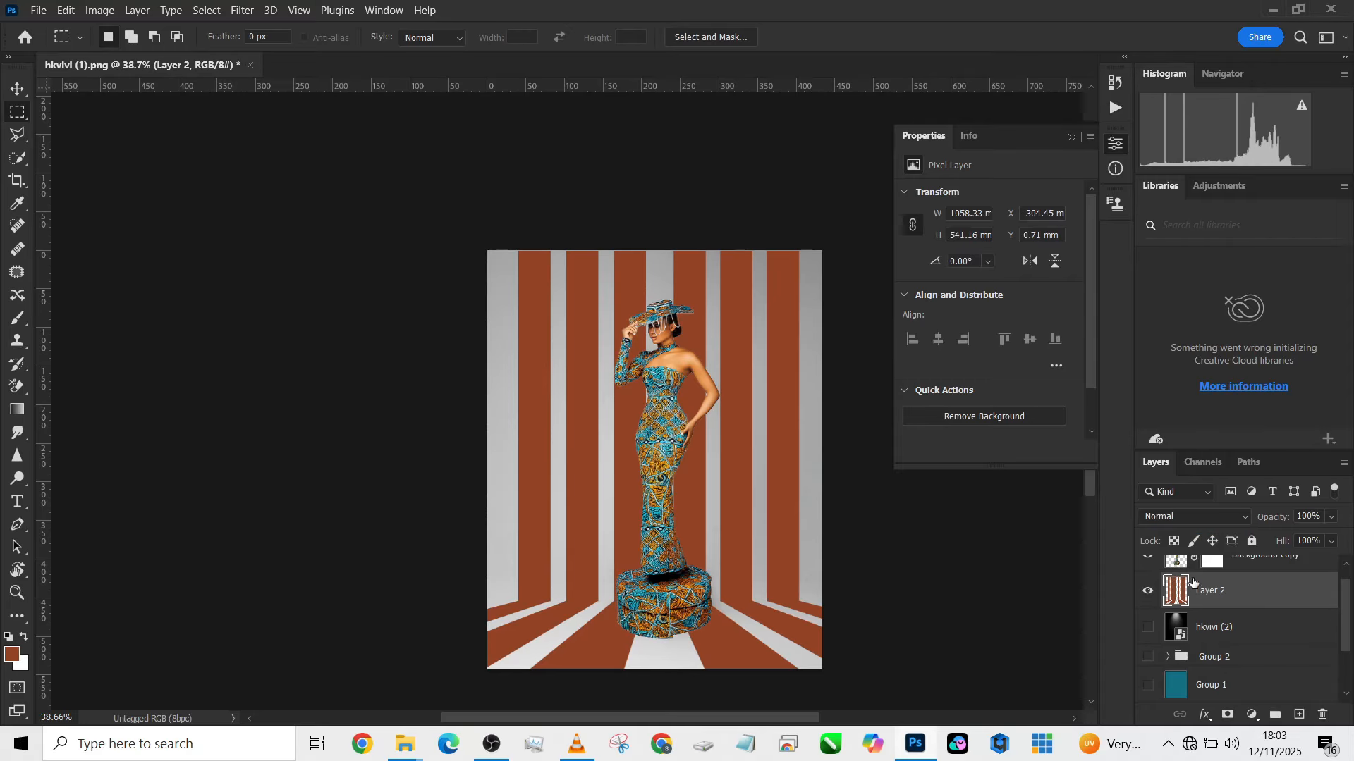
click(1190, 520)
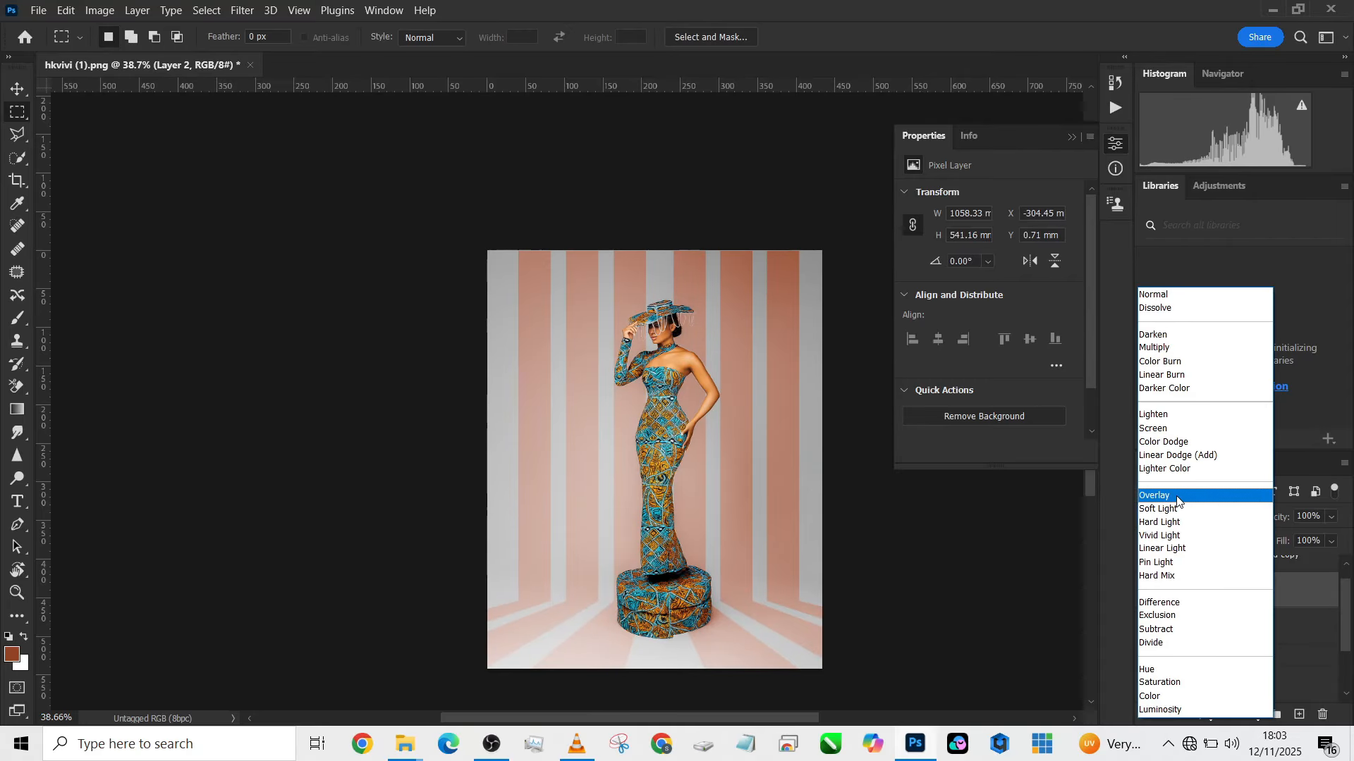
click(1169, 347)
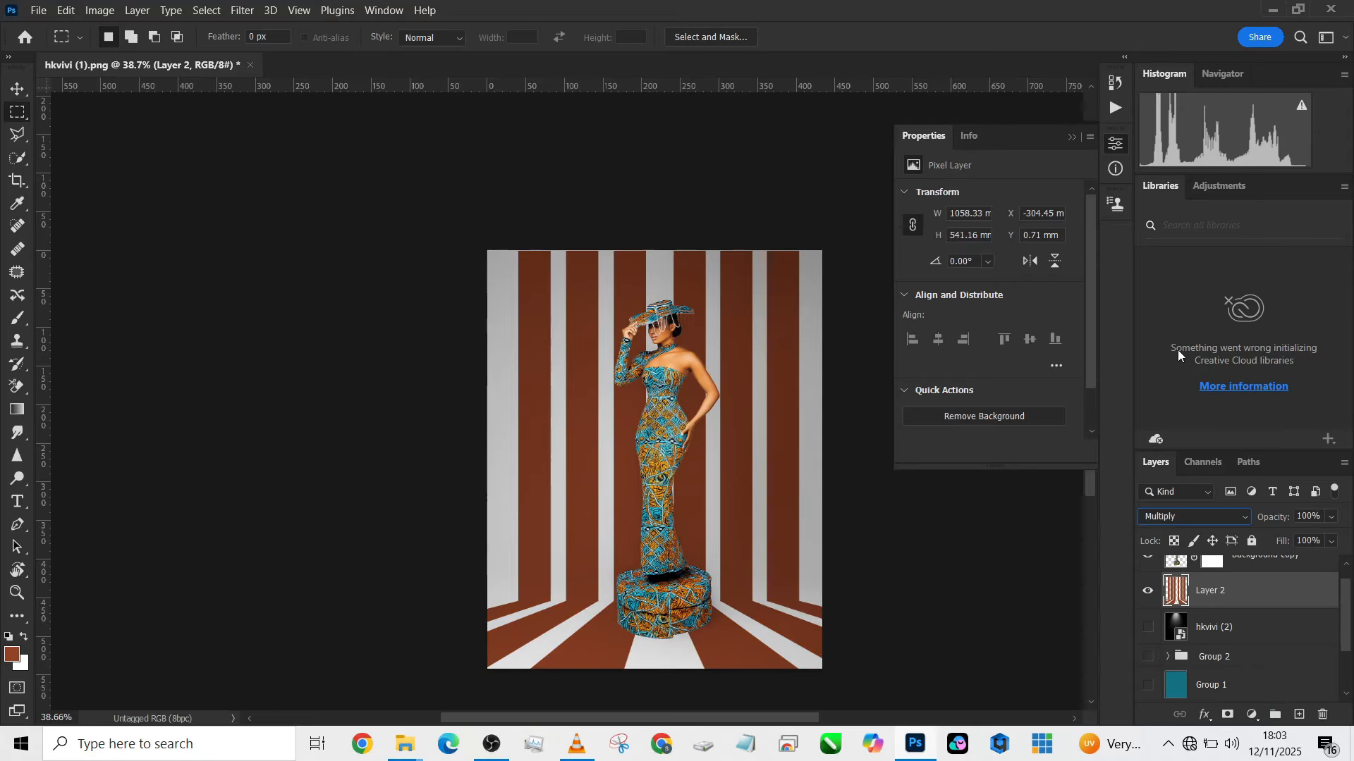
- Add a solid colour fill of 924326 above the merged stripes and clip it to them
click(1252, 717)
click(1238, 411)
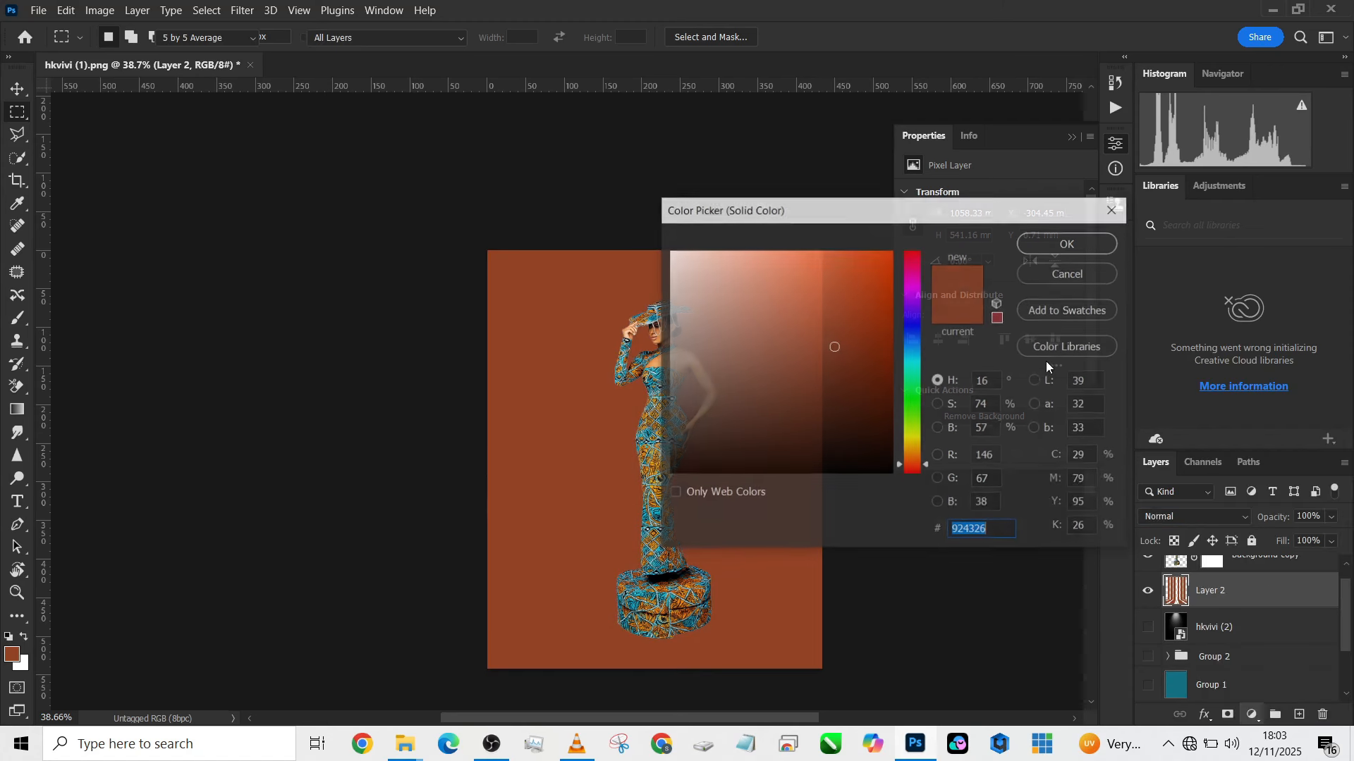
click(1046, 242)
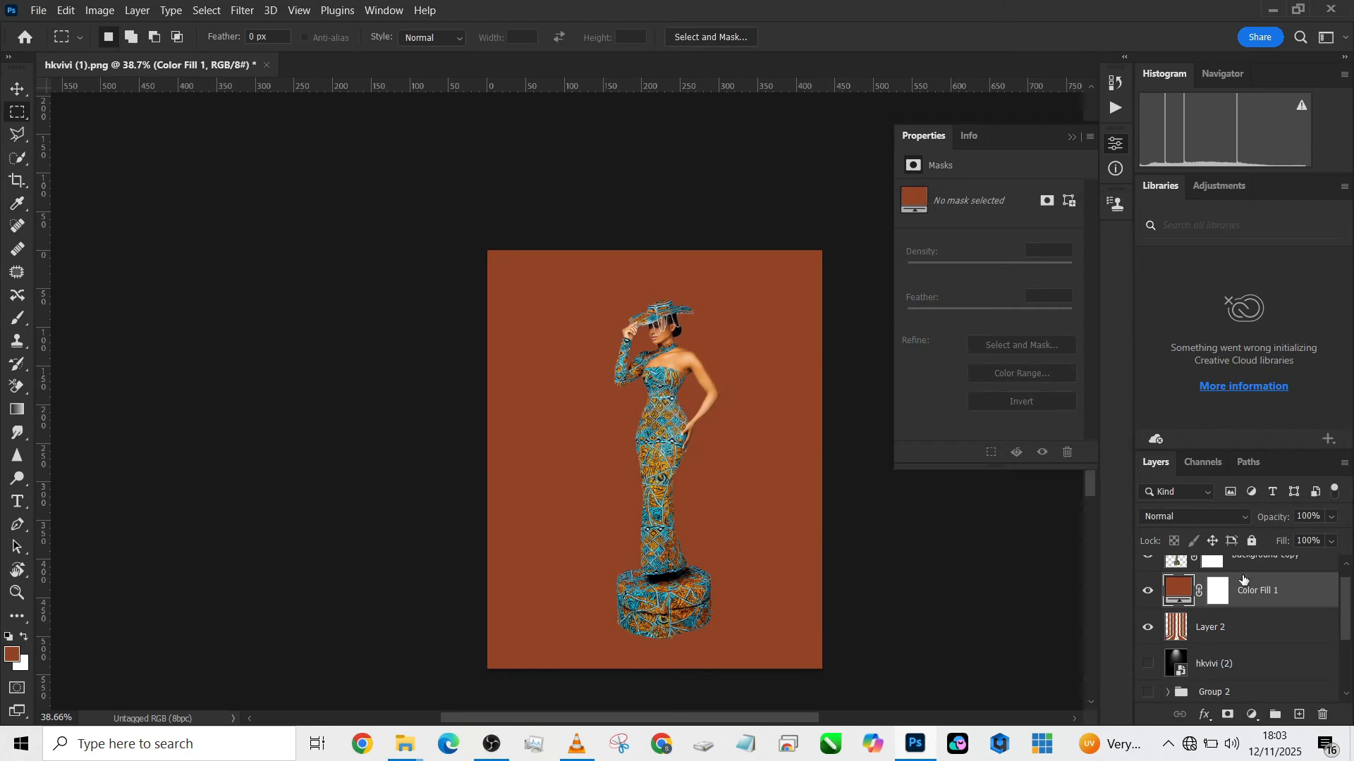
alt+click(1255, 610)
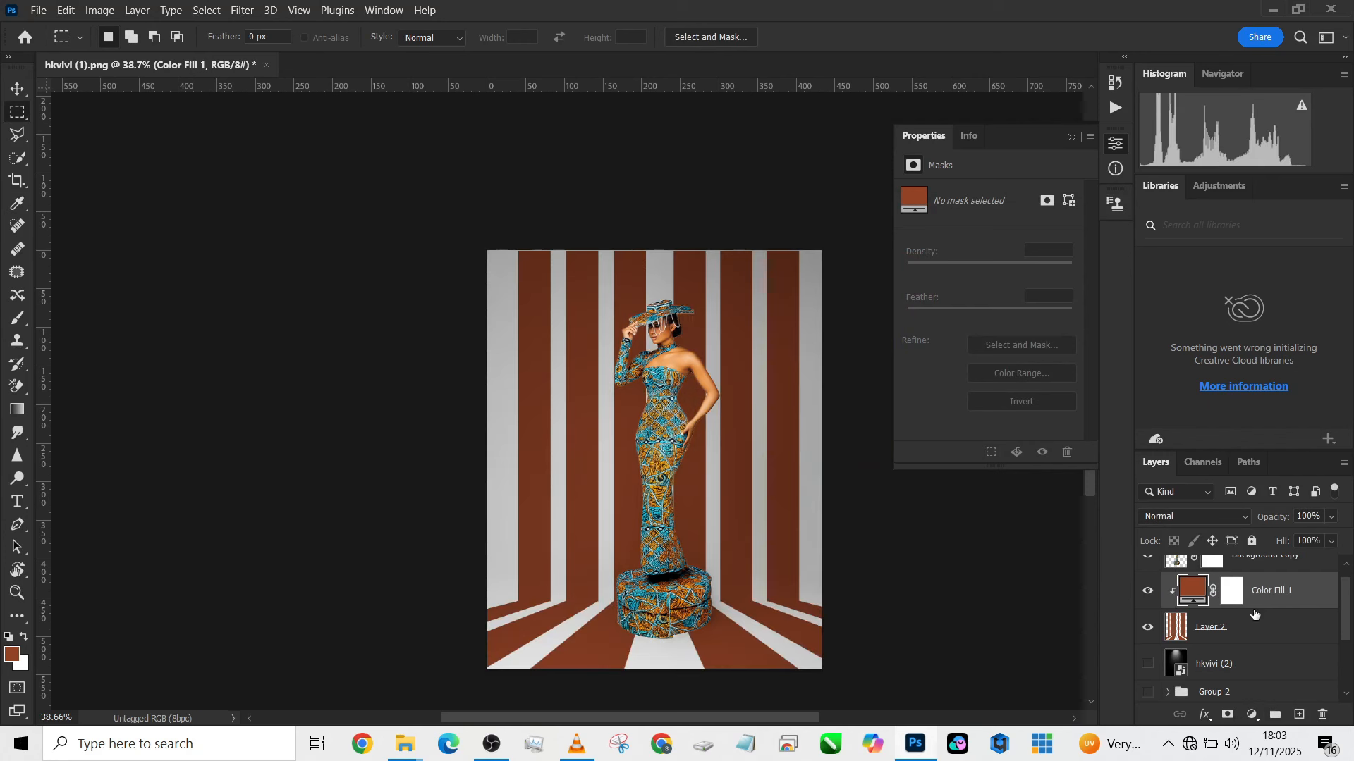
- Recolour the clipped fill to green 008863 and set its blend mode to Color
double_click(1191, 595)
text(882500)
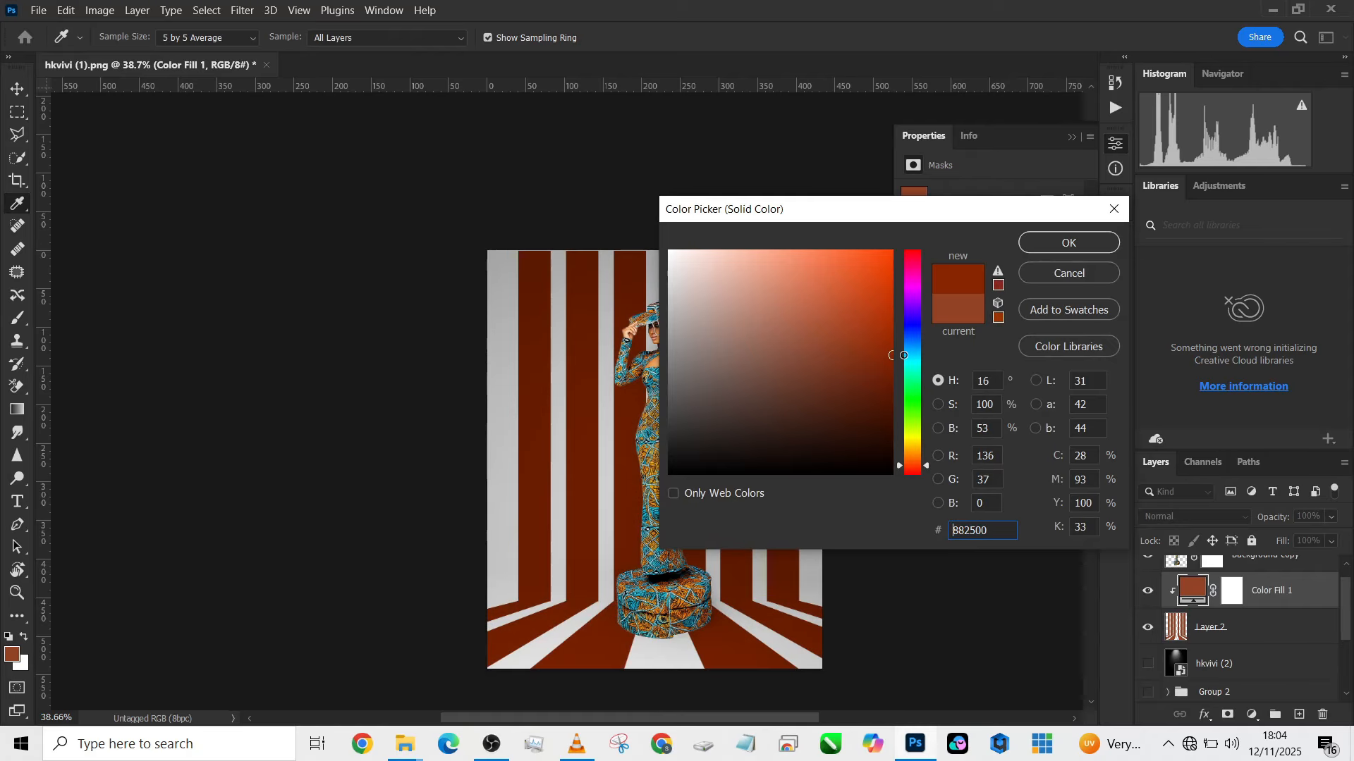
mouse_move(928, 467)
mouse_down()
mouse_move(938, 308)
mouse_move(929, 477)
mouse_up()
drag(956, 531, 949, 373)
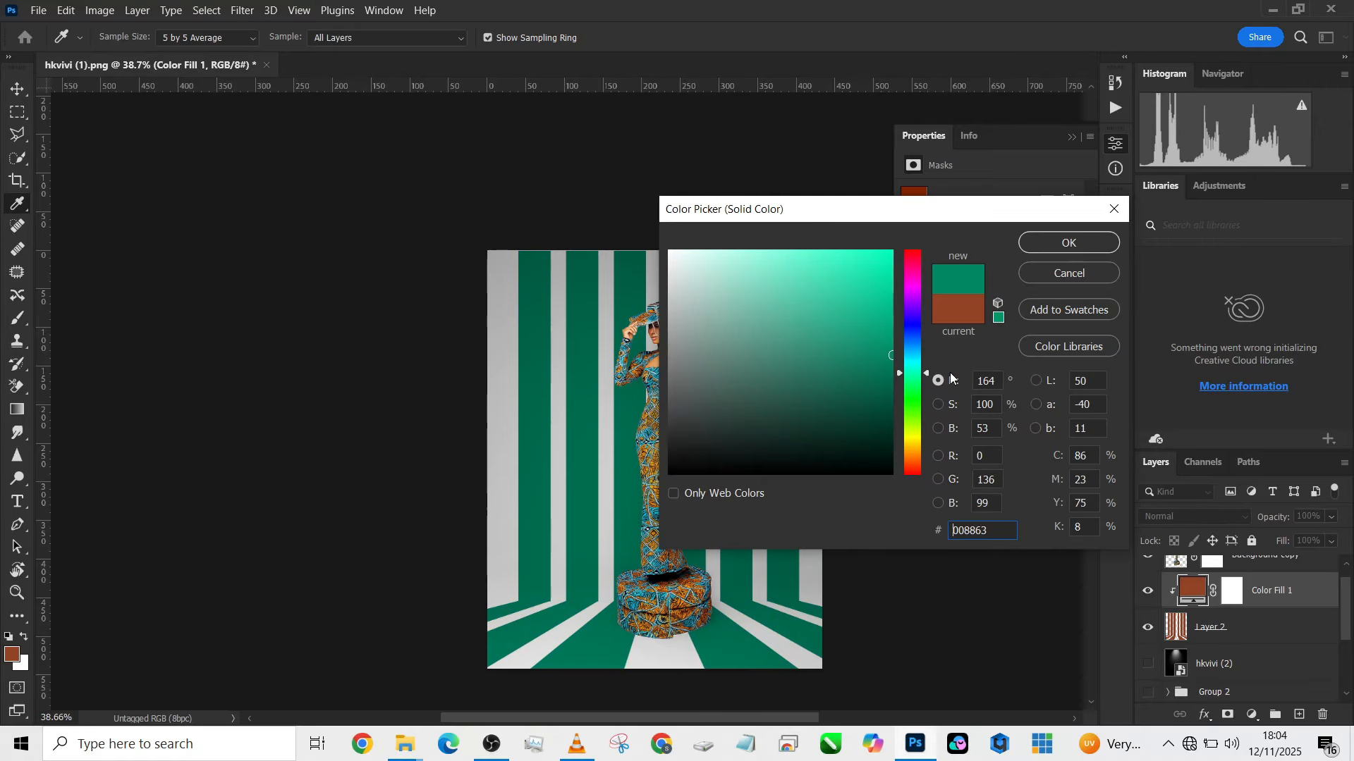
drag(861, 221, 489, 225)
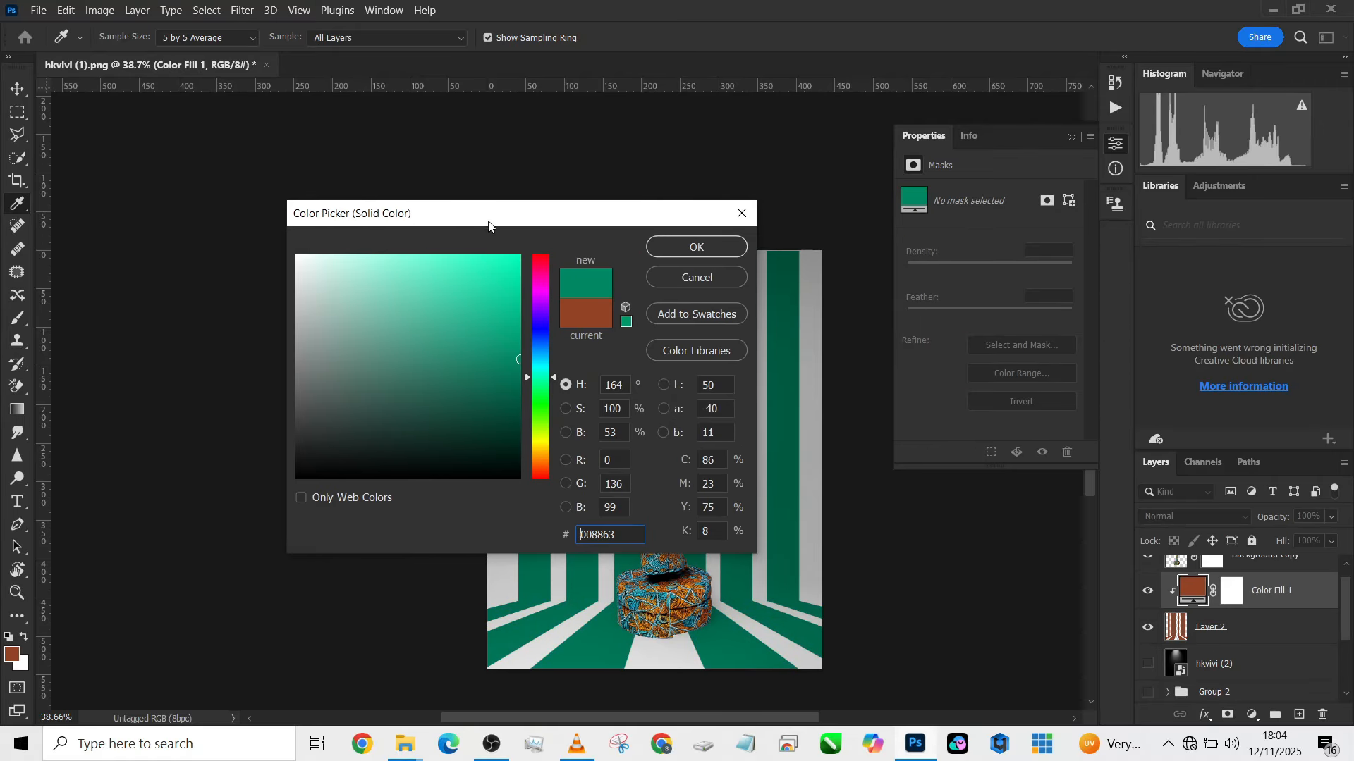
click(681, 246)
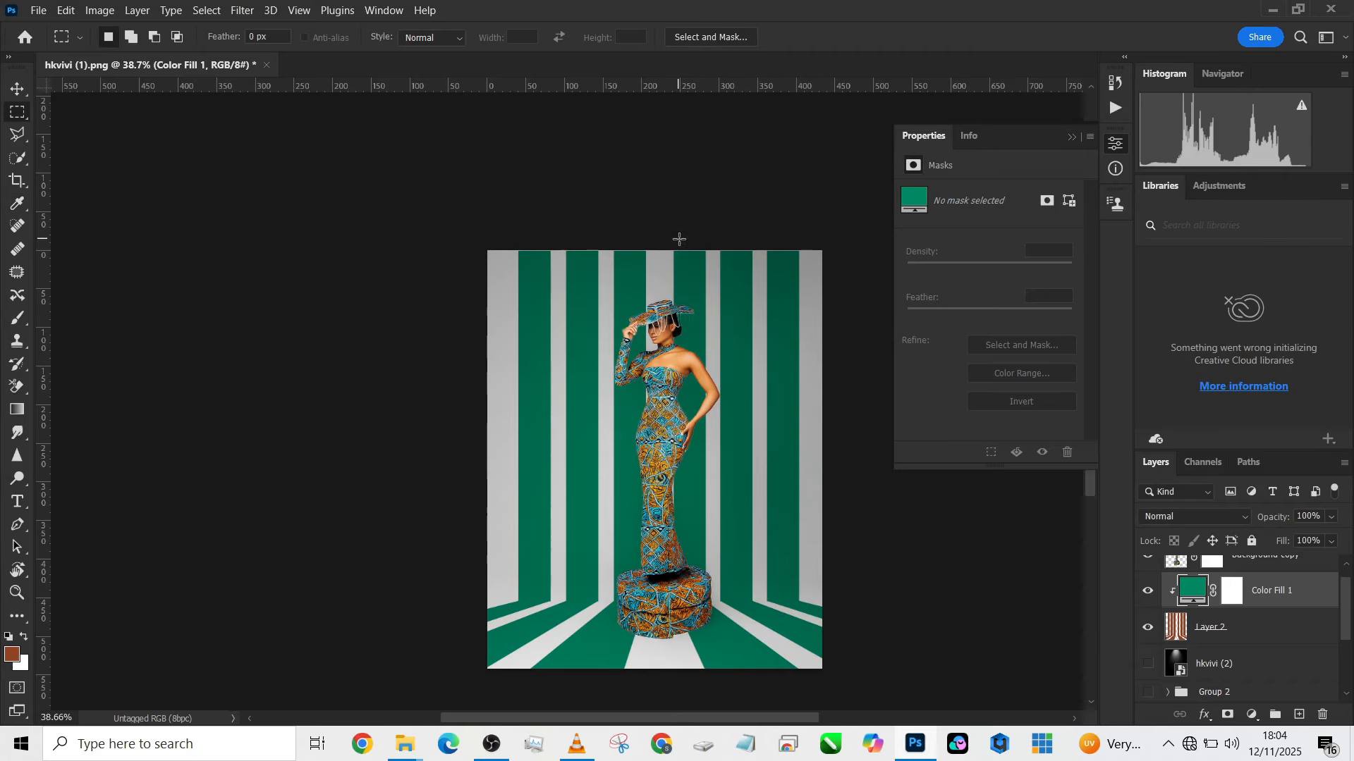
click(1229, 518)
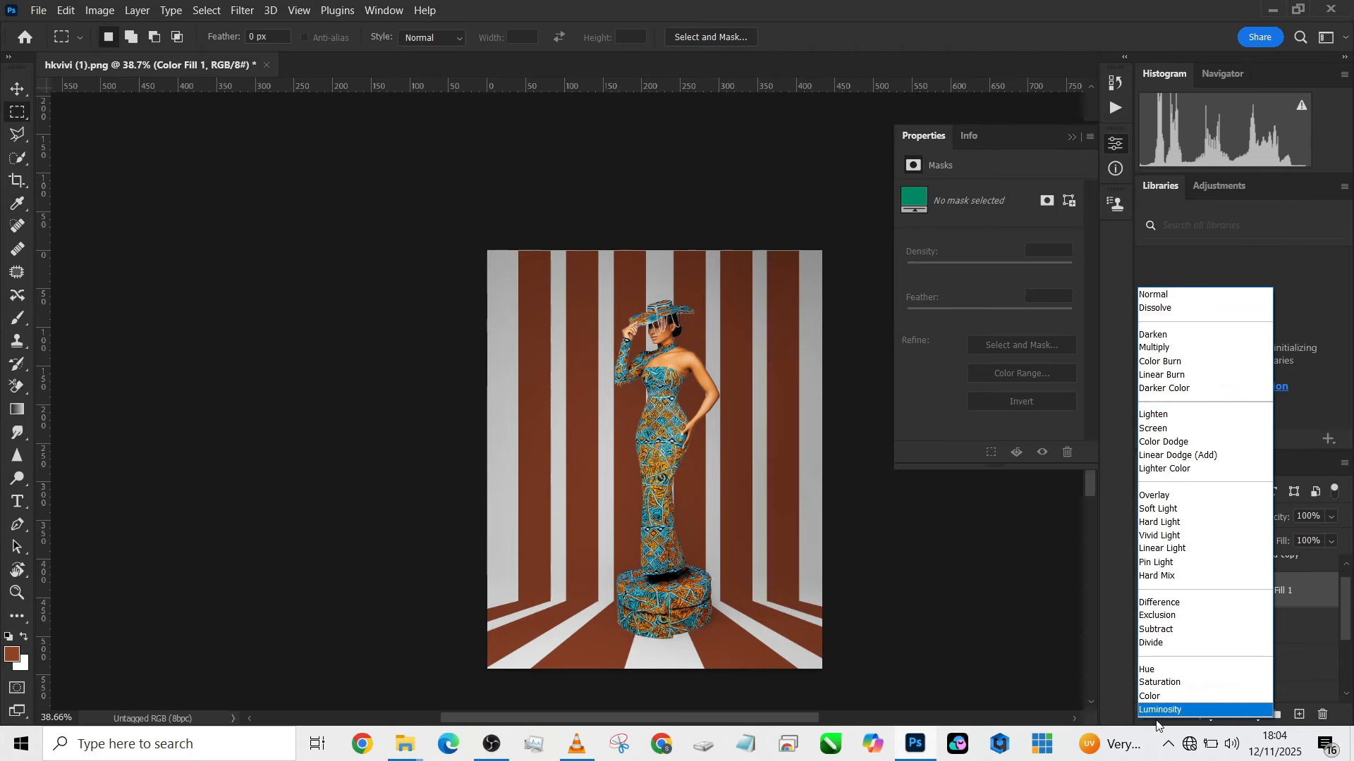
click(1156, 698)
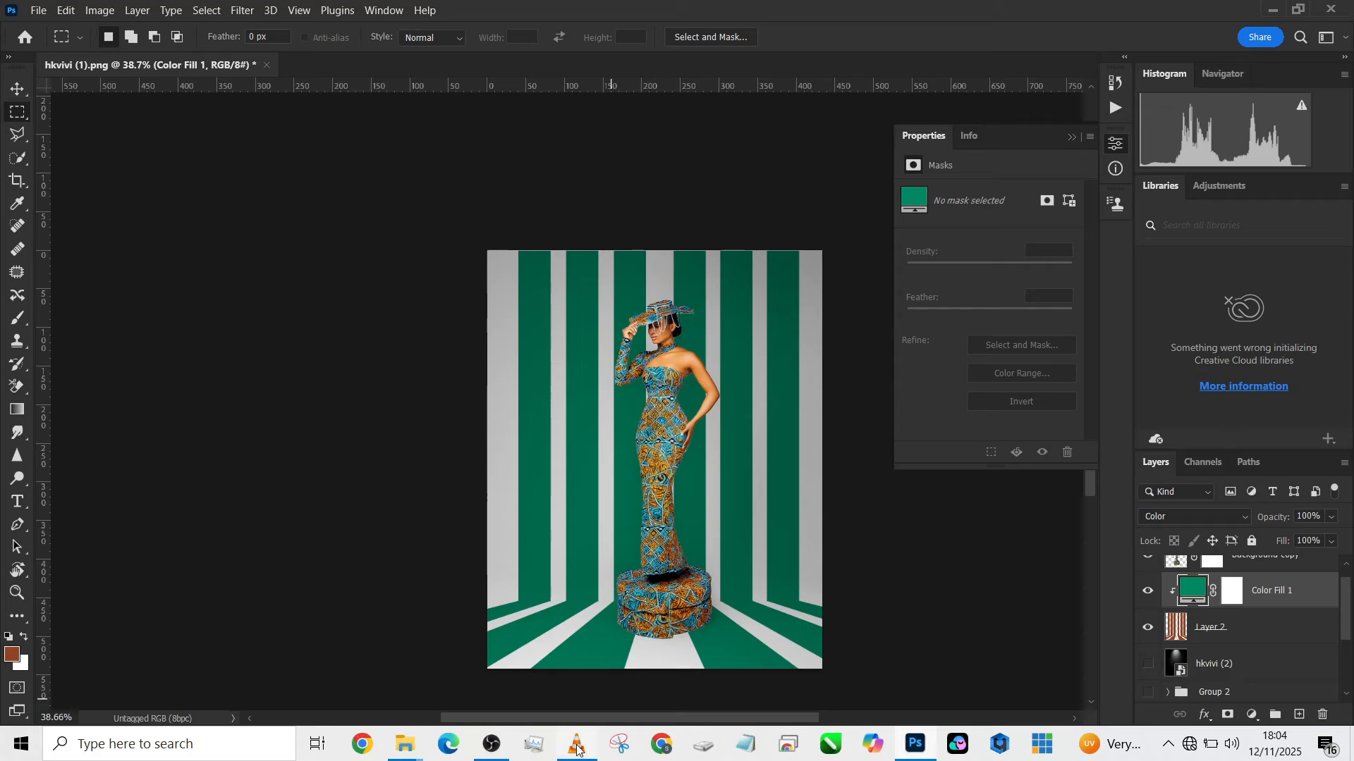
- Preview the hkvivi (2) spotlight layer together with the green striped backdrop
scroll(1173, 640, down, 1)
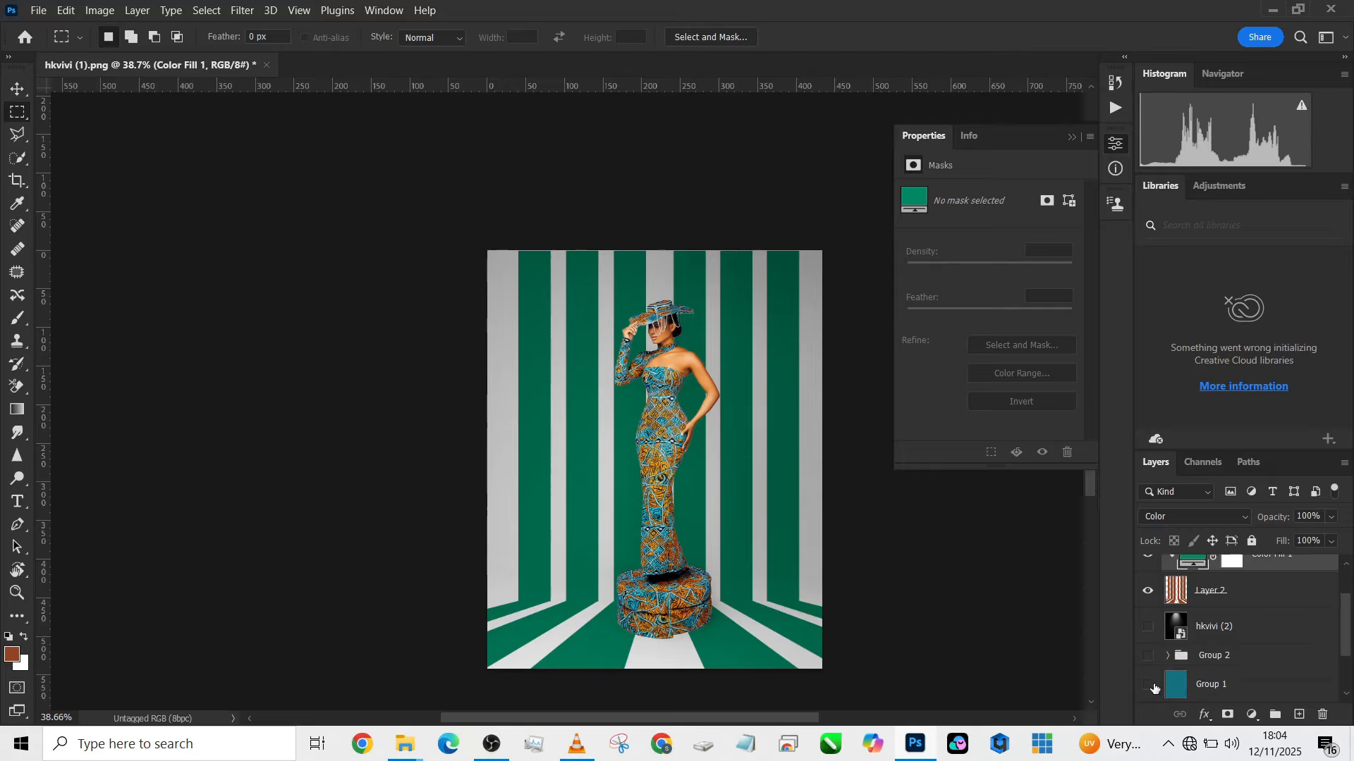
click(1149, 686)
click(1149, 686)
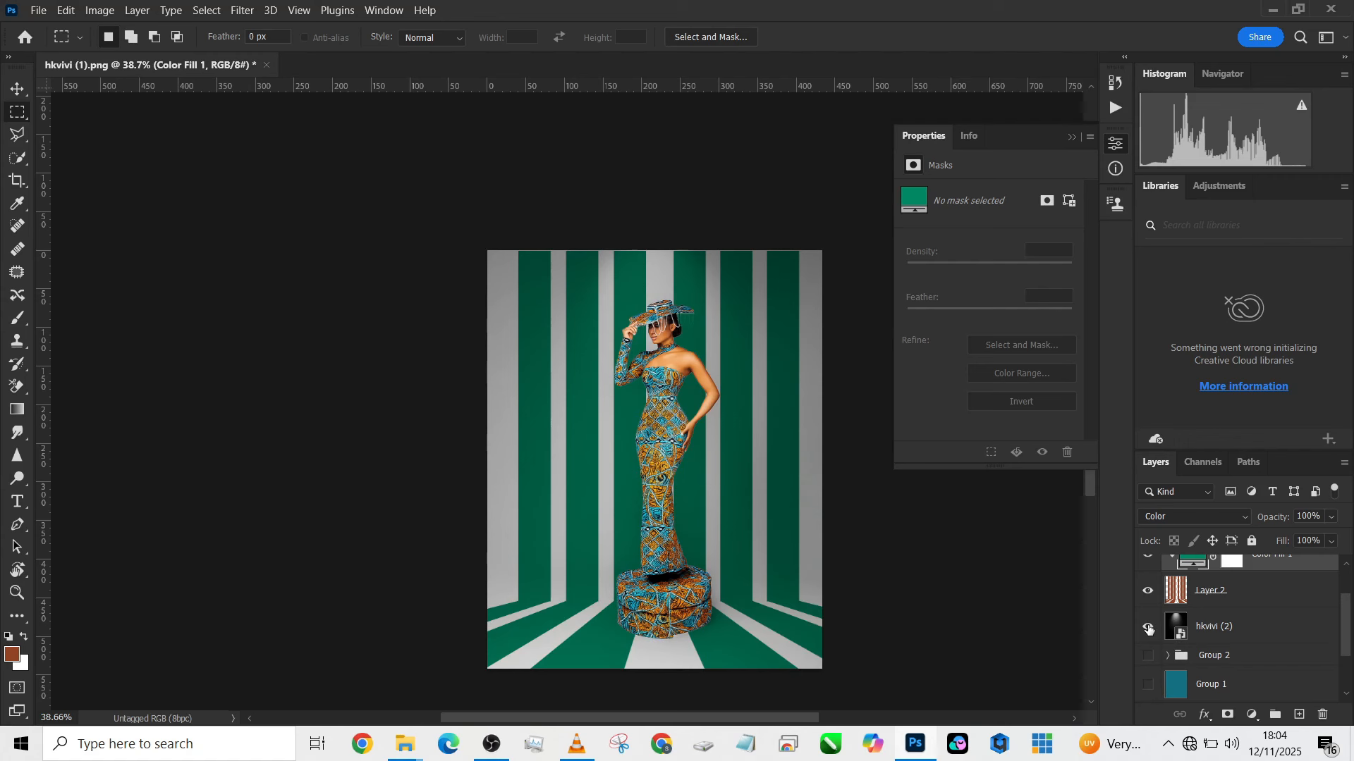
click(1272, 626)
drag(1279, 547, 1328, 534)
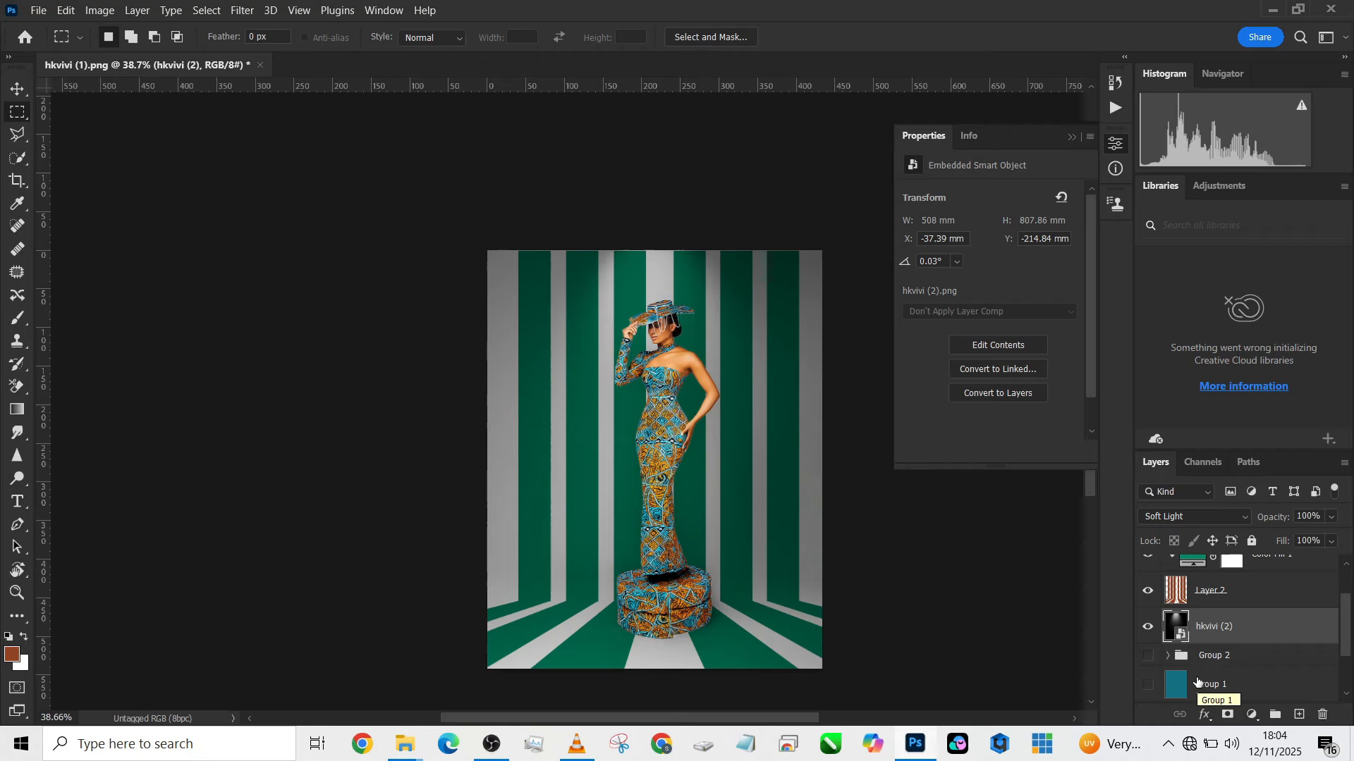
scroll(1065, 624, down, 1)
scroll(1198, 667, down, 2)
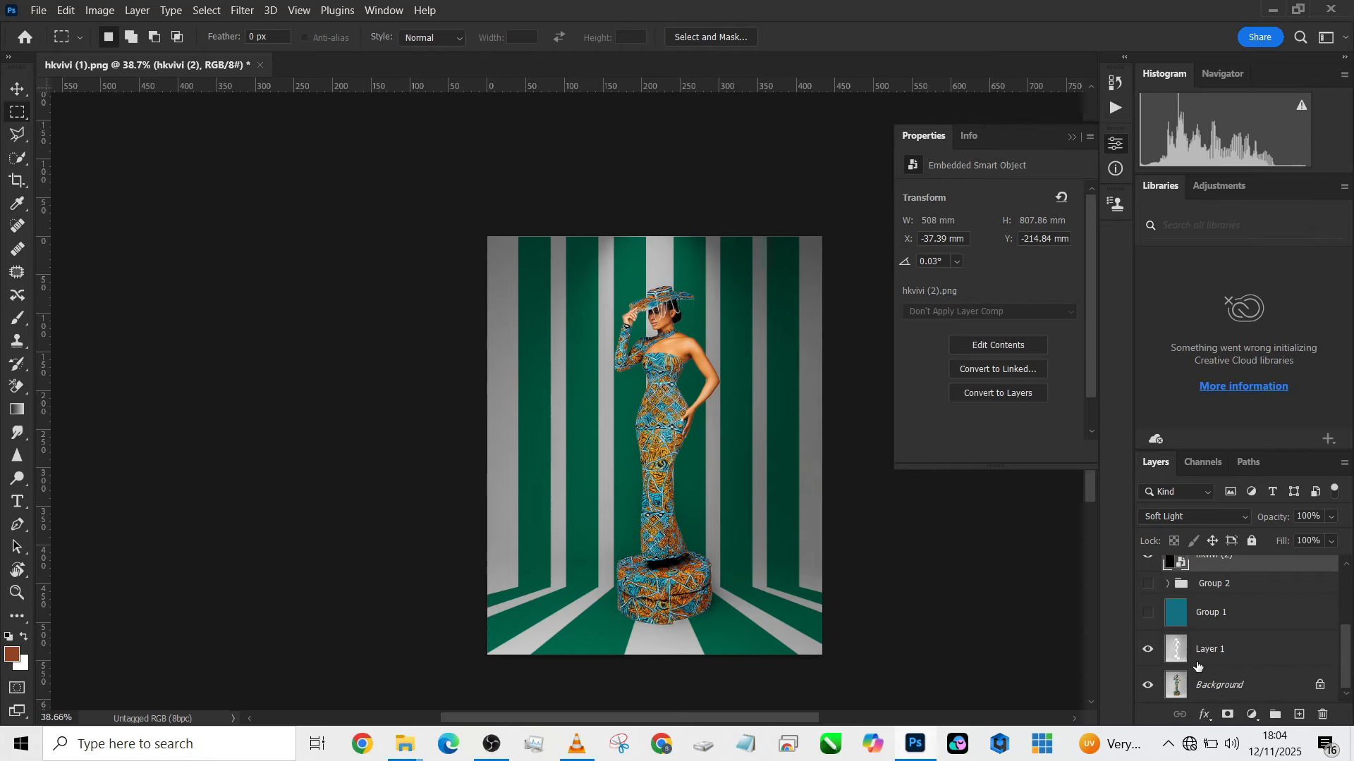
scroll(1198, 667, up, 3)
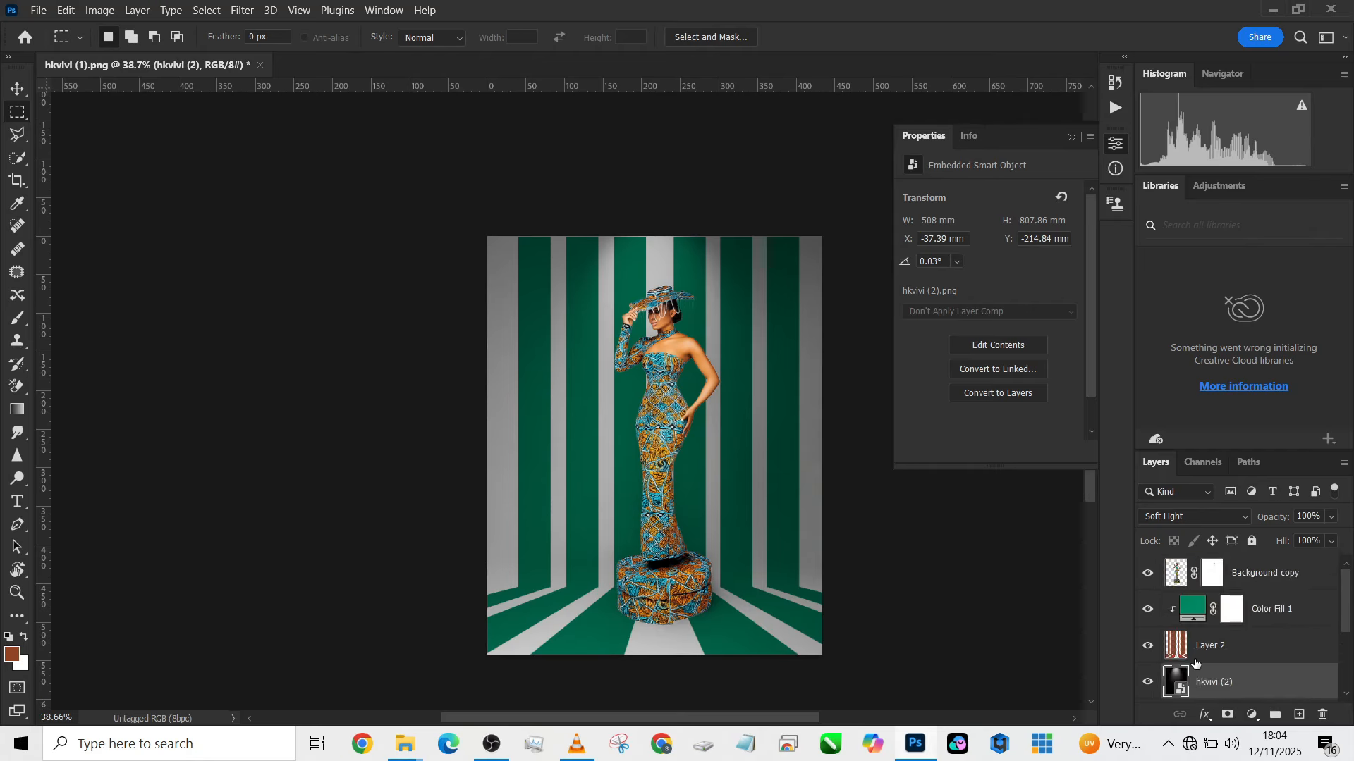
- Hide the green fill, stripes and spotlight layers, and preview the teal Group 1 backdrop with and without the hkvivi (2) spotlight
click(1148, 609)
click(1147, 682)
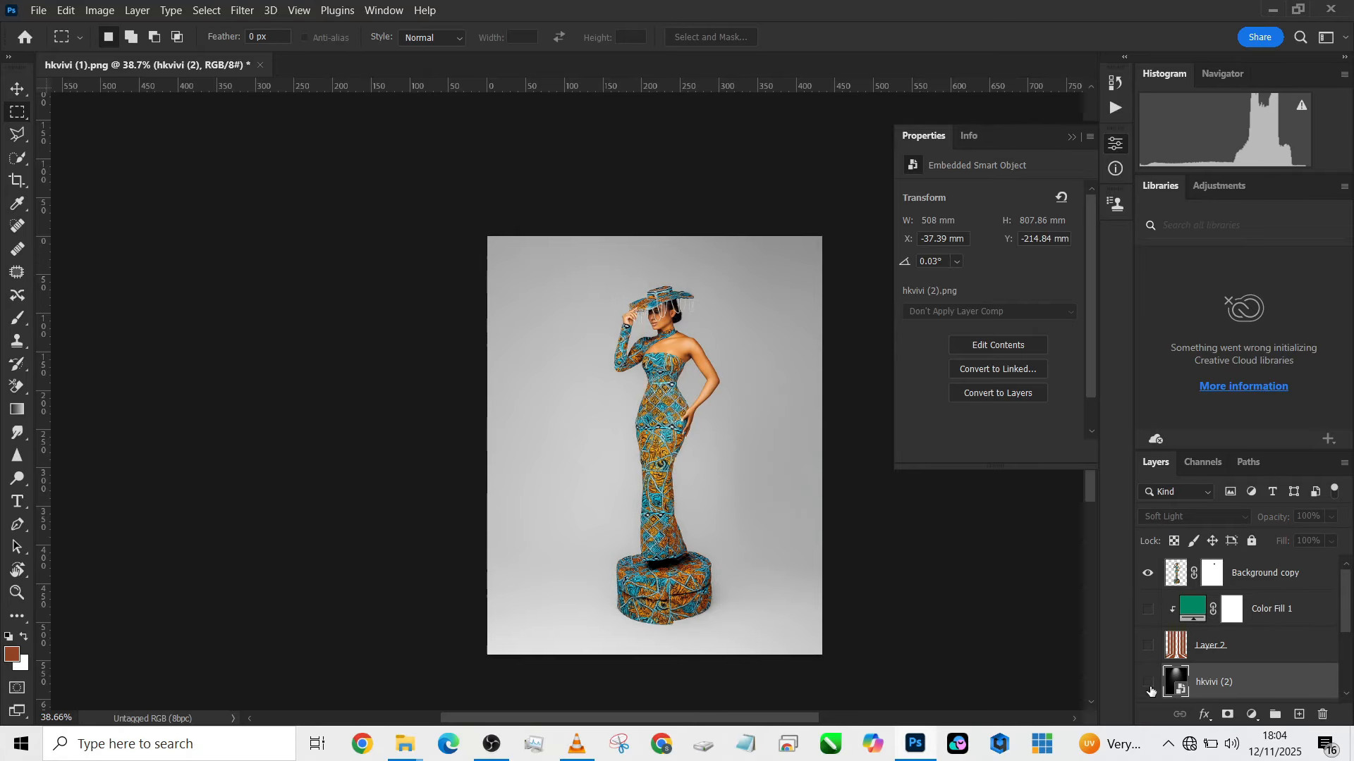
scroll(1207, 653, down, 3)
click(1147, 612)
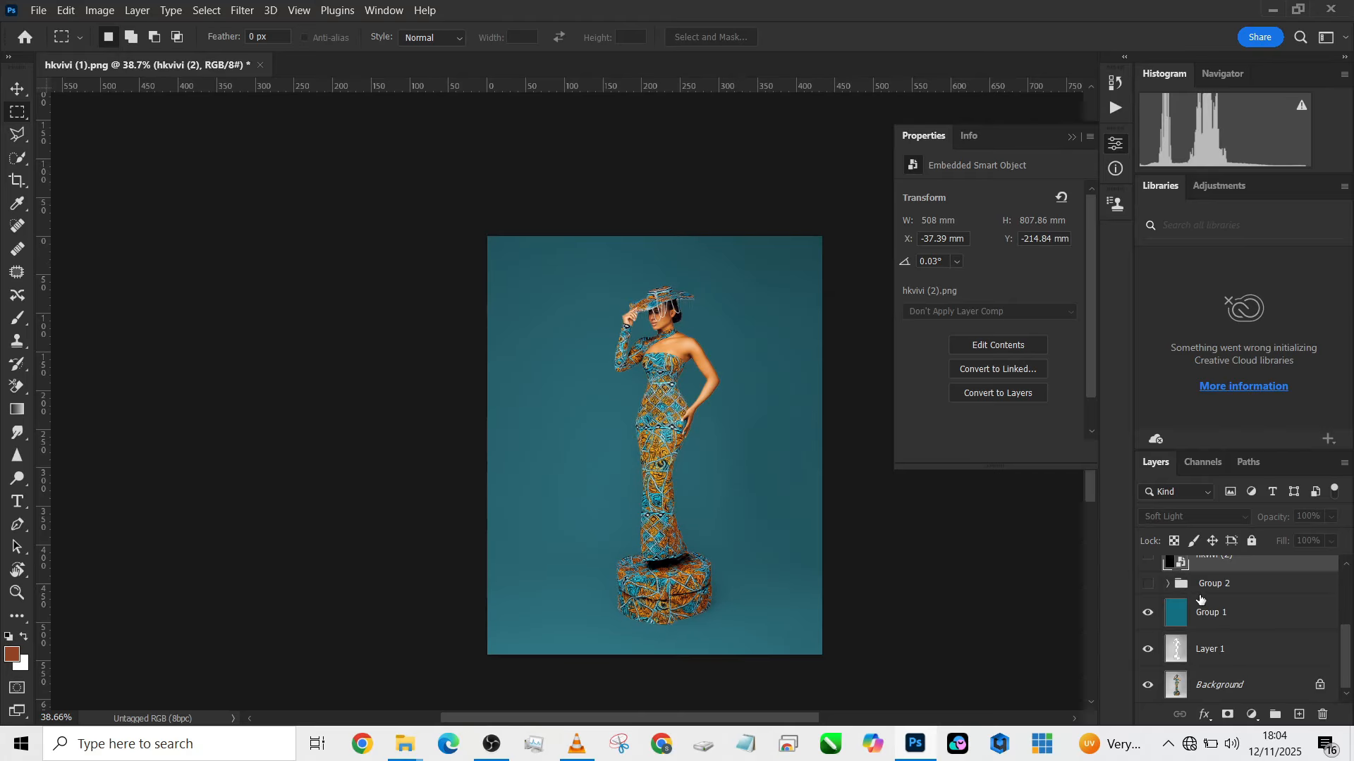
scroll(1189, 625, up, 1)
click(1147, 593)
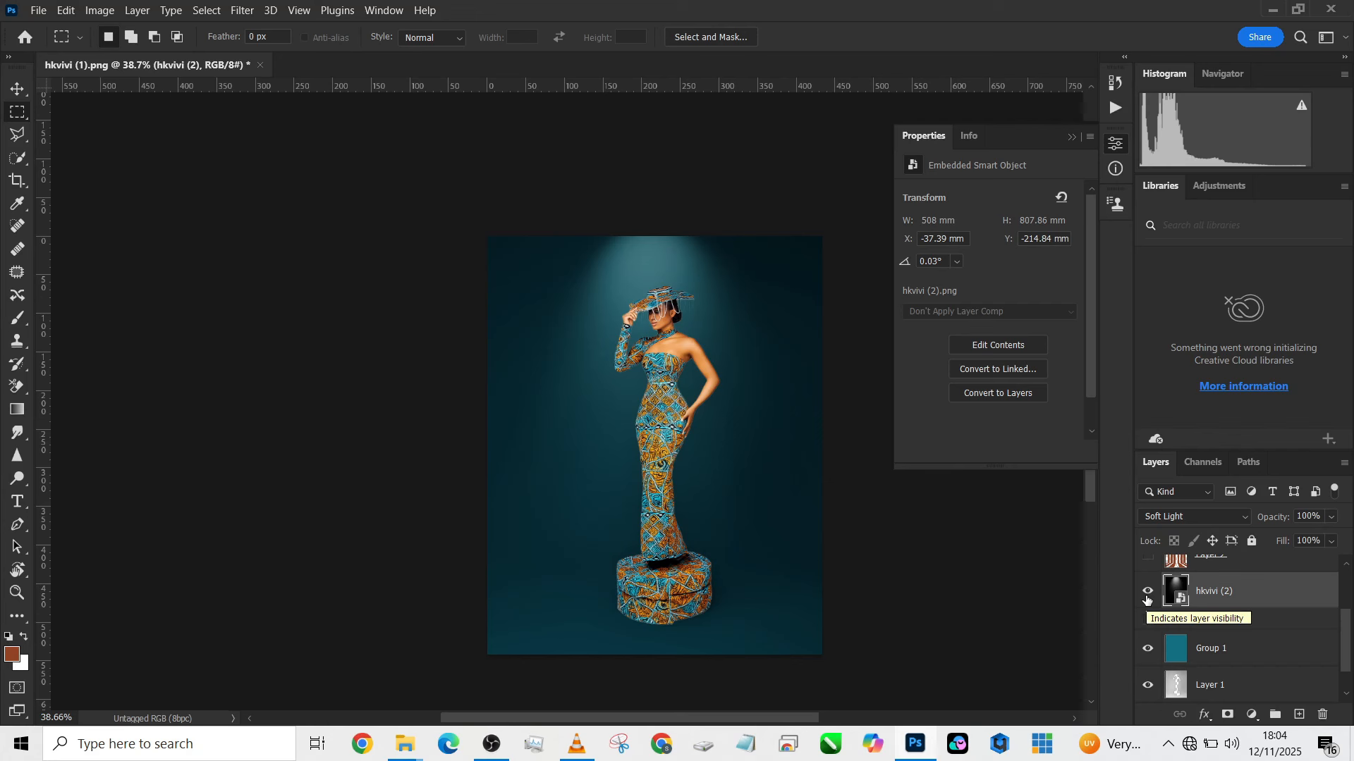
click(1147, 596)
- Hide the teal Group 1, preview the patterned Group 2 backdrop, and show only the brown Layer 2 stripes in its place
scroll(1223, 638, up, 3)
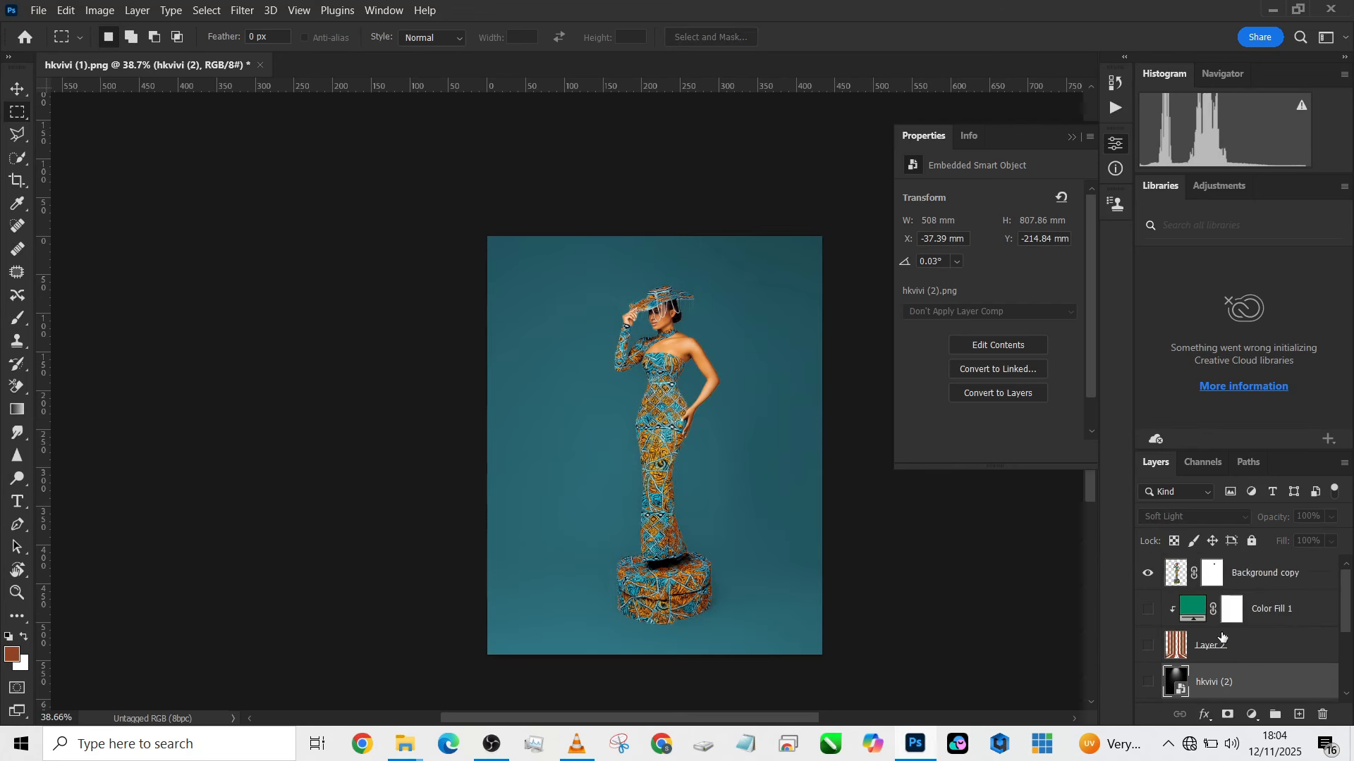
scroll(1223, 638, down, 3)
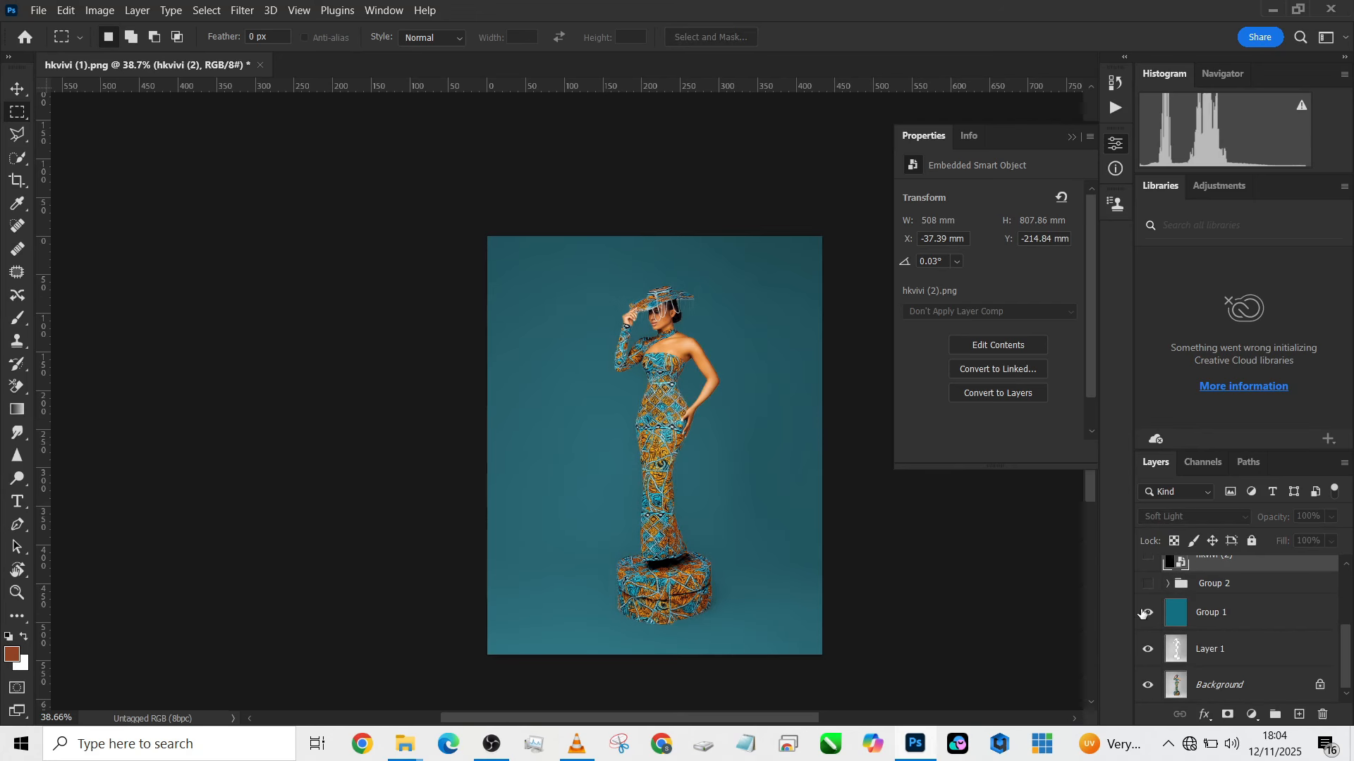
click(1147, 613)
click(1146, 585)
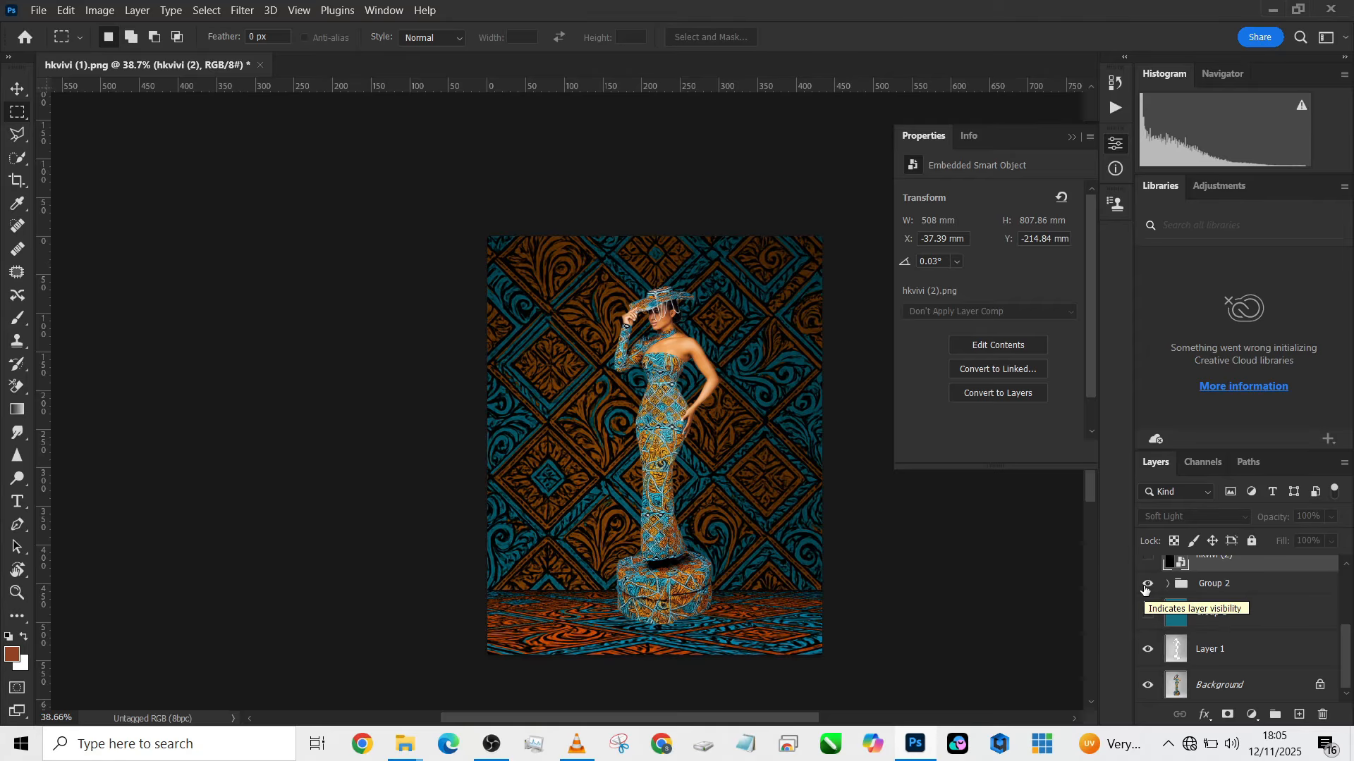
click(1147, 585)
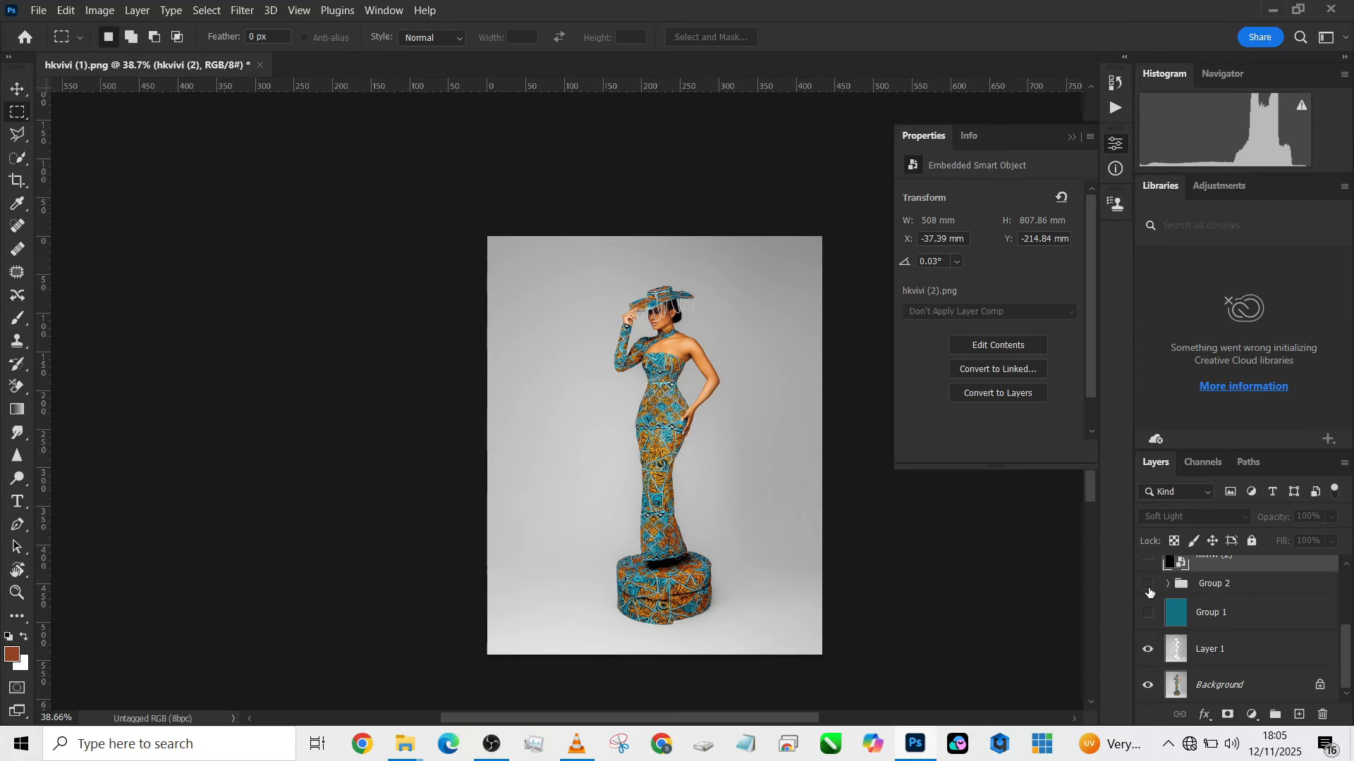
scroll(1163, 613, up, 3)
click(1149, 629)
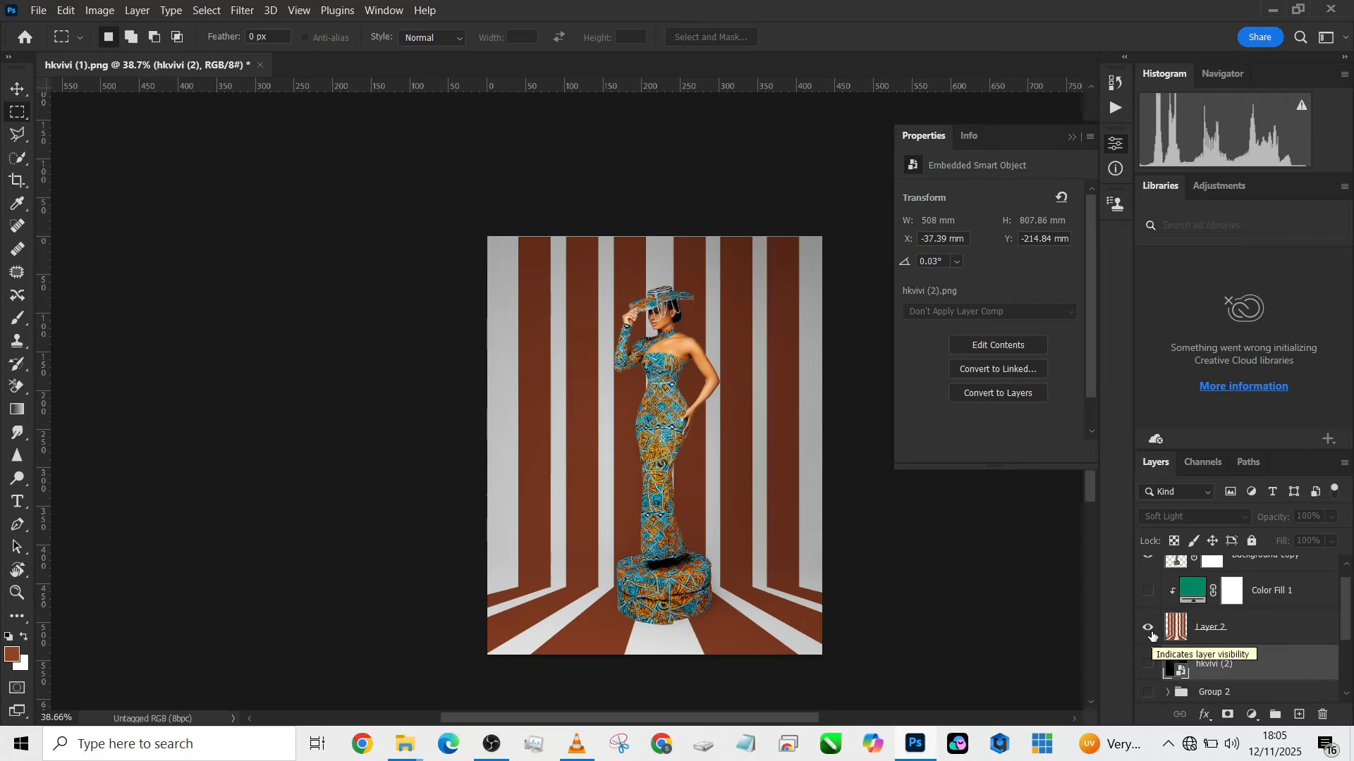
- Show the hkvivi (2) spotlight and the green Color Fill 1 with the stripes, and preview the teal Group 1 beneath them
click(1149, 665)
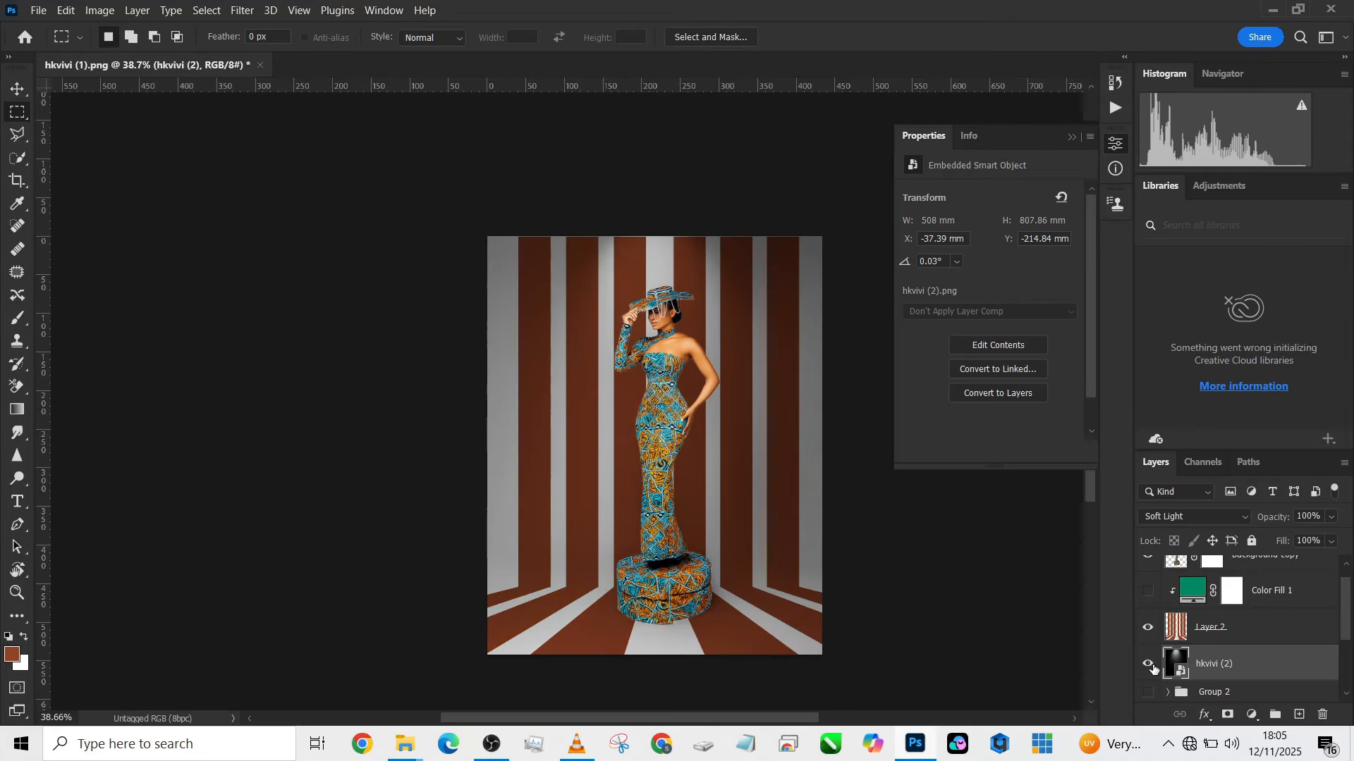
click(1150, 591)
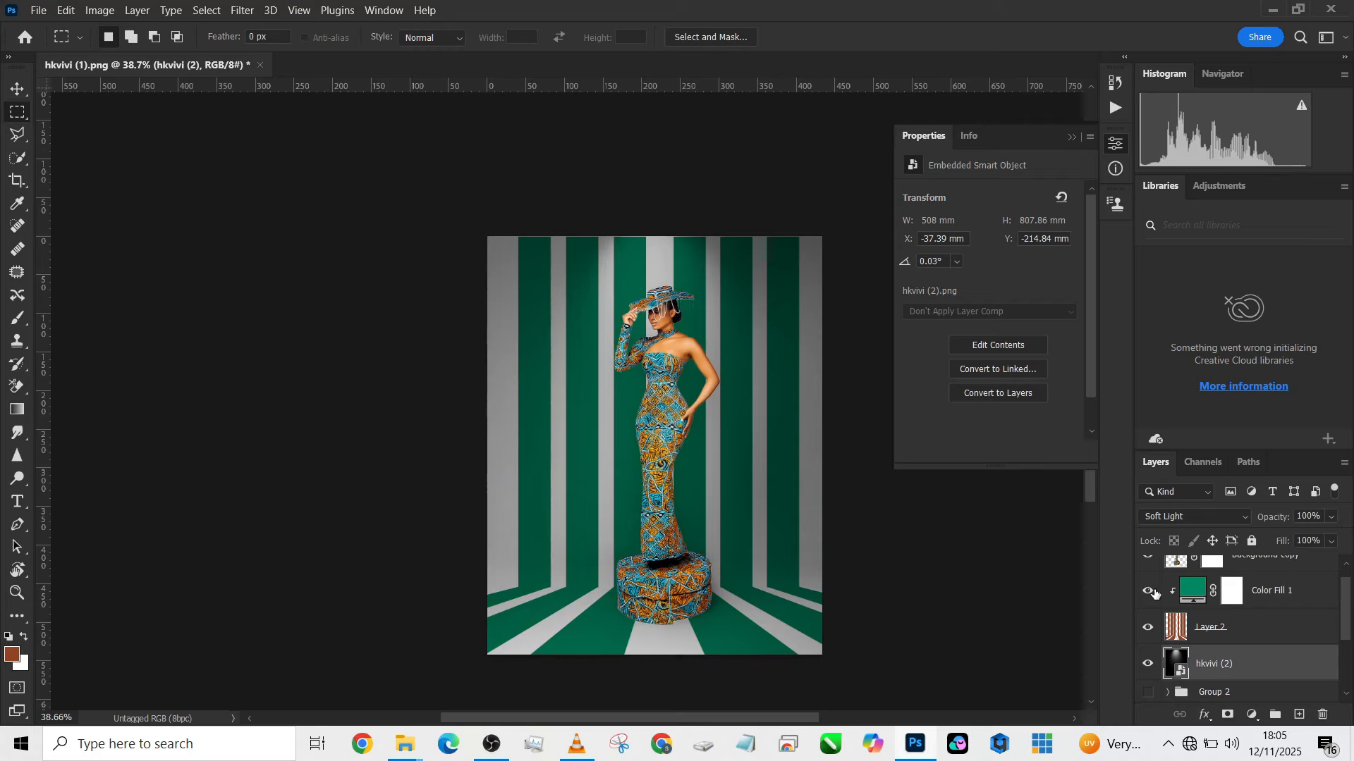
scroll(1156, 620, down, 1)
click(1149, 685)
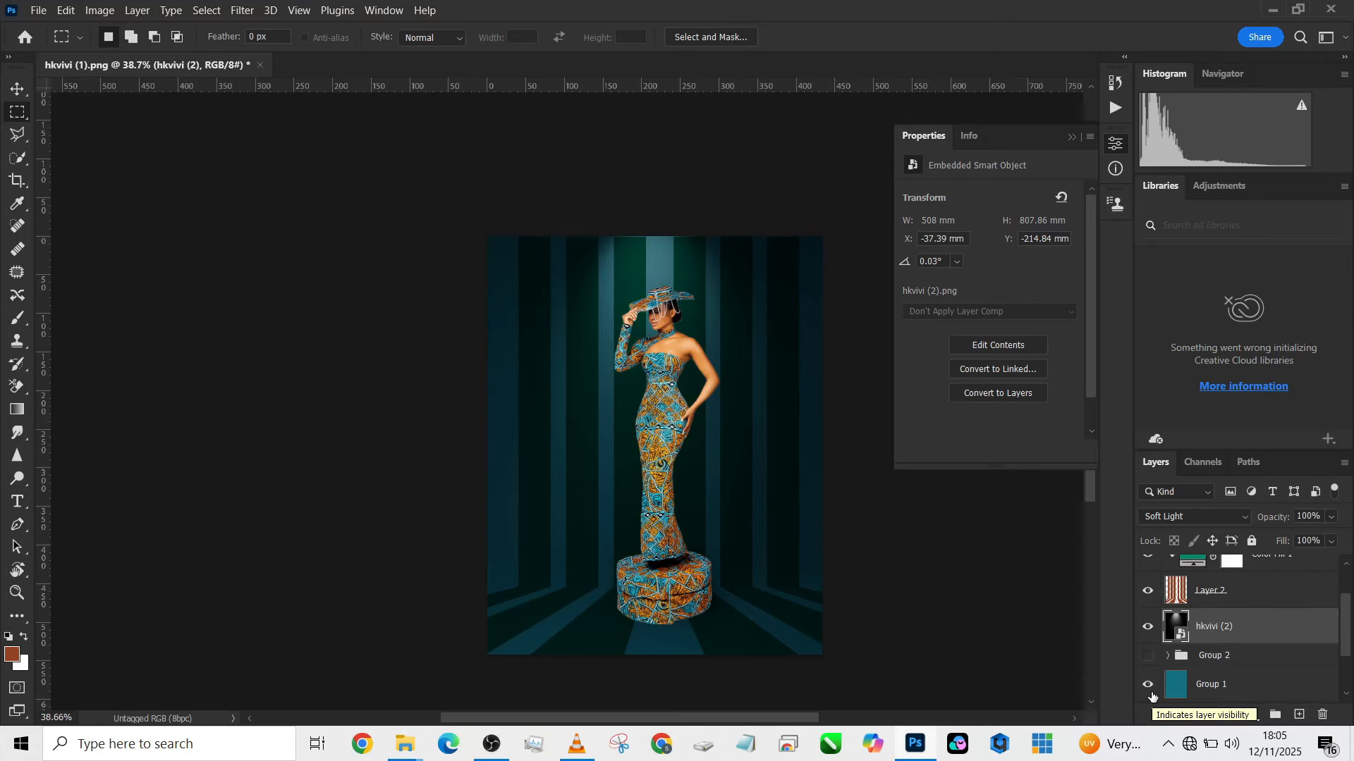
click(1152, 697)
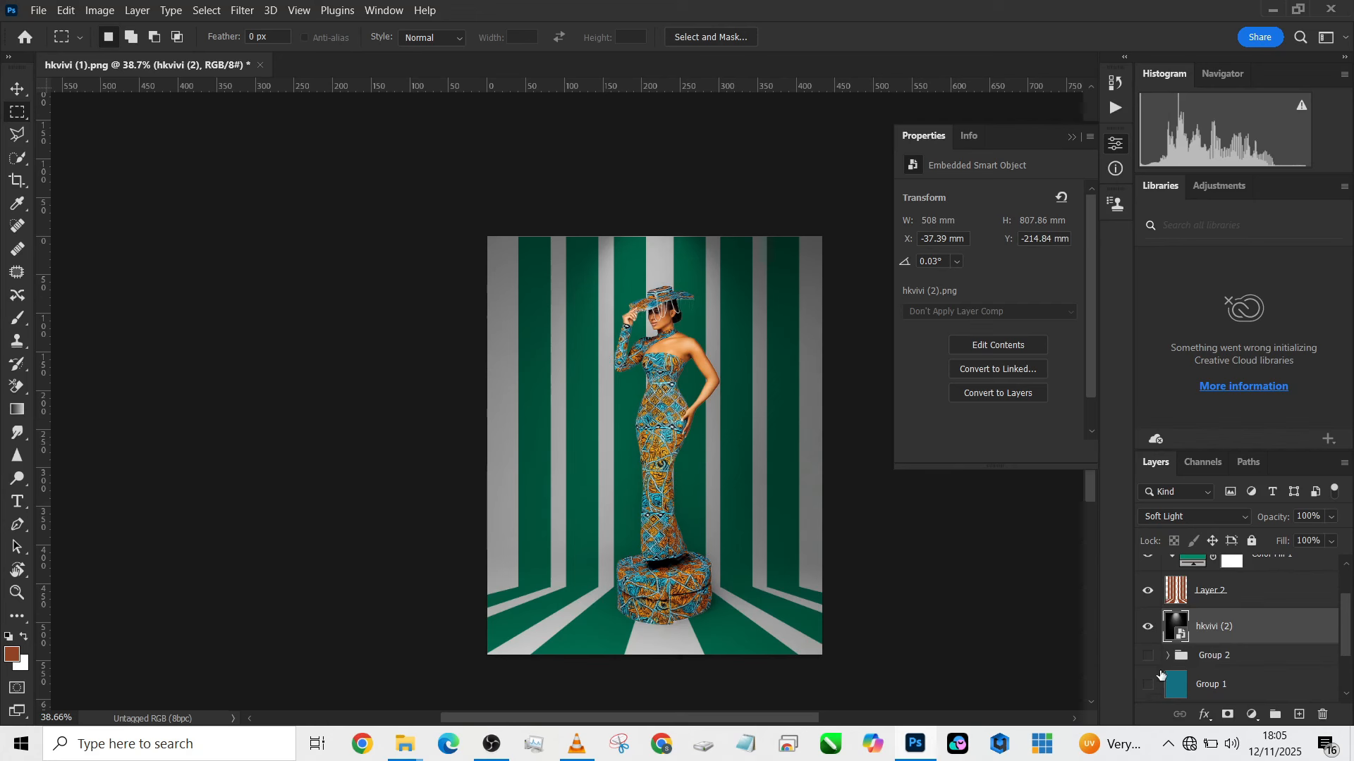
- Compare the spotlit brown stripes, with and without the teal Group 1, against the green-filled version and examine the green result up close
scroll(1159, 585, up, 2)
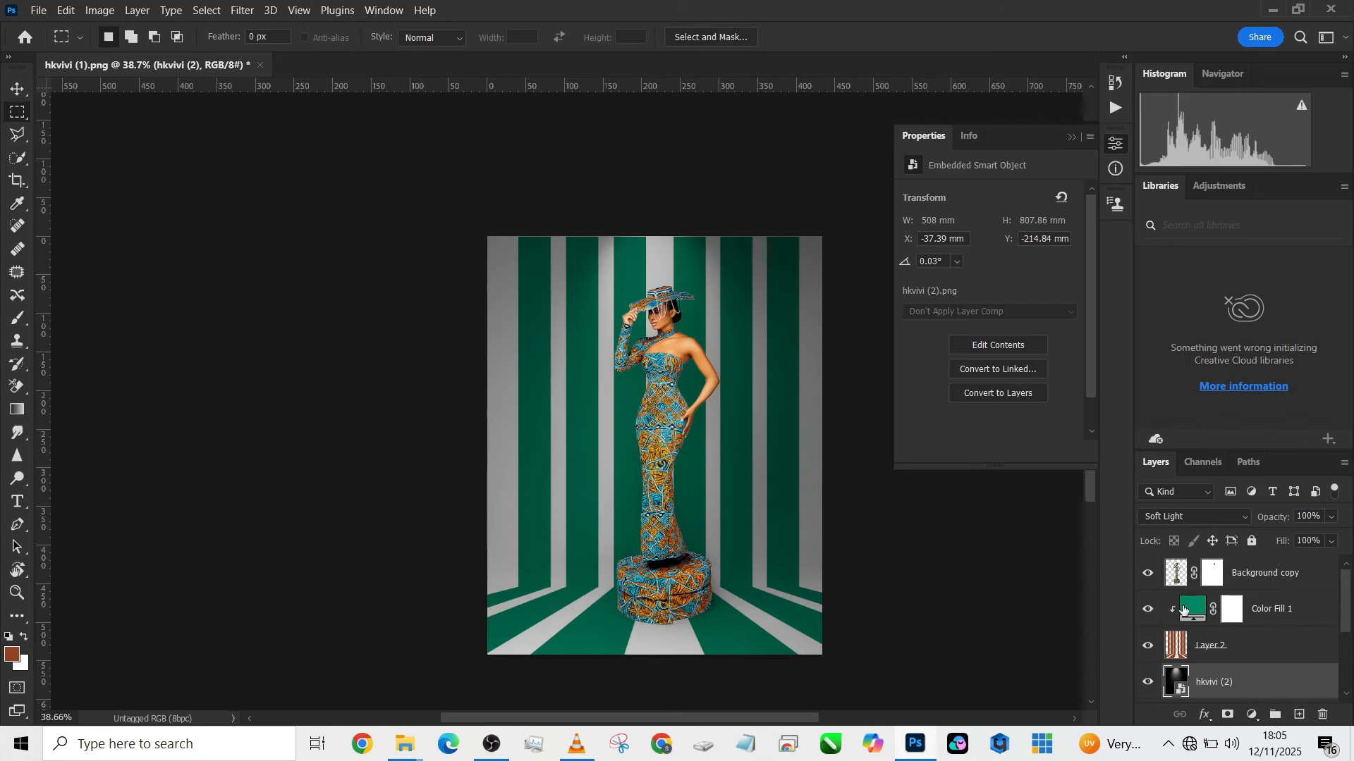
click(1150, 611)
scroll(1181, 660, down, 2)
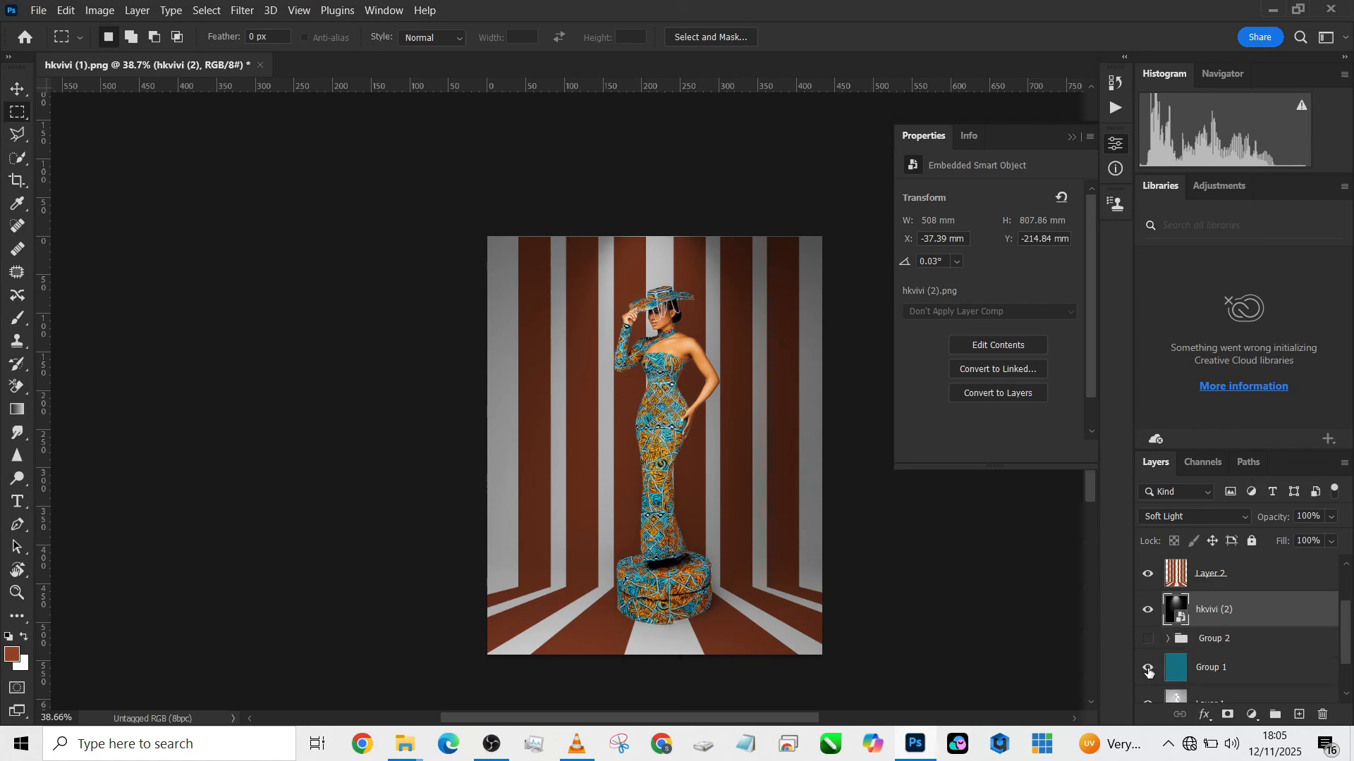
click(1148, 669)
click(1149, 669)
scroll(1149, 667, up, 2)
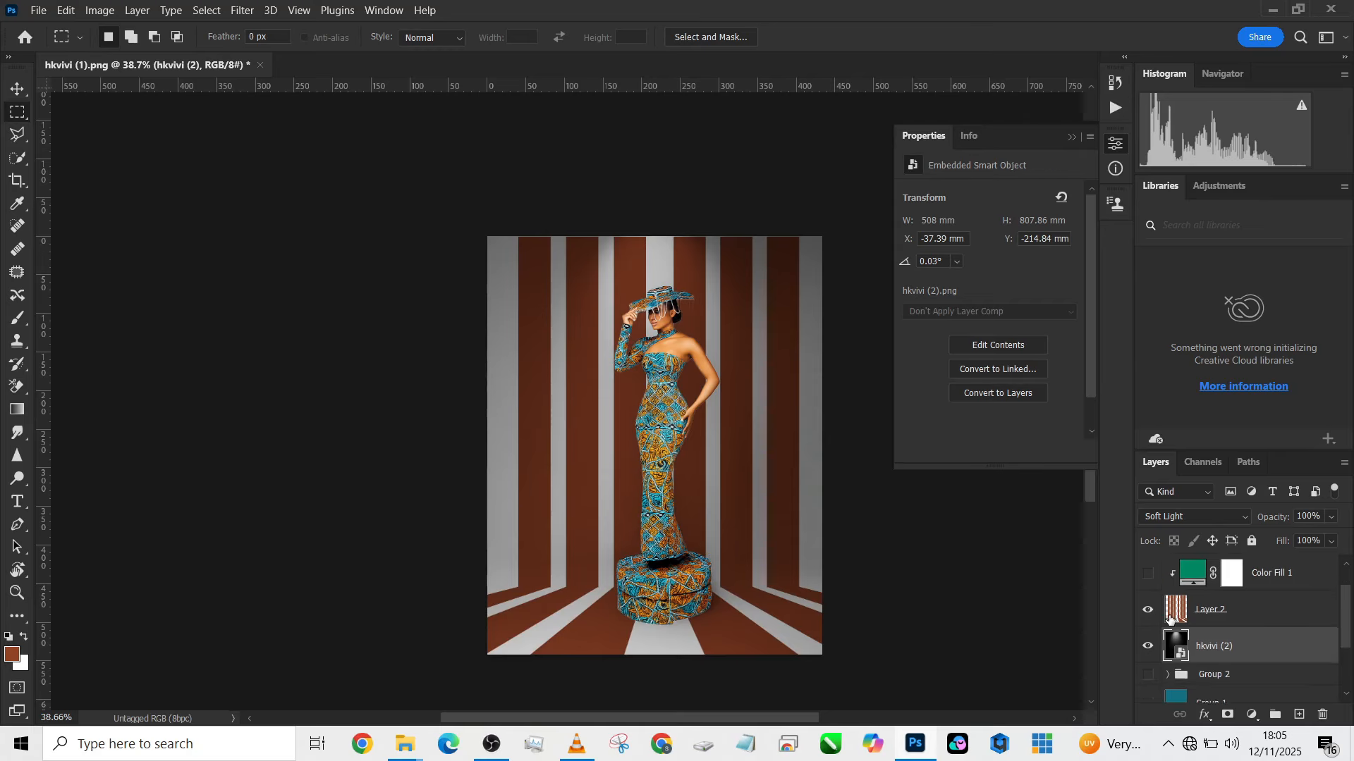
click(1149, 610)
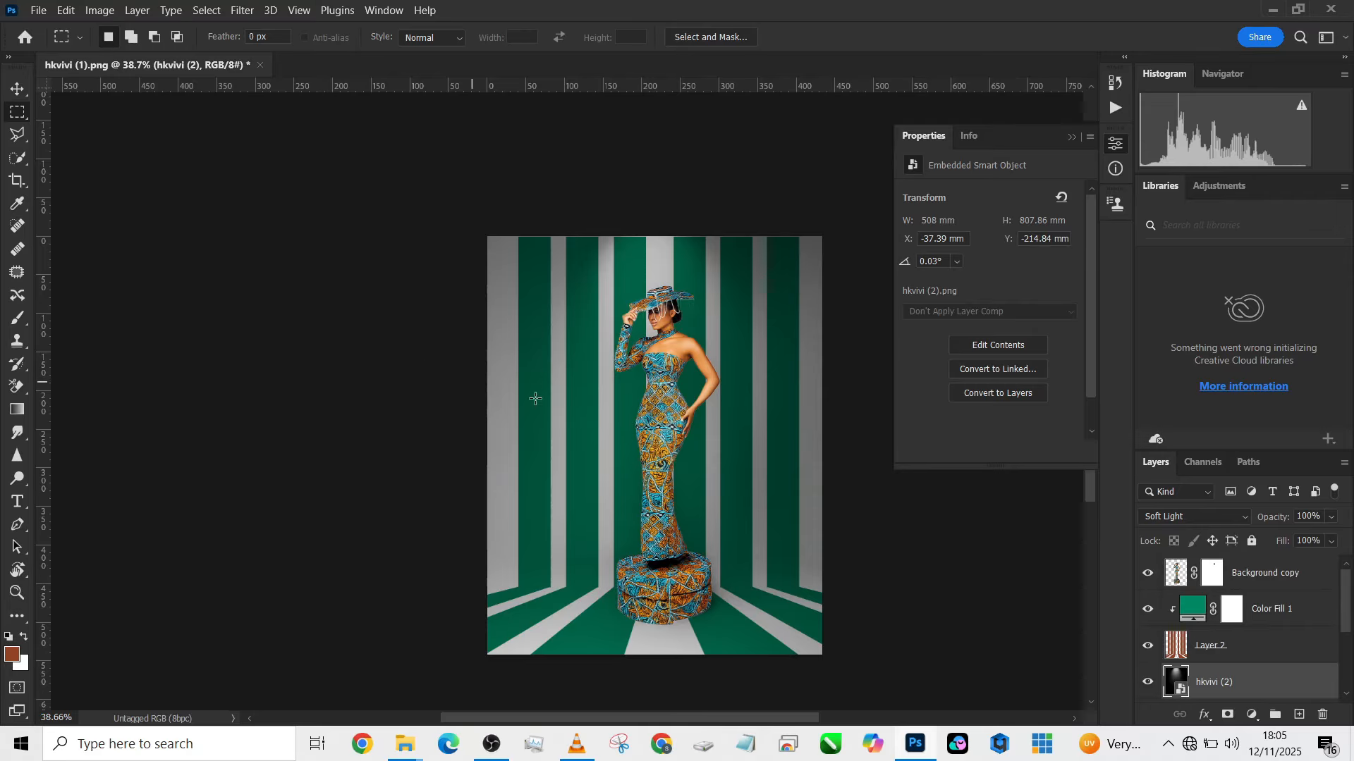
mouse_move(532, 395)
mouse_down()
mouse_move(472, 366)
mouse_move(524, 374)
mouse_up()
scroll(550, 407, up, 3)
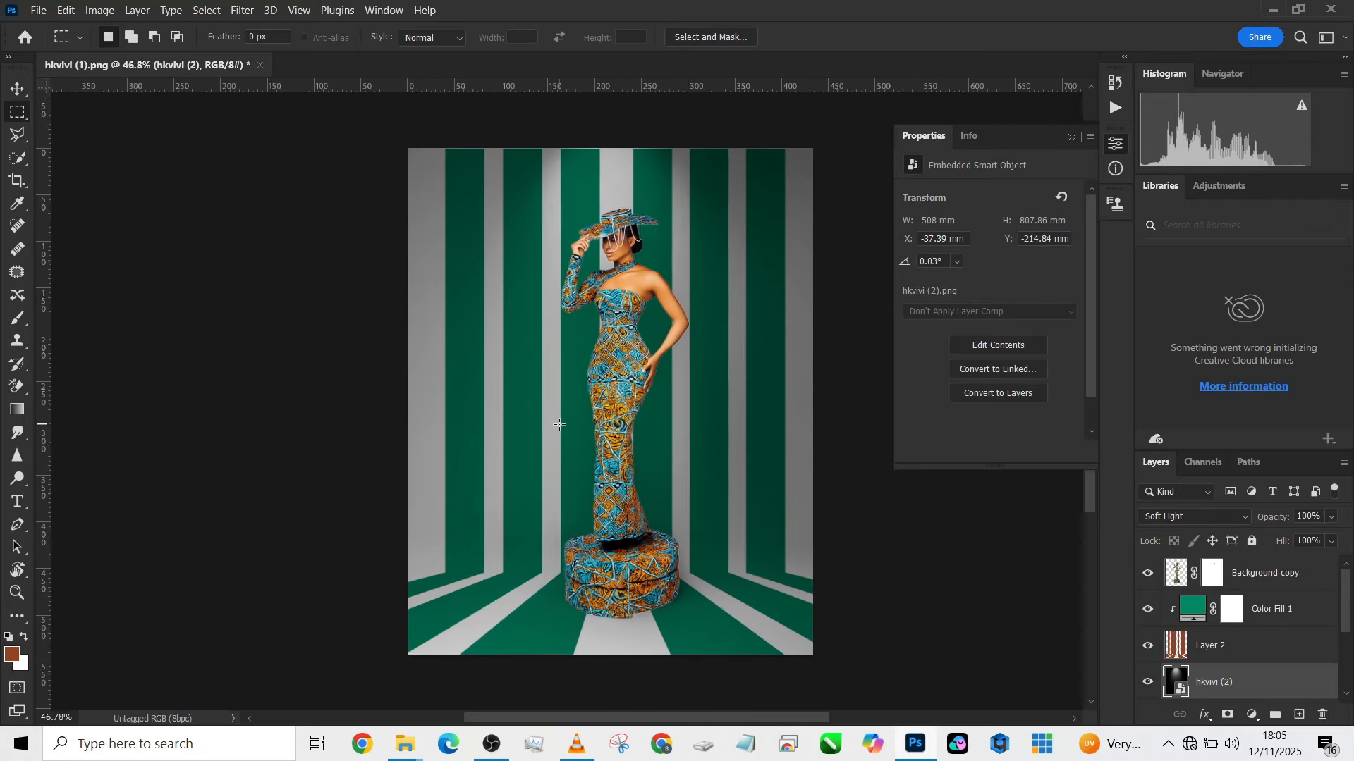